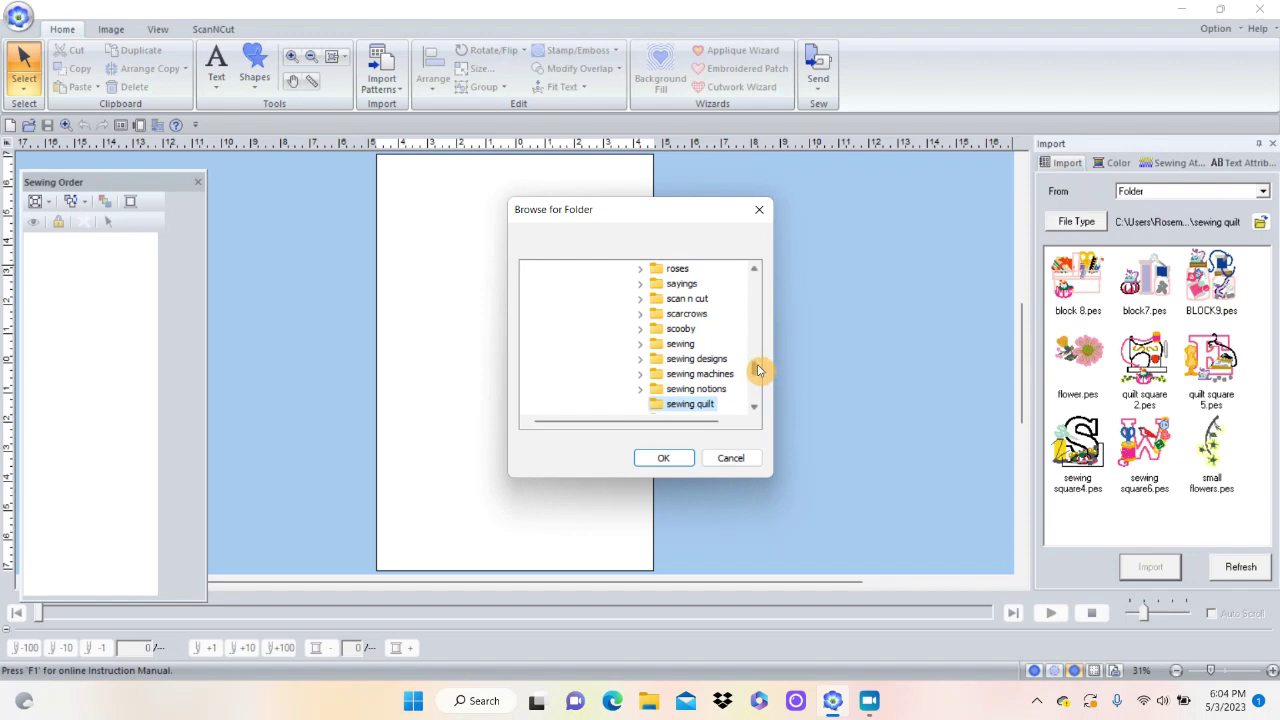
# Set the design import source to the PRUVIAN FLOWERS folder.
pyautogui.moveTo(757, 370)
pyautogui.mouseDown()
pyautogui.moveTo(751, 391)
pyautogui.moveTo(754, 370)
pyautogui.mouseUp()
pyautogui.scroll(1, 754, 373)
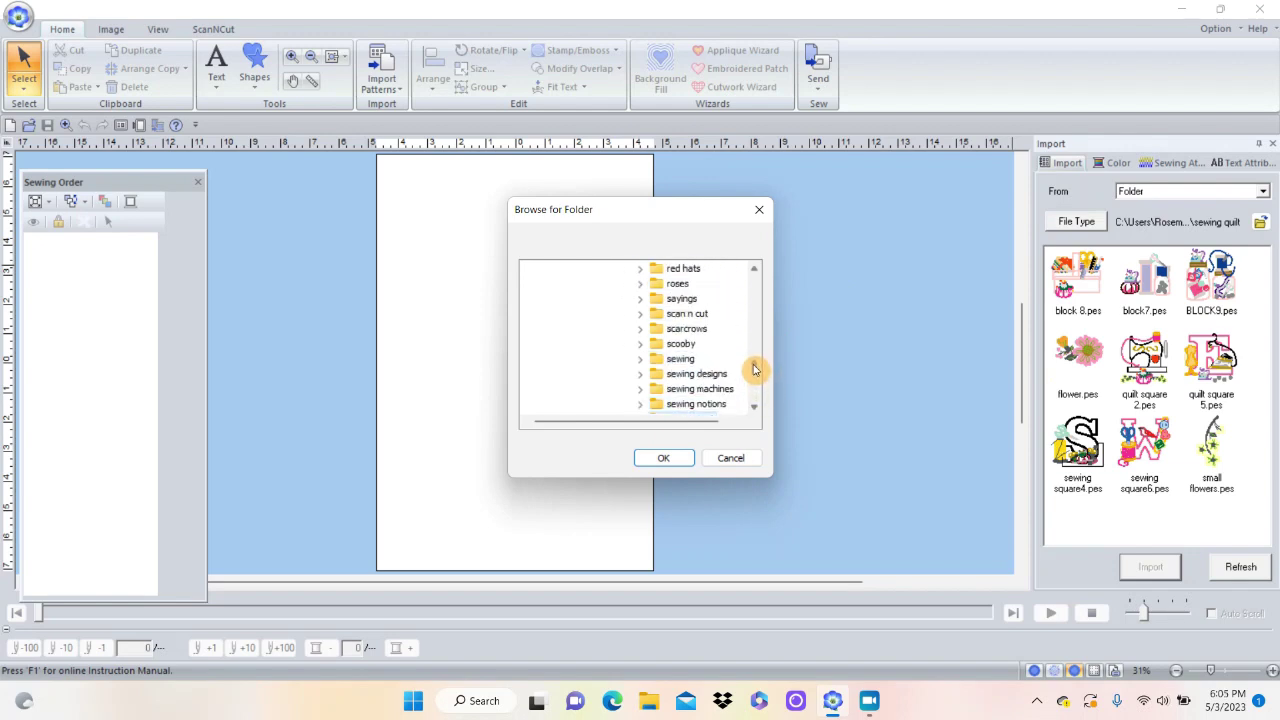
pyautogui.scroll(-3, 754, 370)
pyautogui.moveTo(754, 373); pyautogui.dragTo(753, 362)
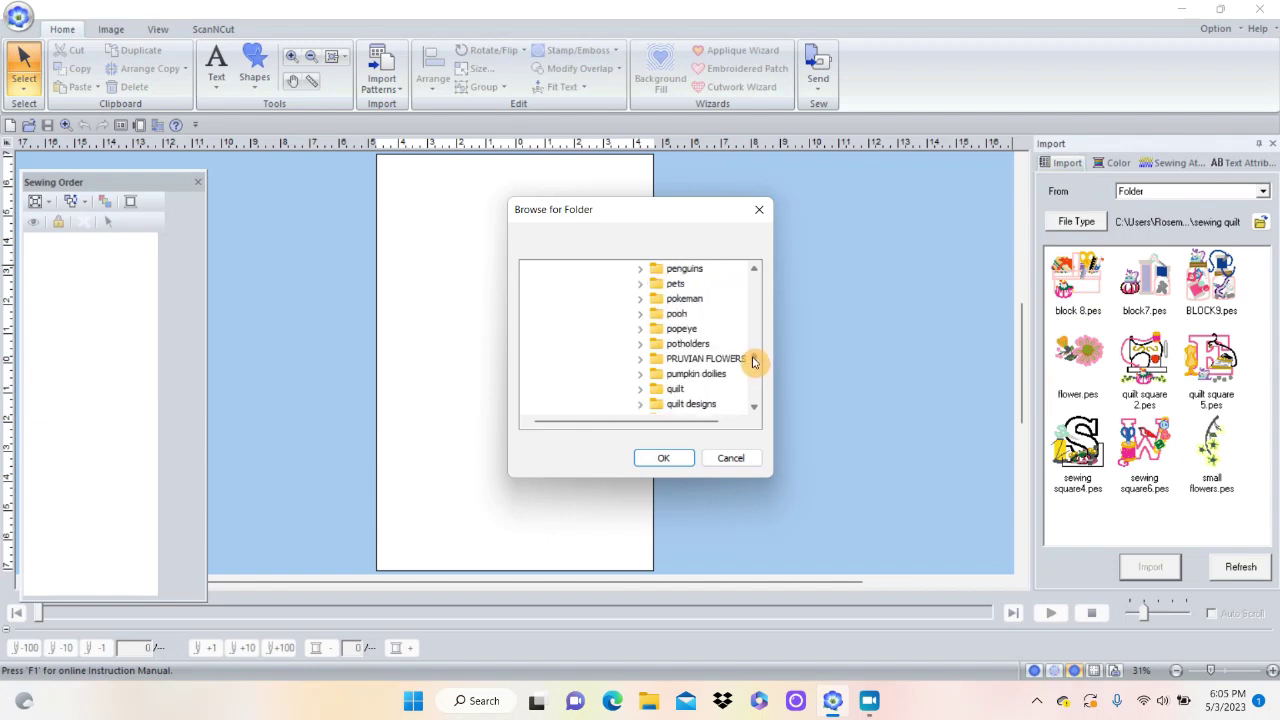
pyautogui.click(703, 360)
pyautogui.click(663, 457)
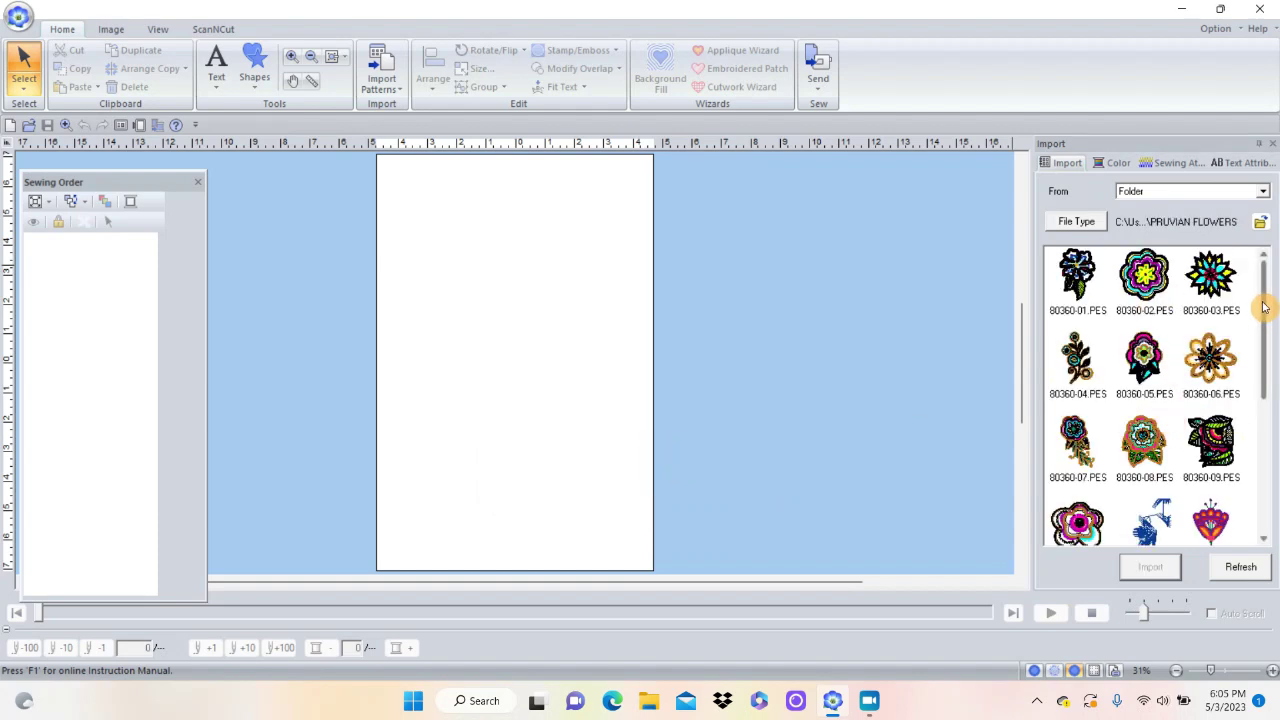
# Import the tulip design peruvian35.PES and move it to the top centre of the design page.
pyautogui.moveTo(1266, 310); pyautogui.dragTo(1268, 425)
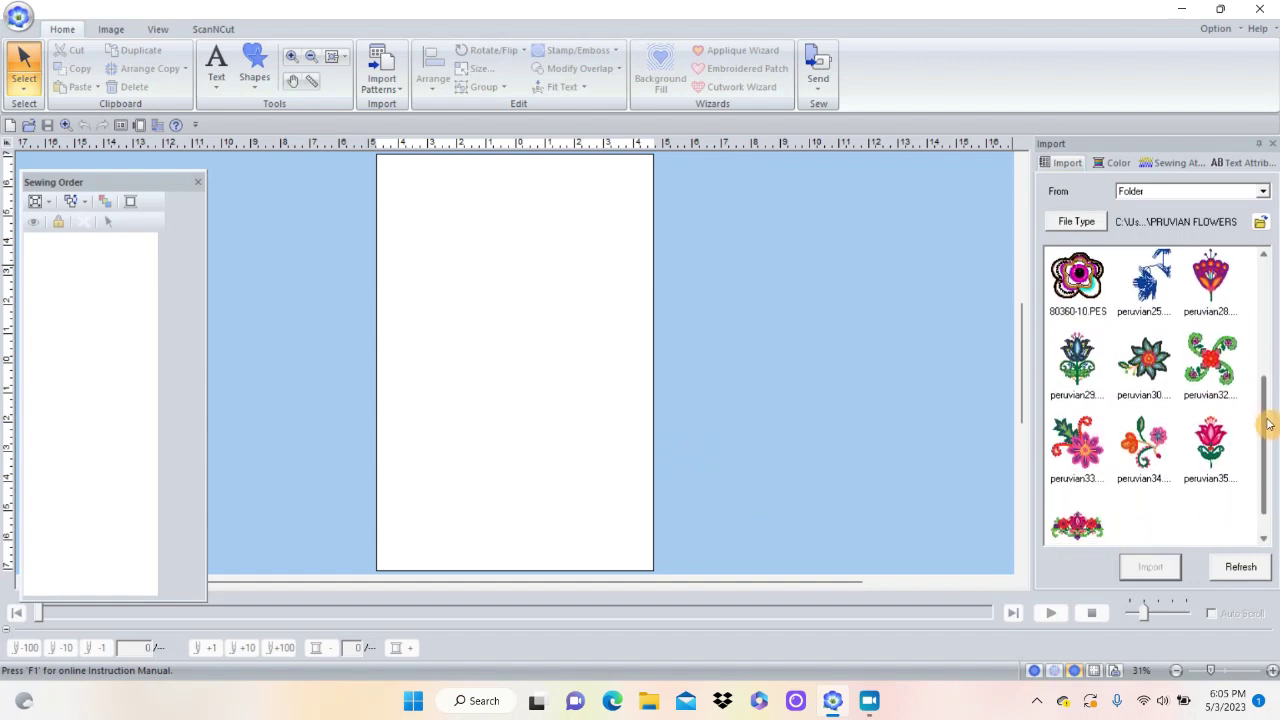
pyautogui.click(1217, 438)
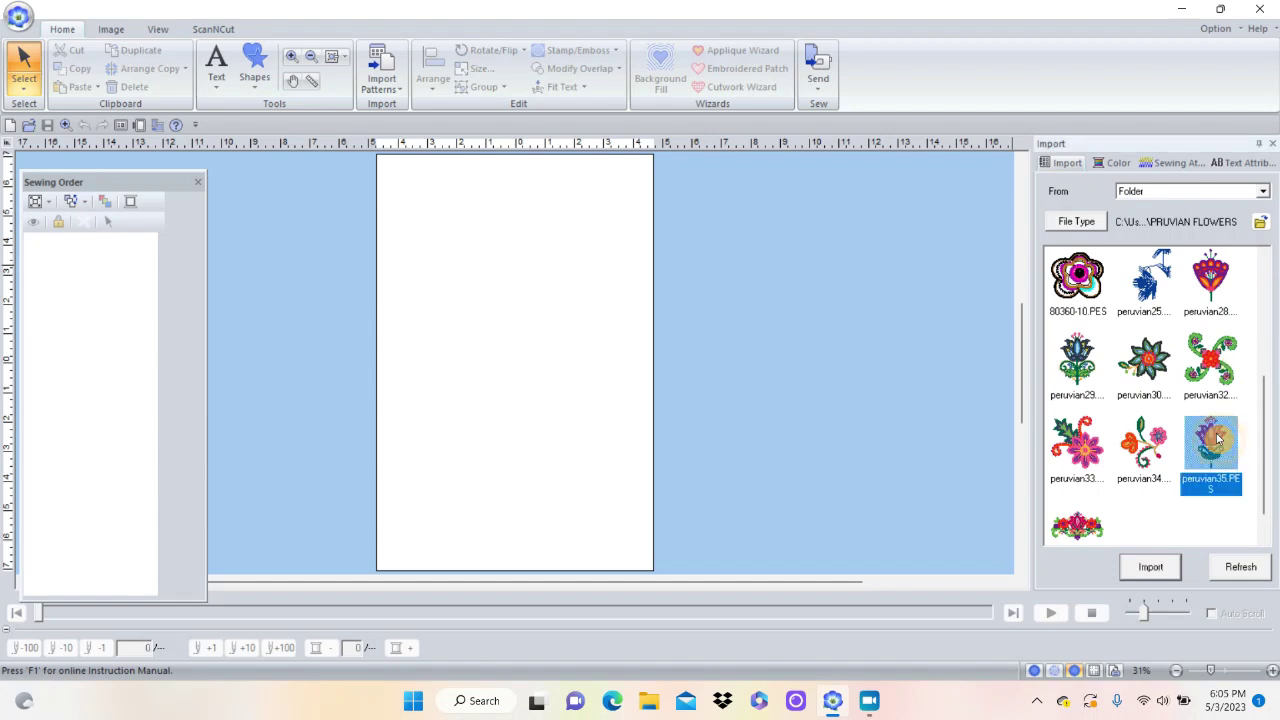
pyautogui.click(1150, 568)
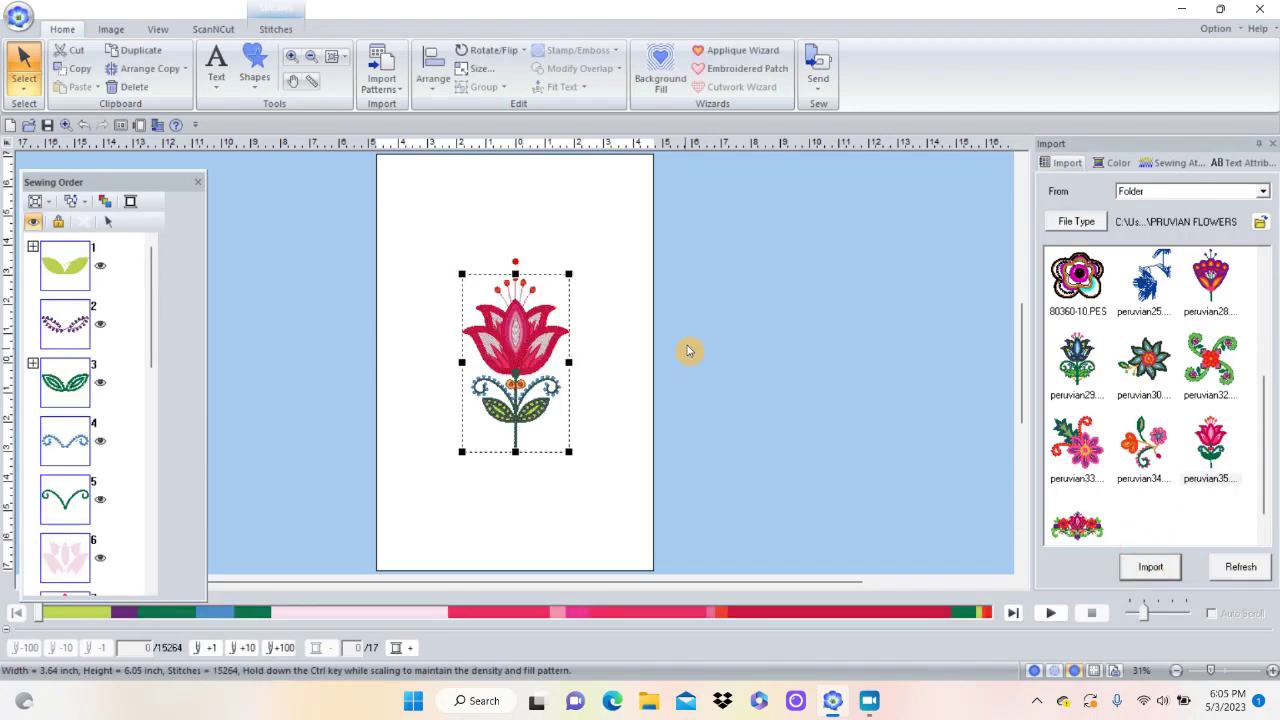
pyautogui.moveTo(518, 346); pyautogui.dragTo(530, 232)
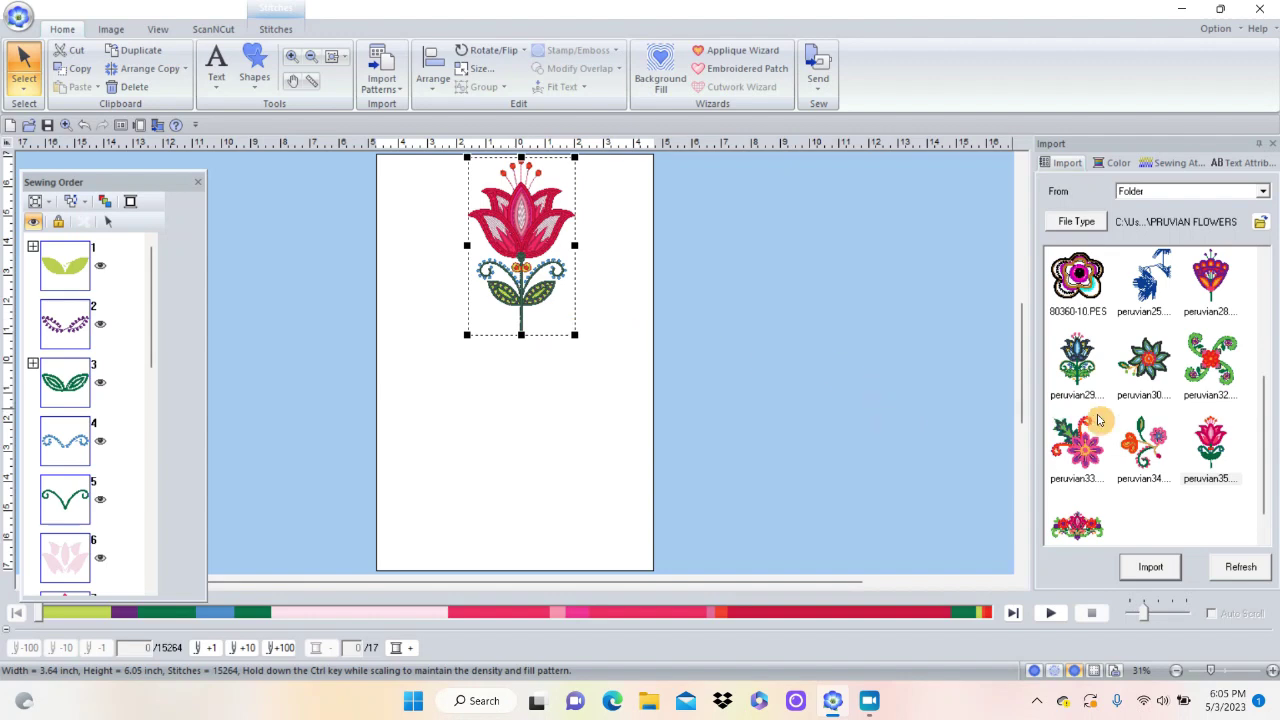
# Import the peruvian34 flower spray and place it at the page's left edge, just below the tulip's level.
pyautogui.click(1150, 455)
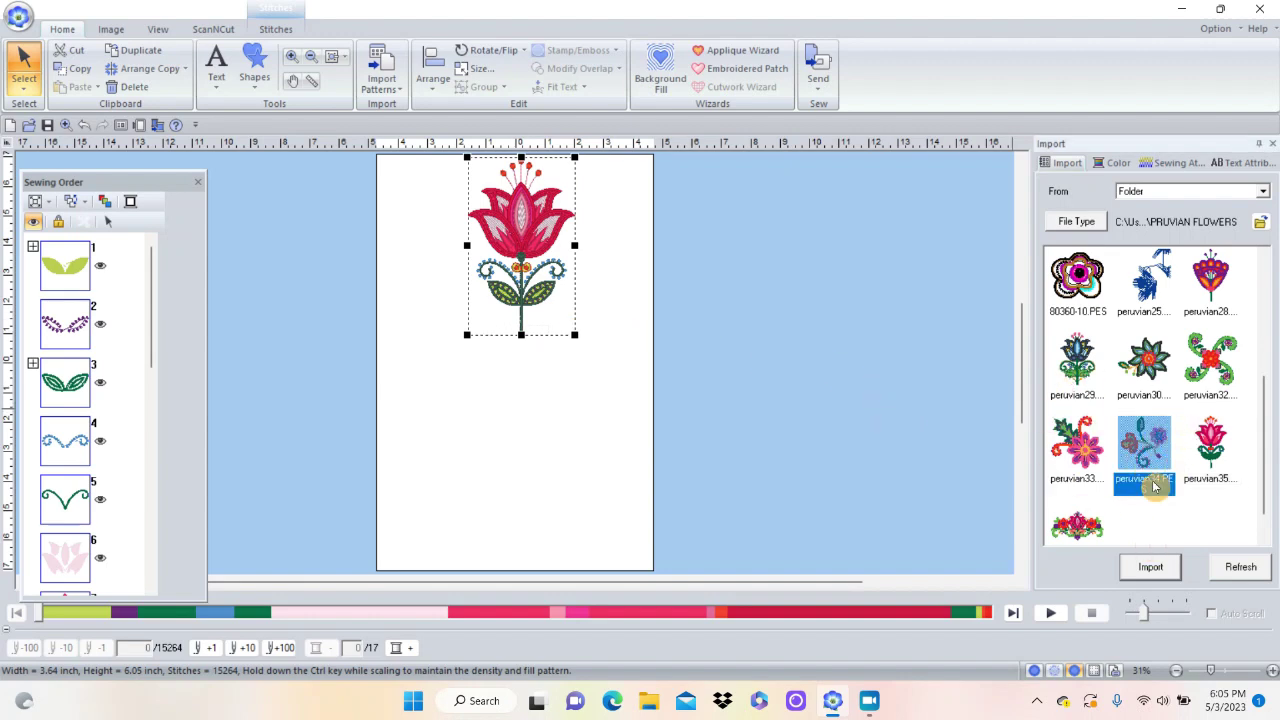
pyautogui.click(1147, 570)
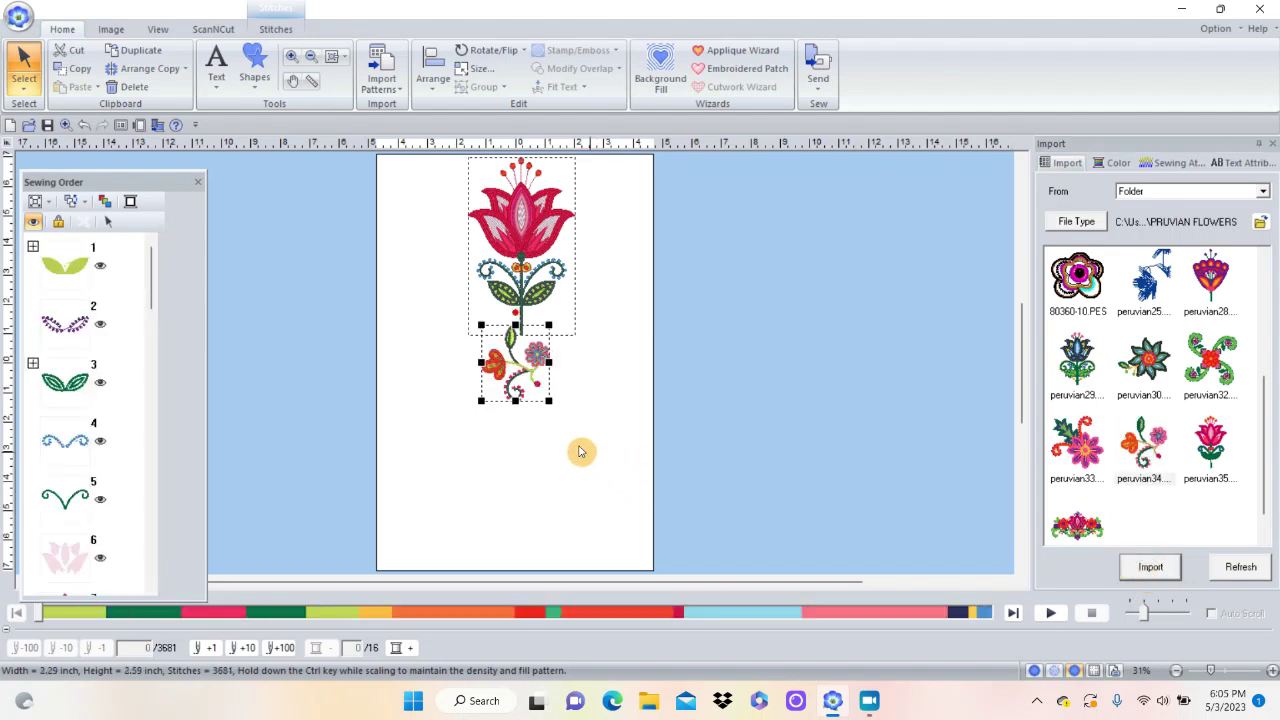
pyautogui.press('Escape')
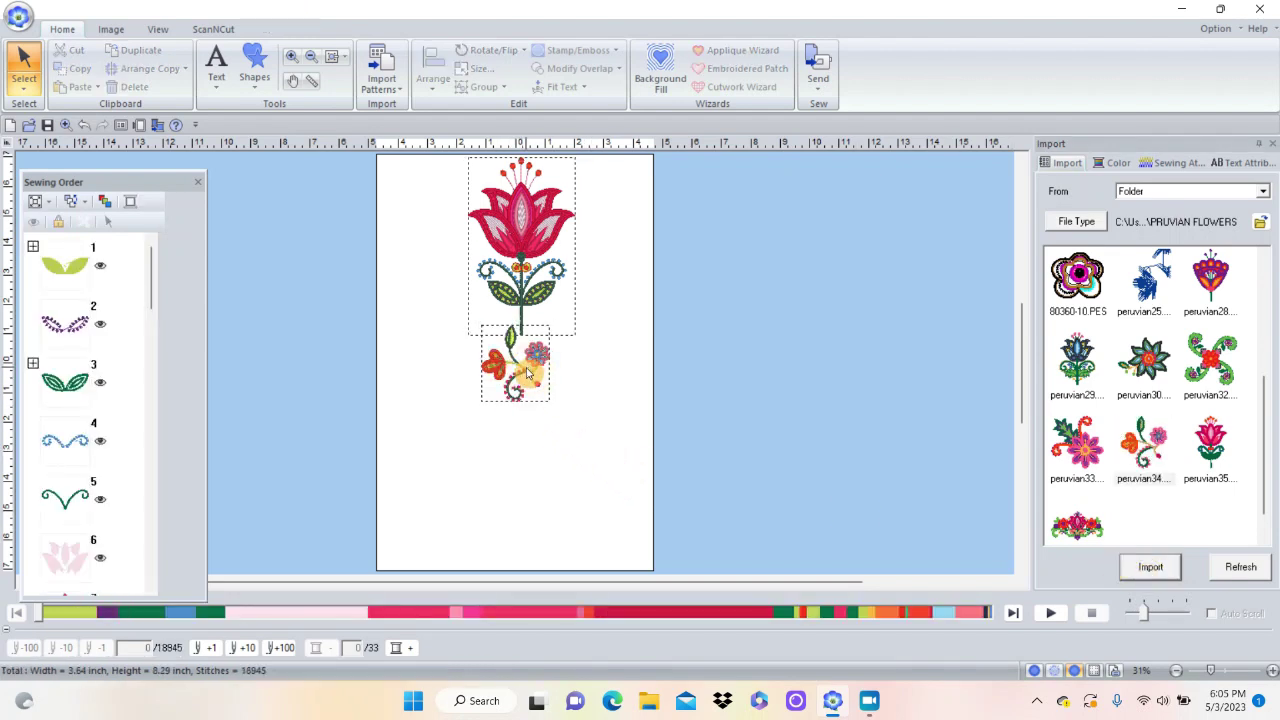
pyautogui.click(524, 375)
pyautogui.moveTo(519, 372); pyautogui.dragTo(419, 366)
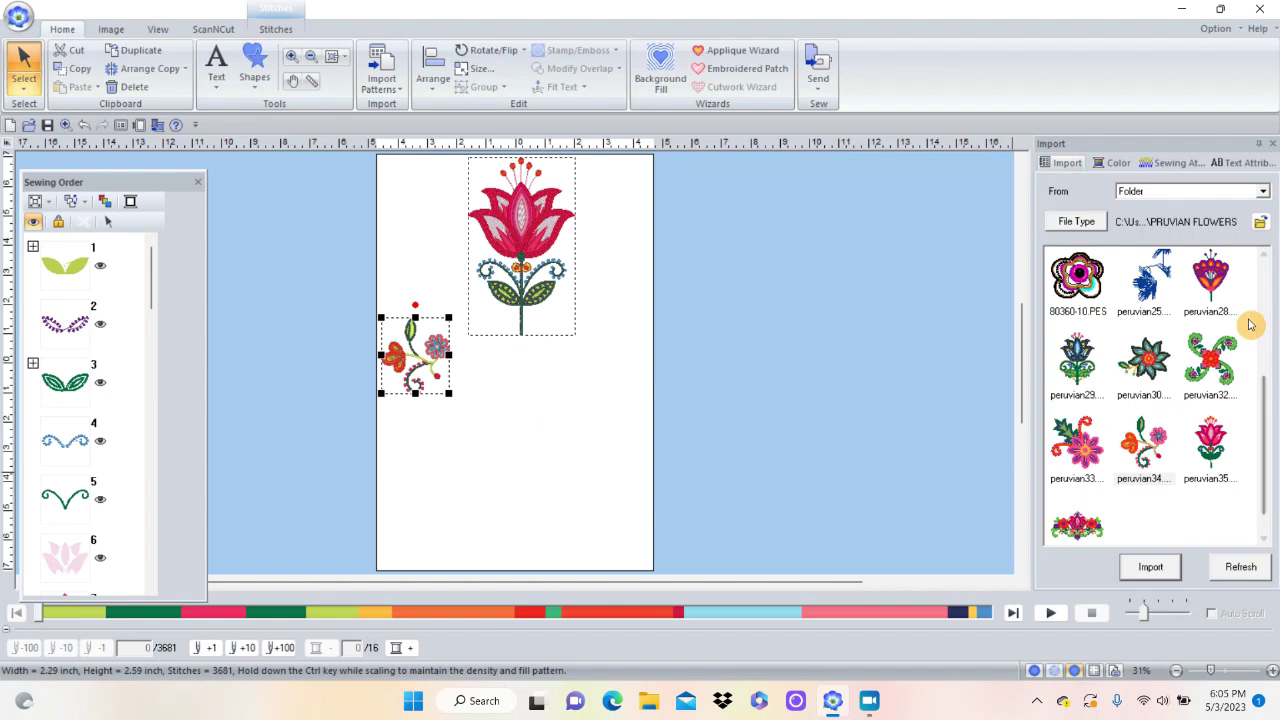
# Change the design import source to the sewing quilt folder.
pyautogui.click(1260, 224)
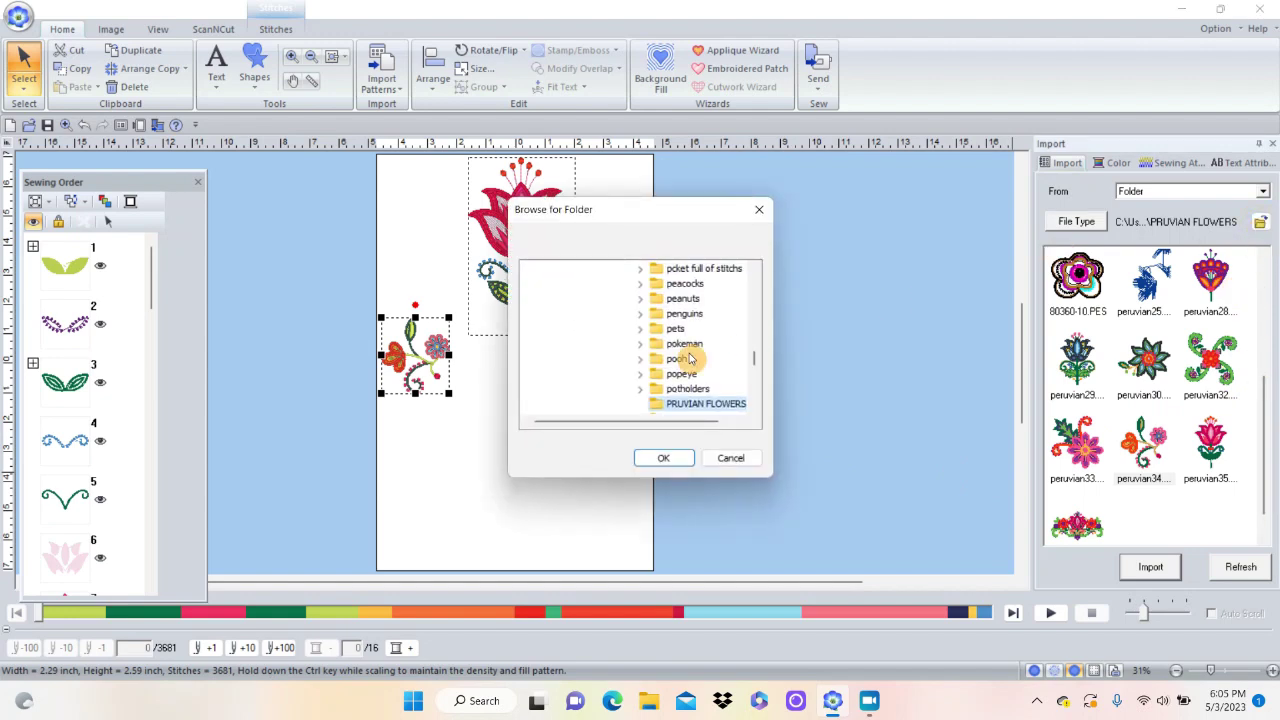
pyautogui.moveTo(755, 367); pyautogui.dragTo(752, 384)
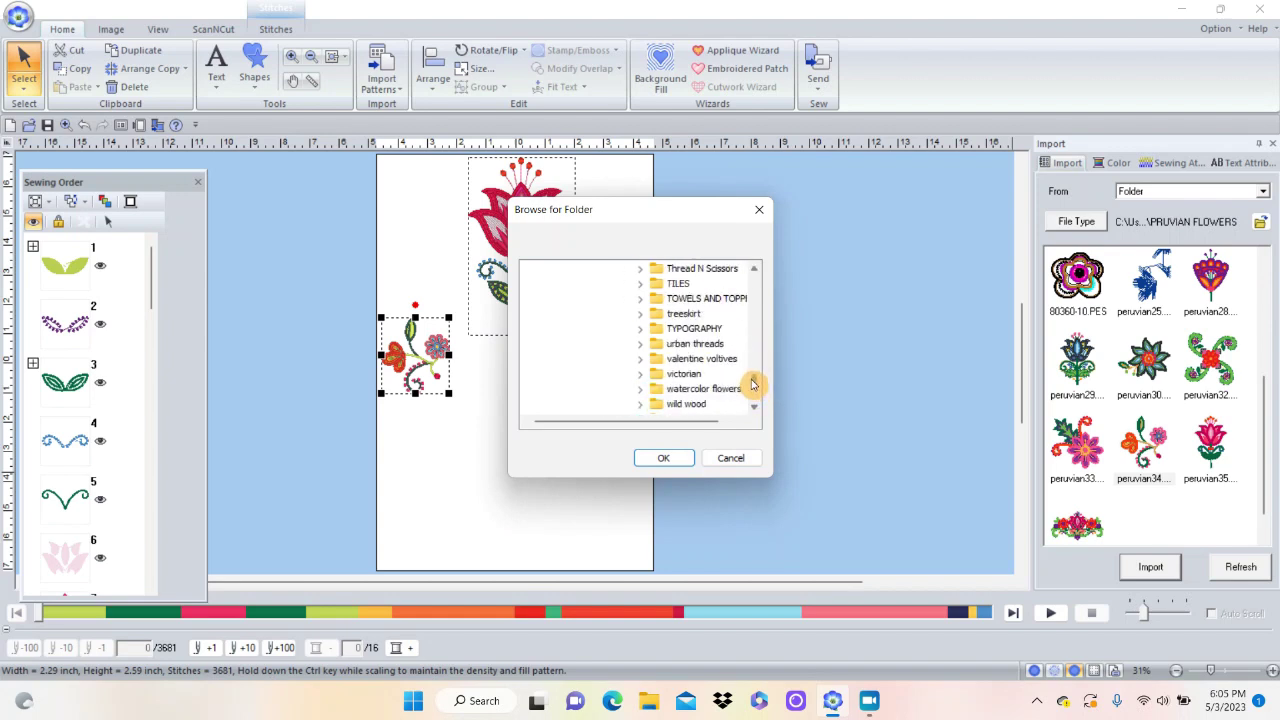
pyautogui.scroll(-2, 752, 384)
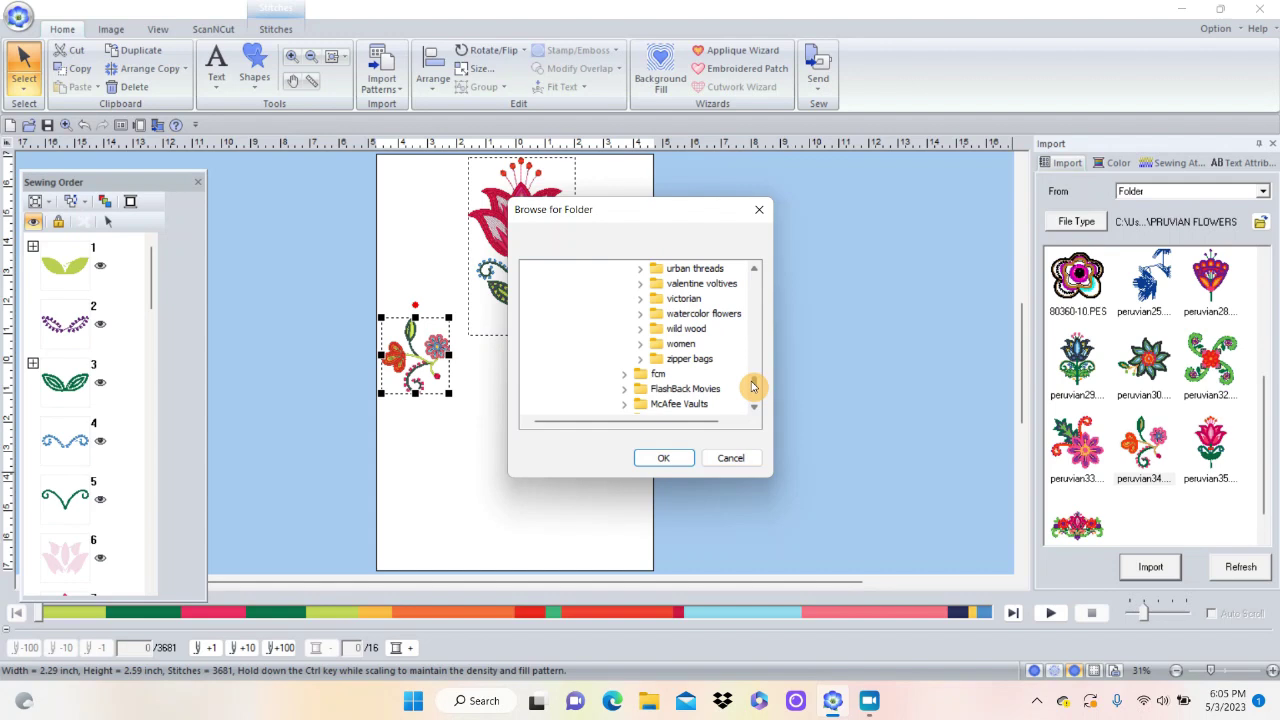
pyautogui.scroll(1, 752, 385)
pyautogui.scroll(3, 752, 384)
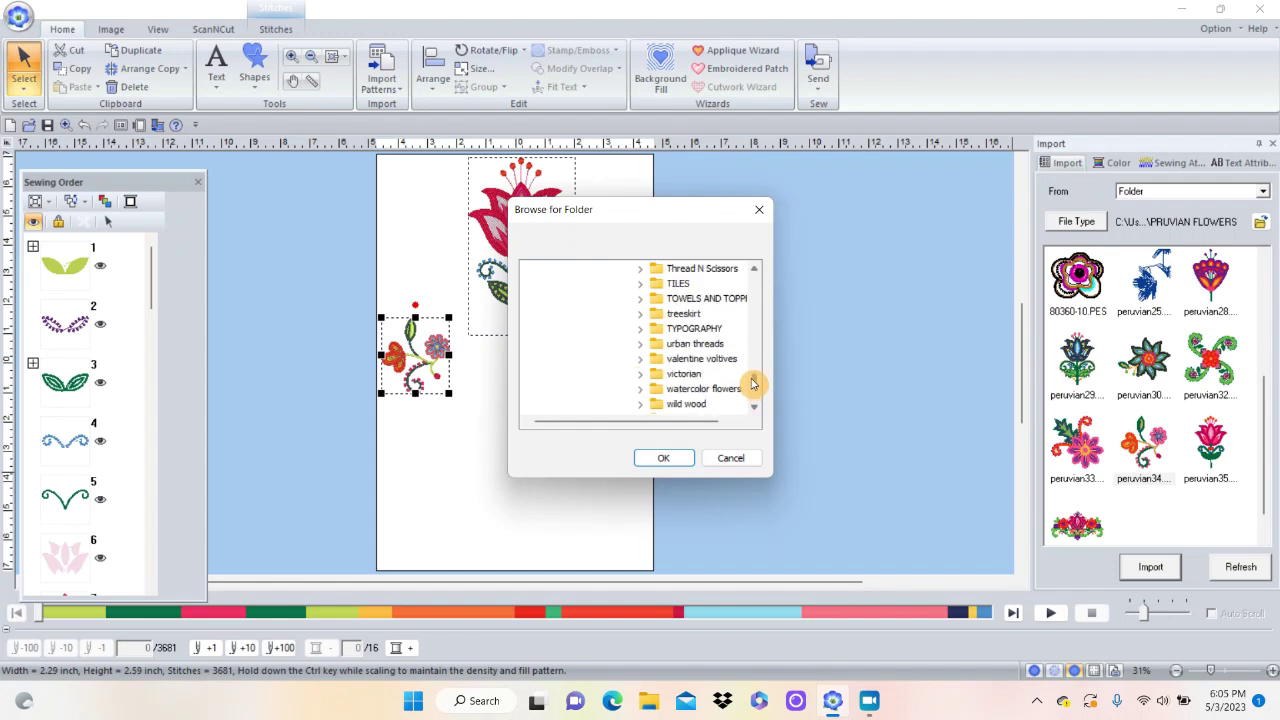
pyautogui.scroll(2, 751, 377)
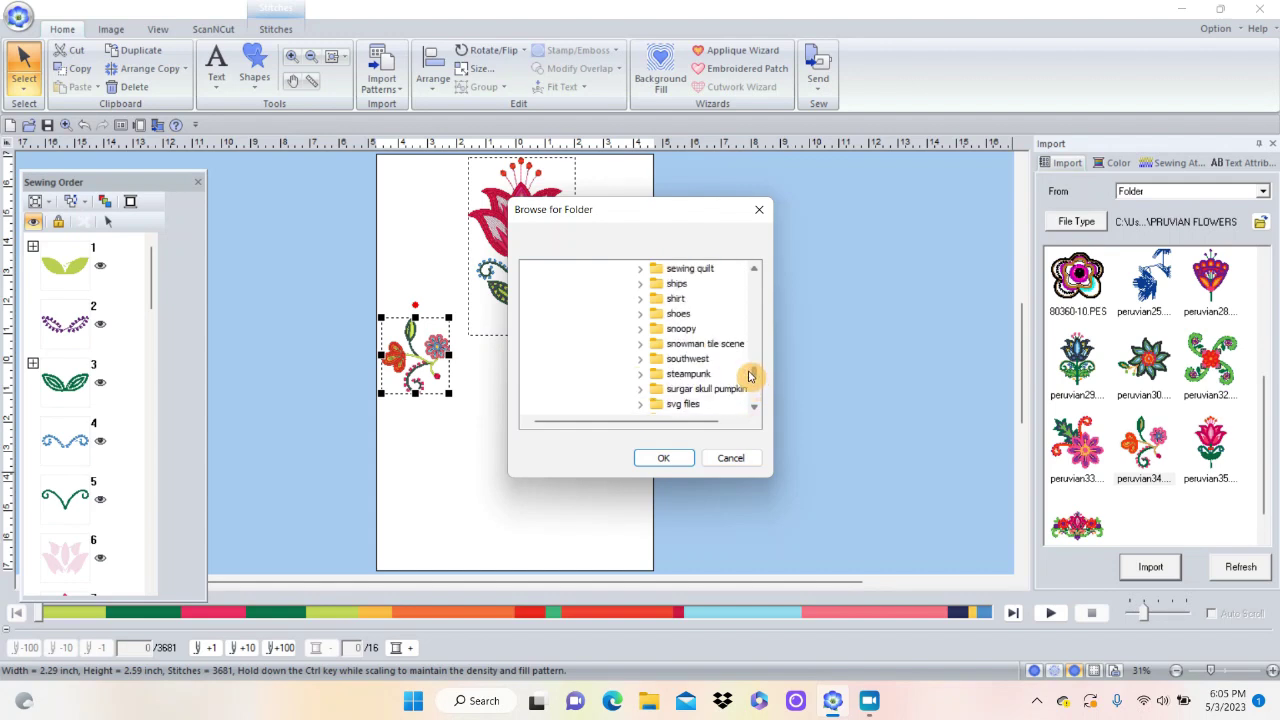
pyautogui.scroll(1, 750, 376)
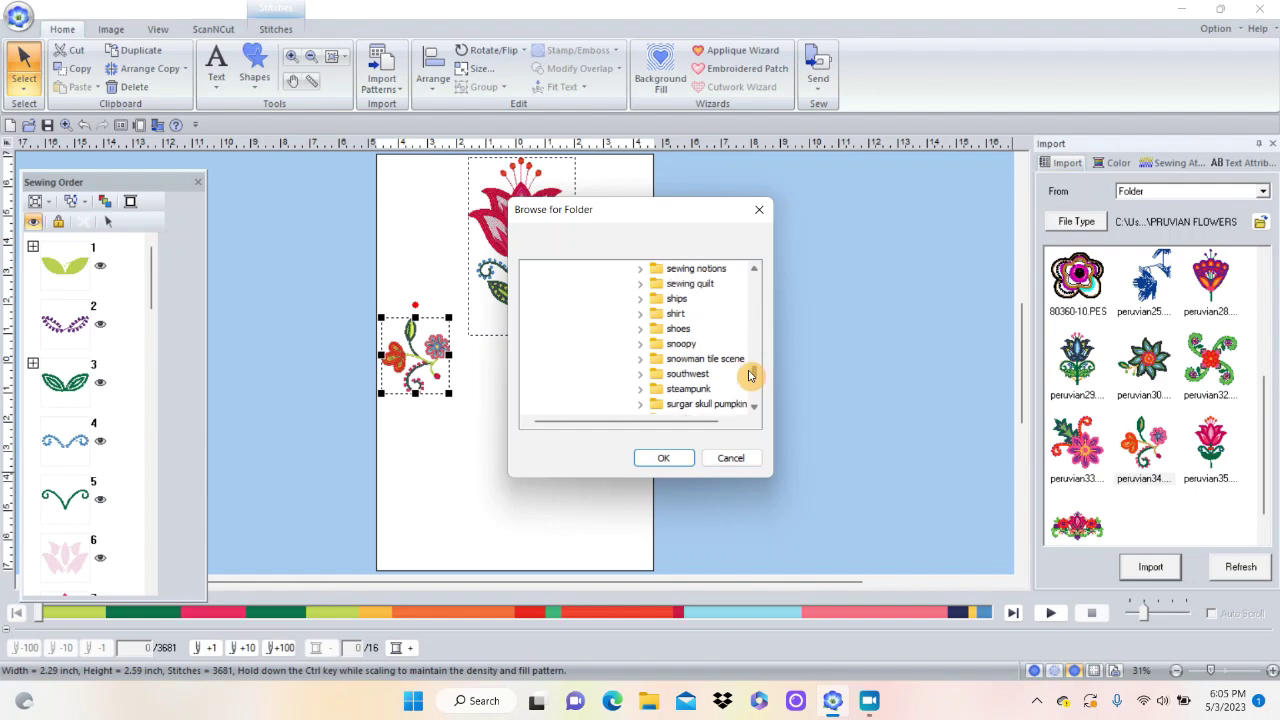
pyautogui.click(682, 284)
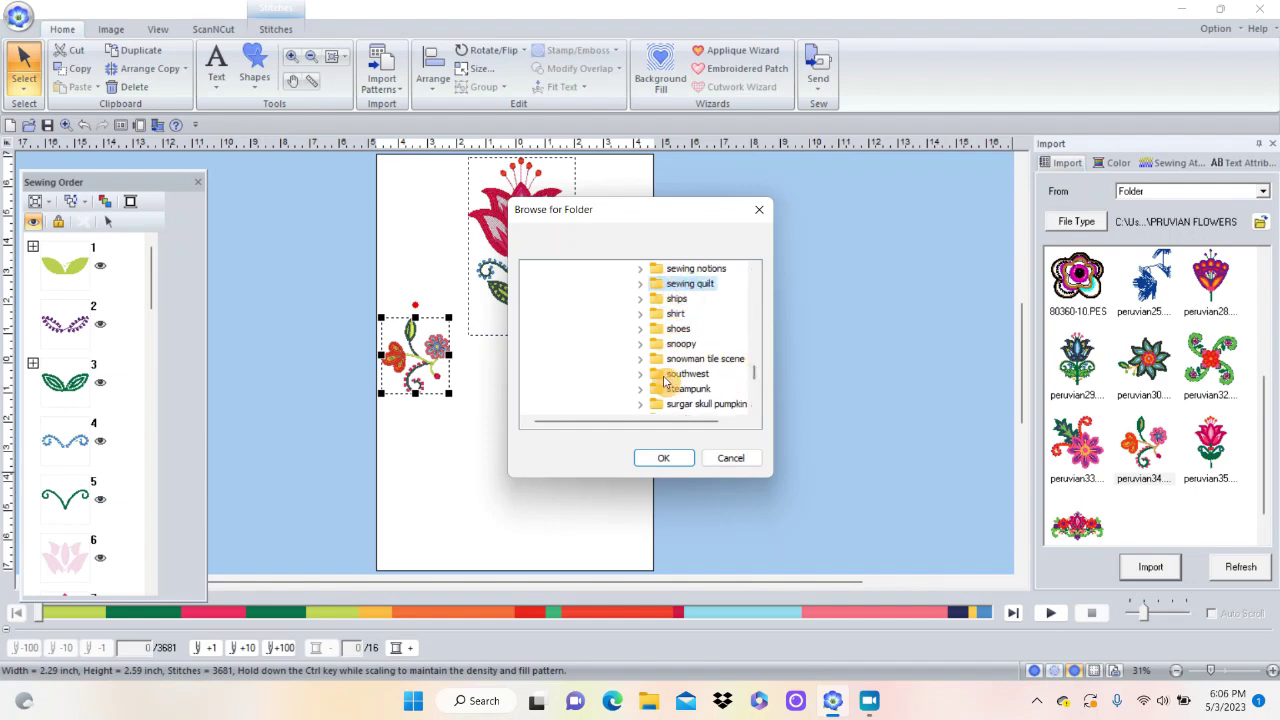
pyautogui.click(668, 457)
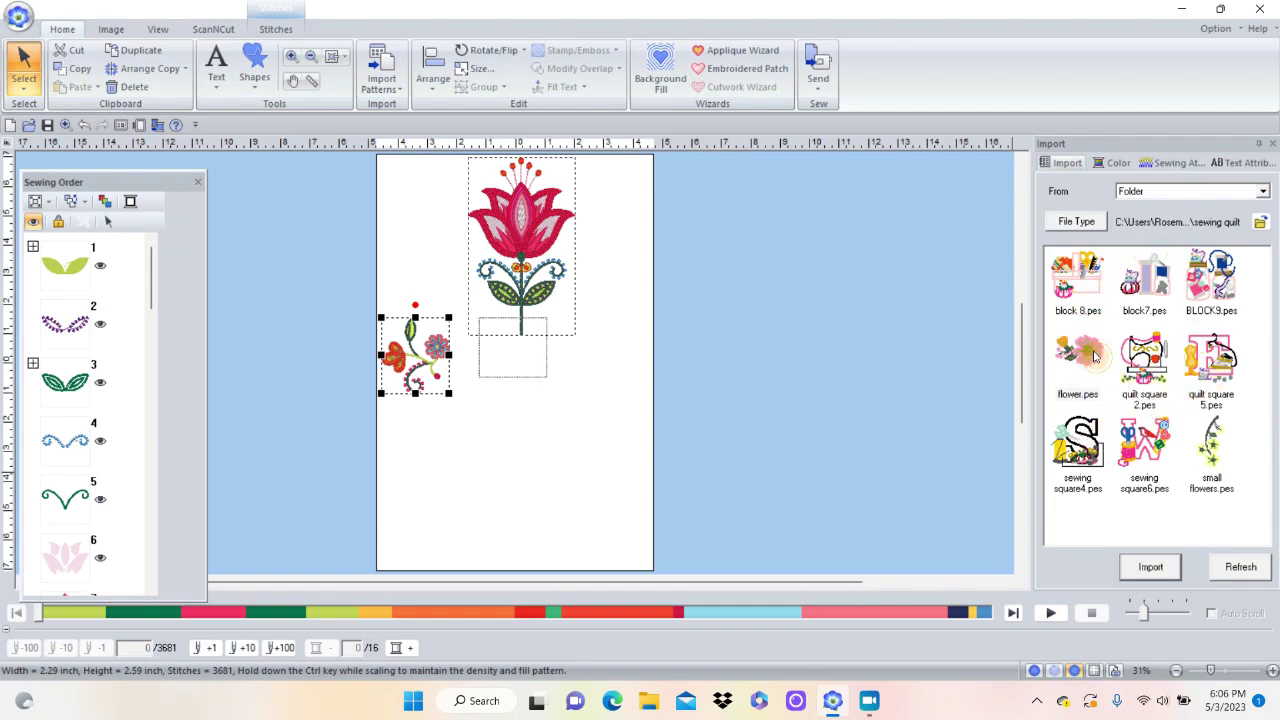
# Import flower.pes and place it below the tulip in the lower middle of the page.
pyautogui.click(1092, 368)
pyautogui.click(1146, 569)
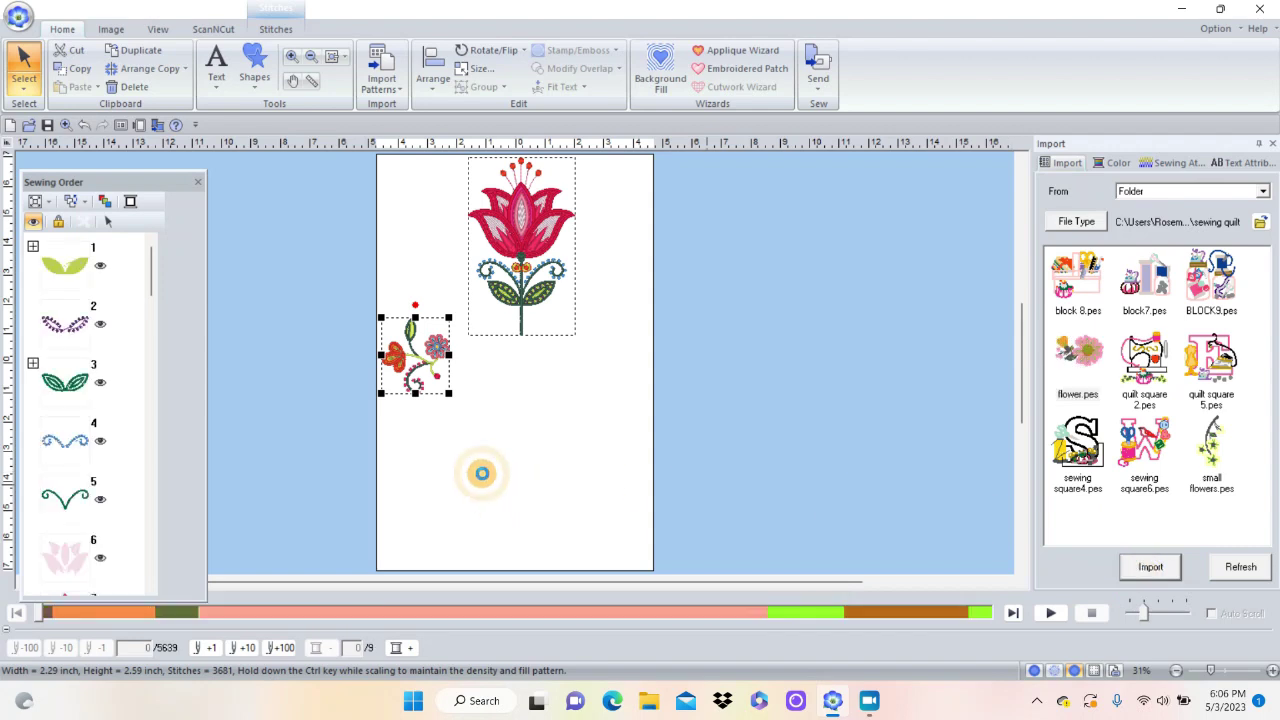
pyautogui.moveTo(517, 409); pyautogui.dragTo(536, 455)
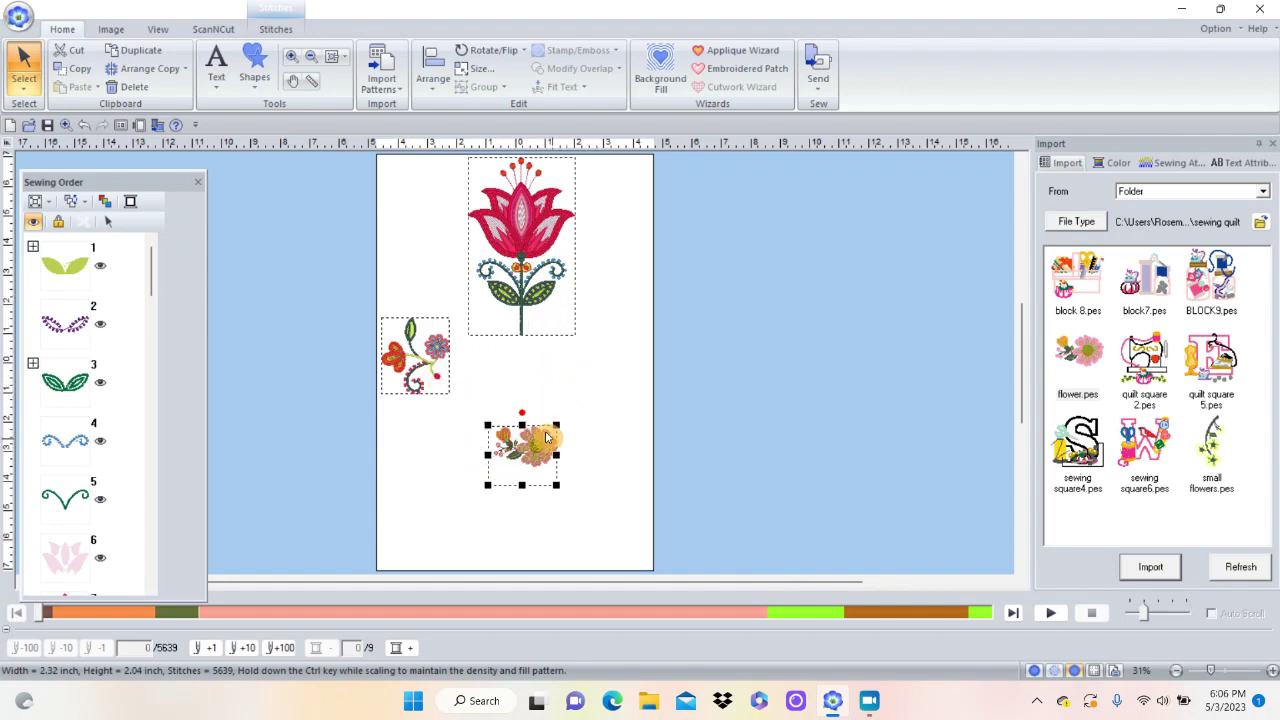
# Separate the tulip's stem, leaves and curls from its bloom with Split Stitches, using a closed outline that passes just below the petals.
pyautogui.click(528, 250)
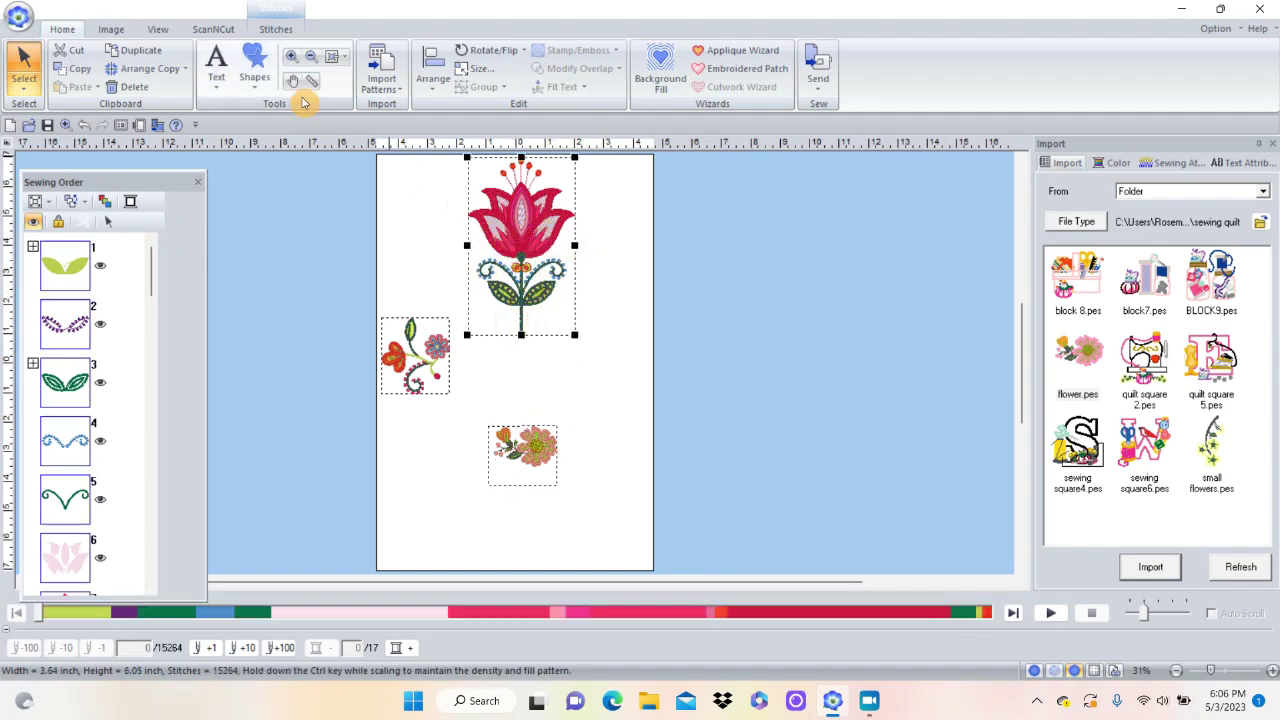
pyautogui.click(290, 61)
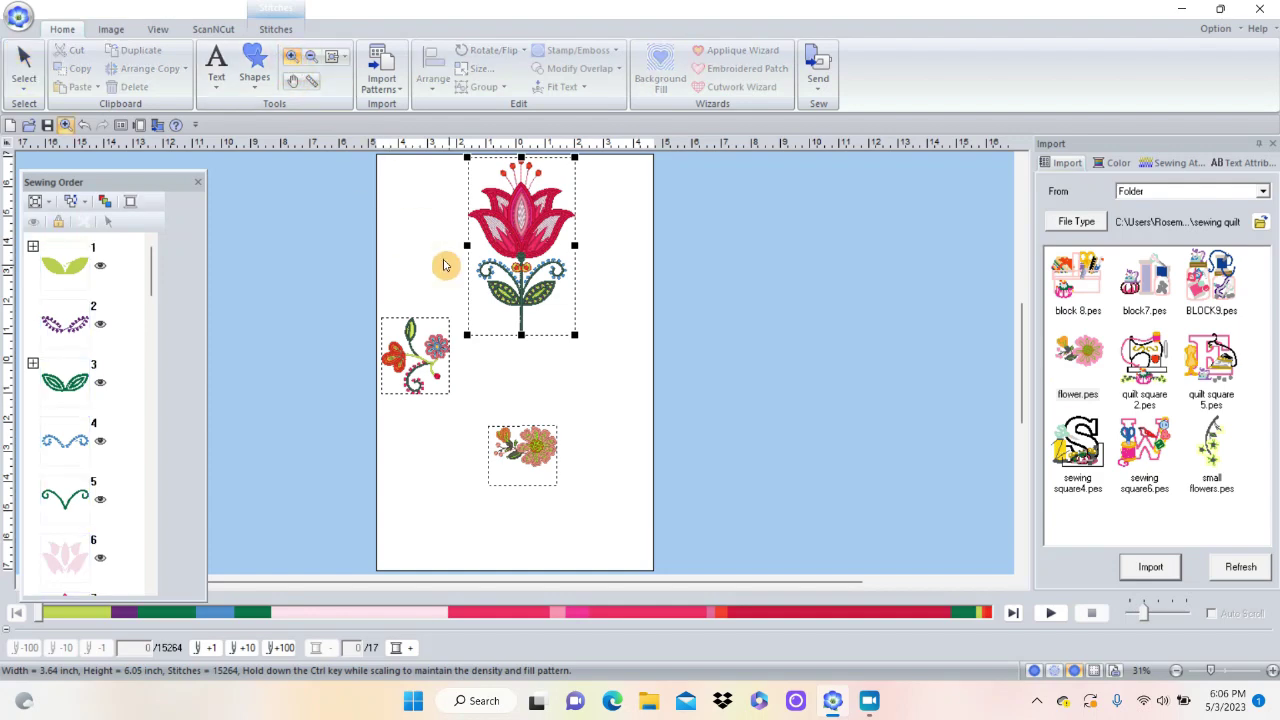
pyautogui.moveTo(451, 211); pyautogui.dragTo(625, 364)
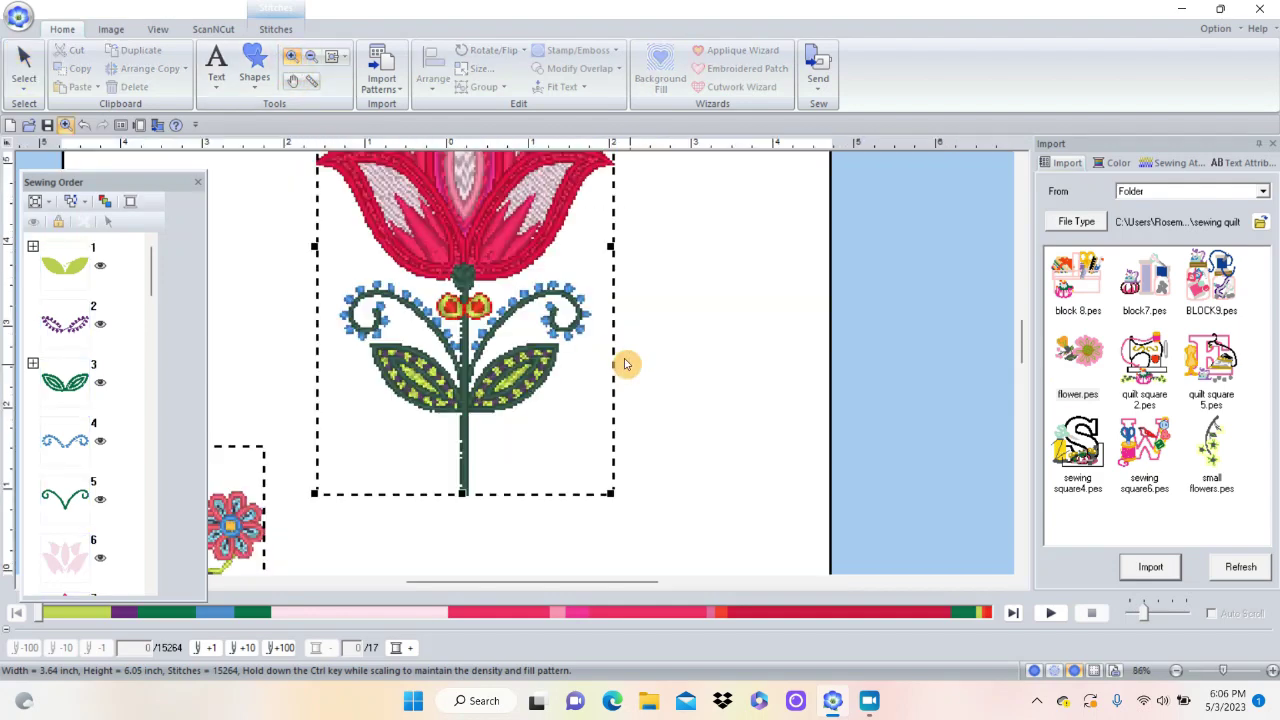
pyautogui.moveTo(314, 201); pyautogui.dragTo(592, 458)
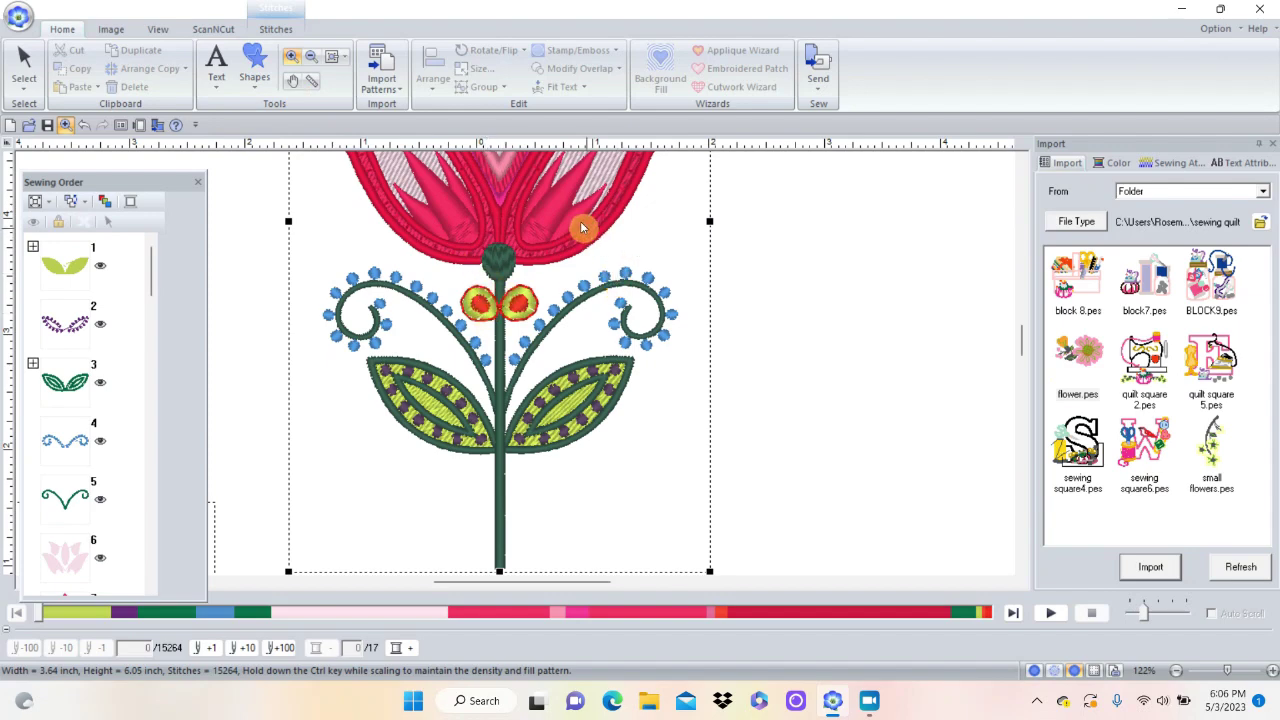
pyautogui.click(280, 35)
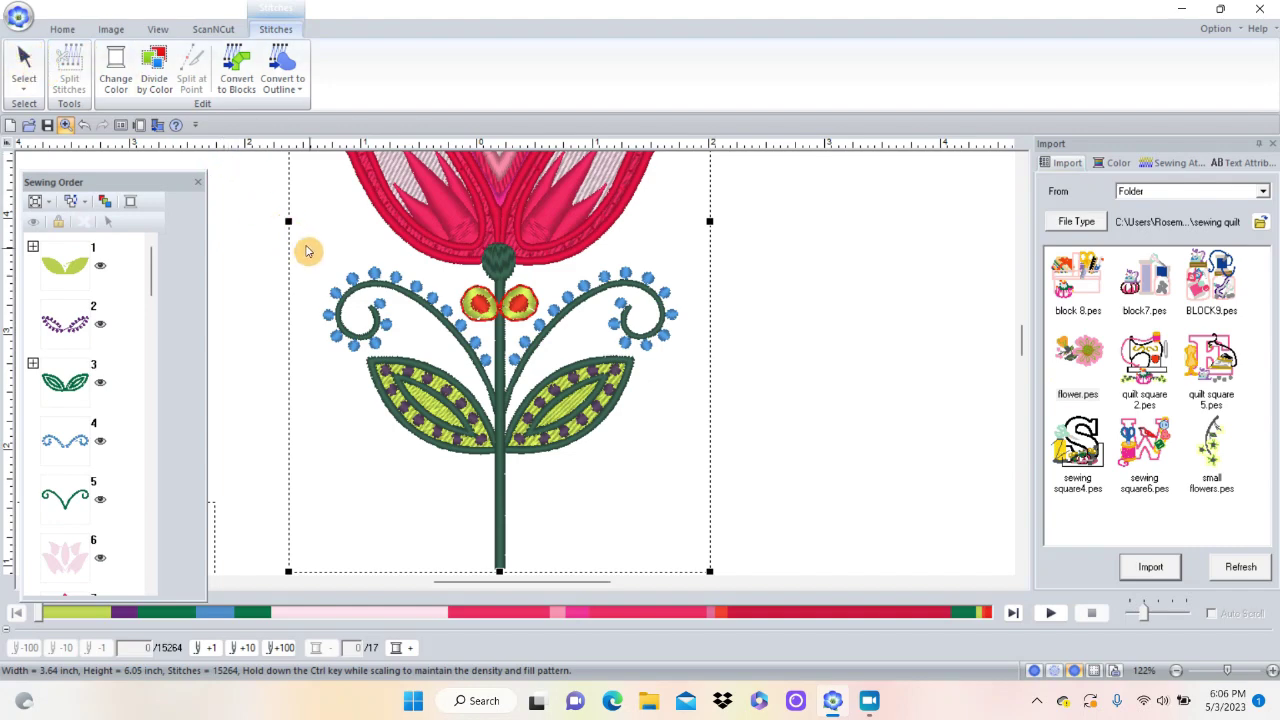
pyautogui.click(30, 60)
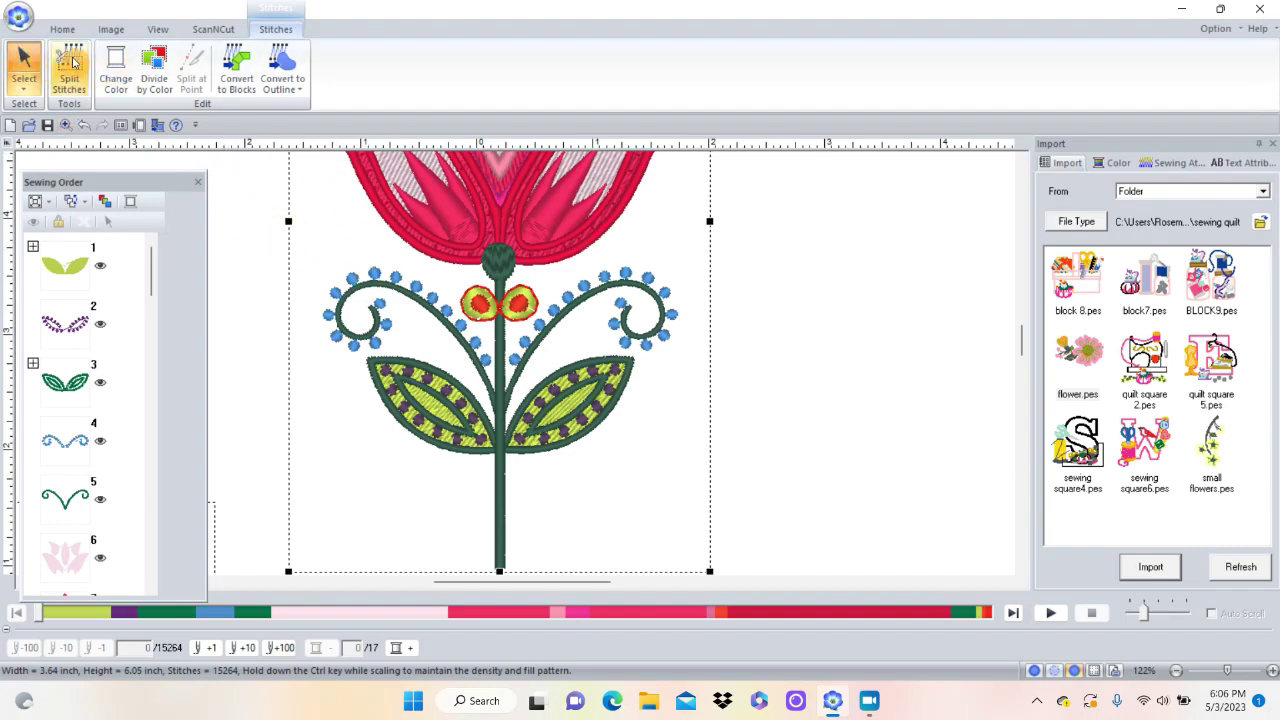
pyautogui.click(68, 62)
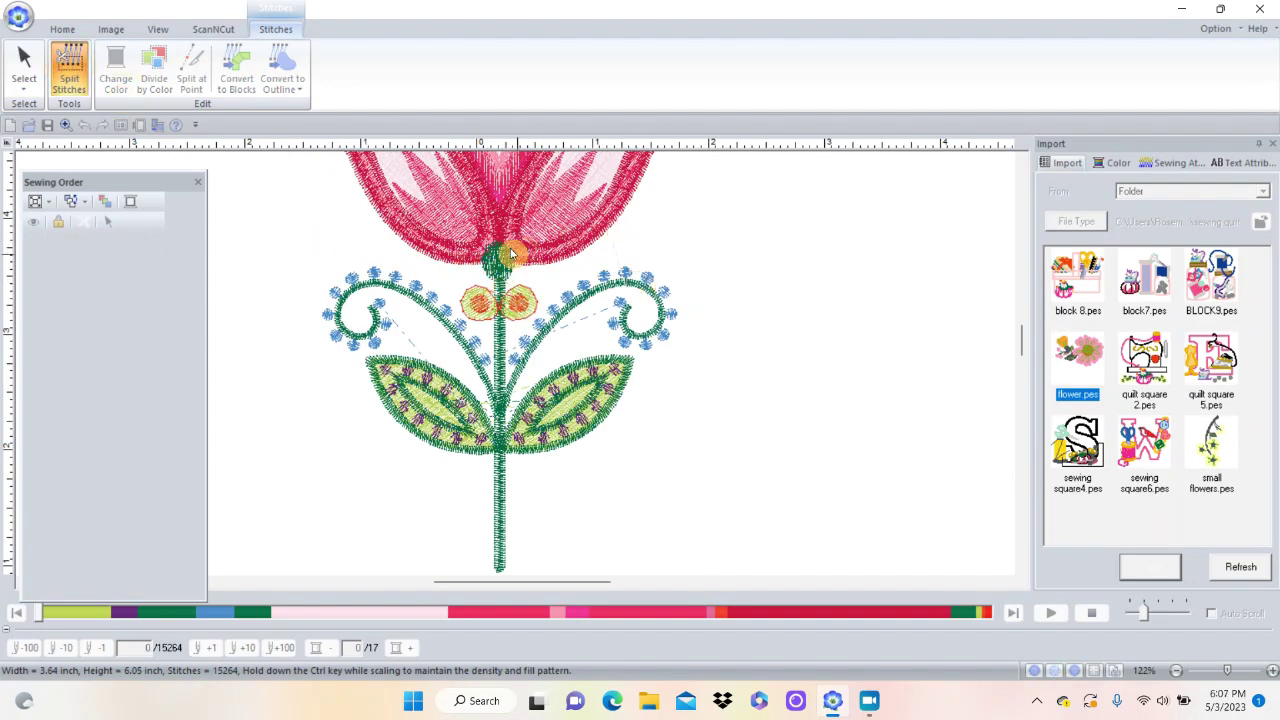
pyautogui.click(458, 272)
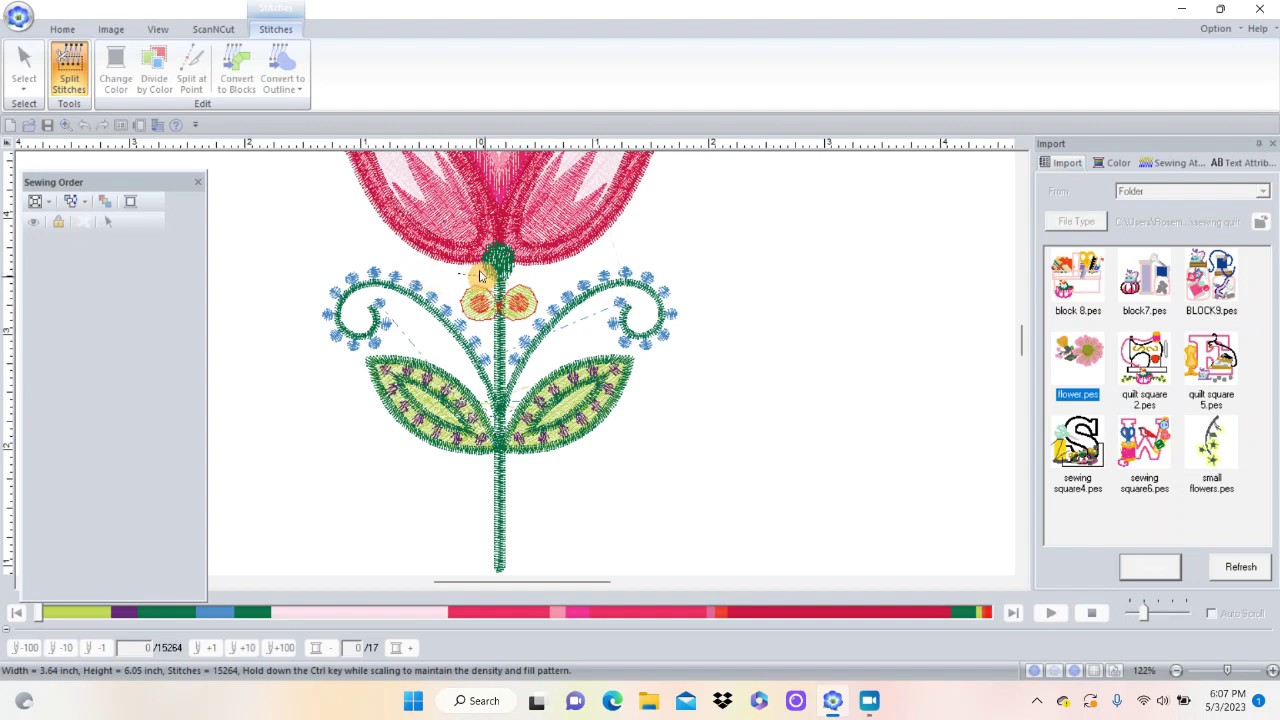
pyautogui.click(562, 266)
pyautogui.click(652, 249)
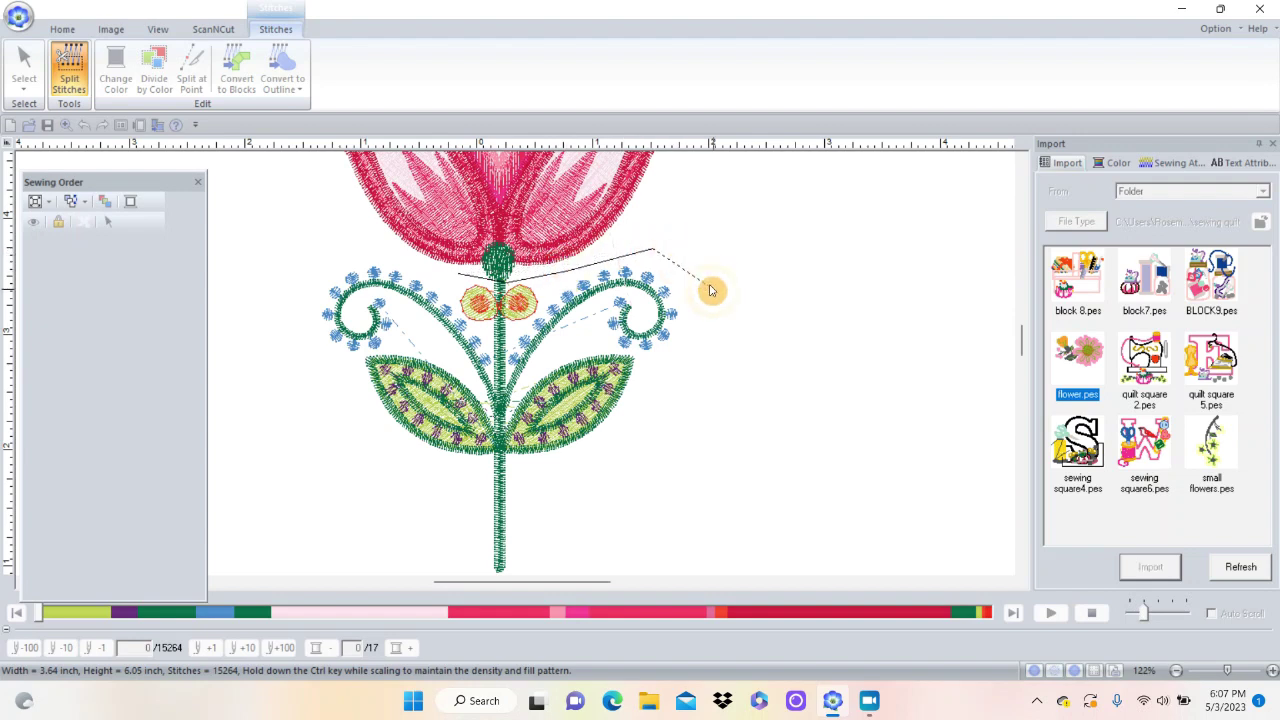
pyautogui.click(729, 297)
pyautogui.click(703, 437)
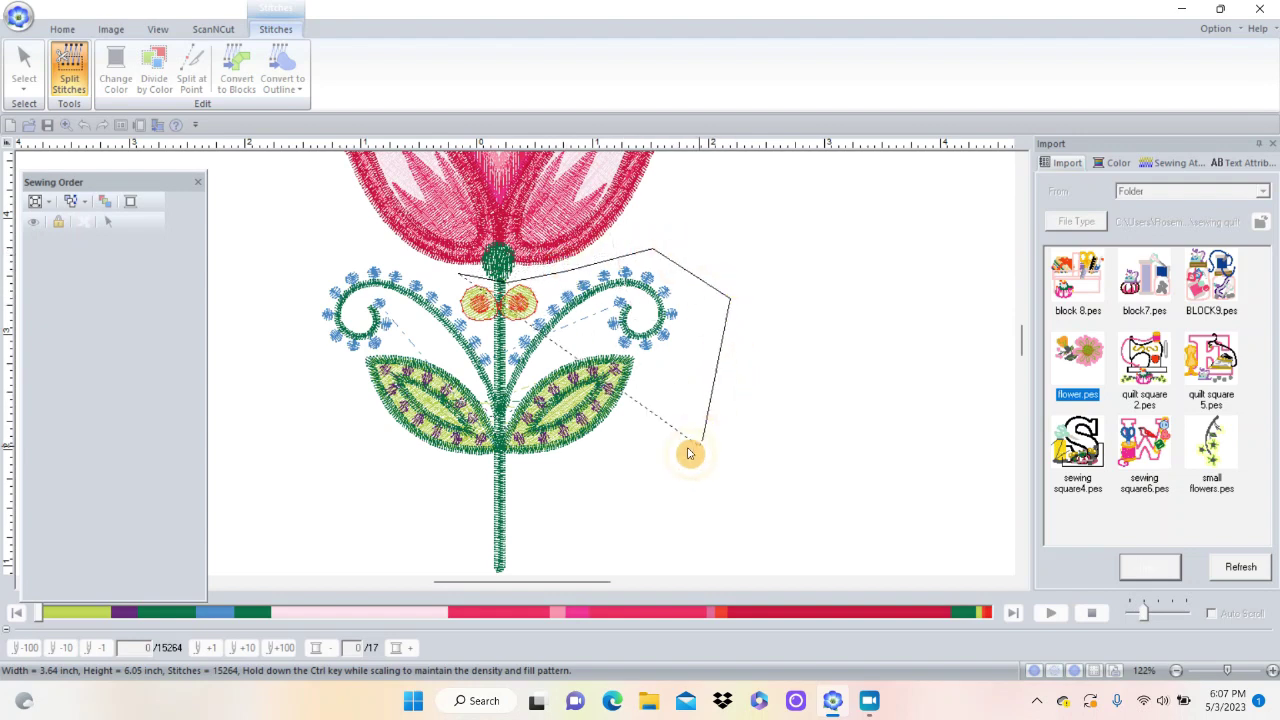
pyautogui.click(597, 536)
pyautogui.click(525, 571)
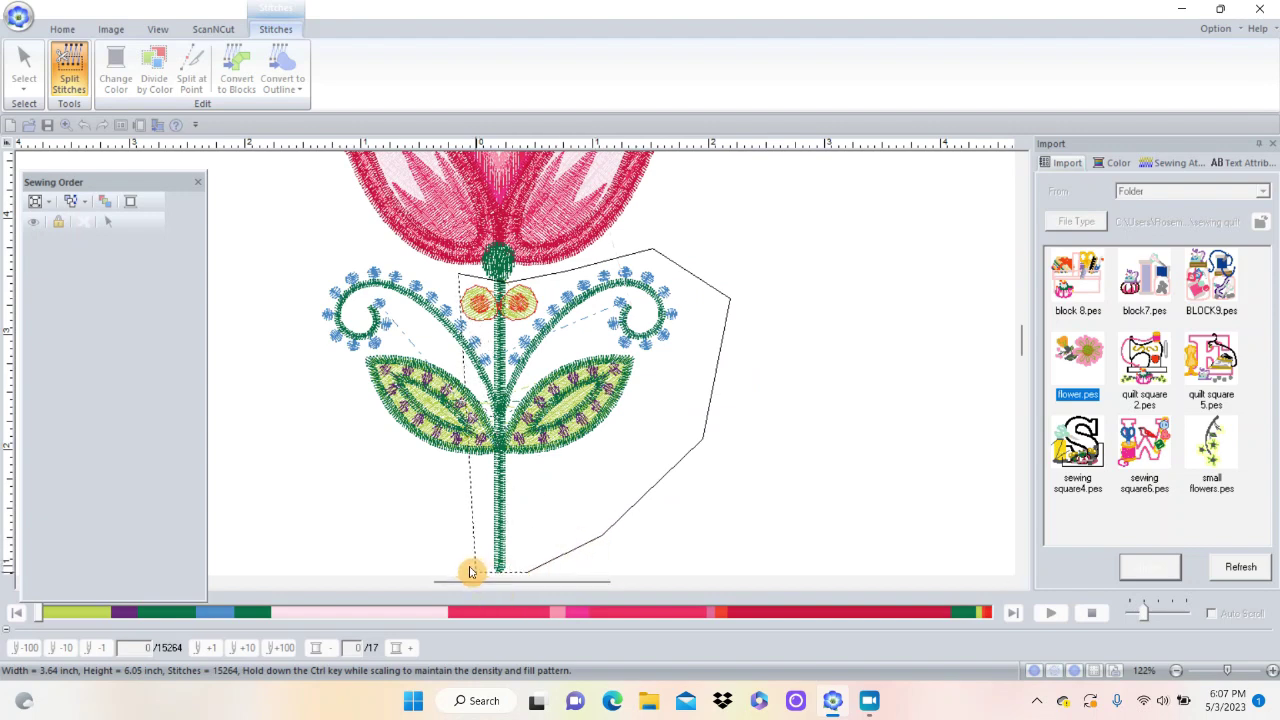
pyautogui.click(472, 572)
pyautogui.click(324, 476)
pyautogui.click(264, 338)
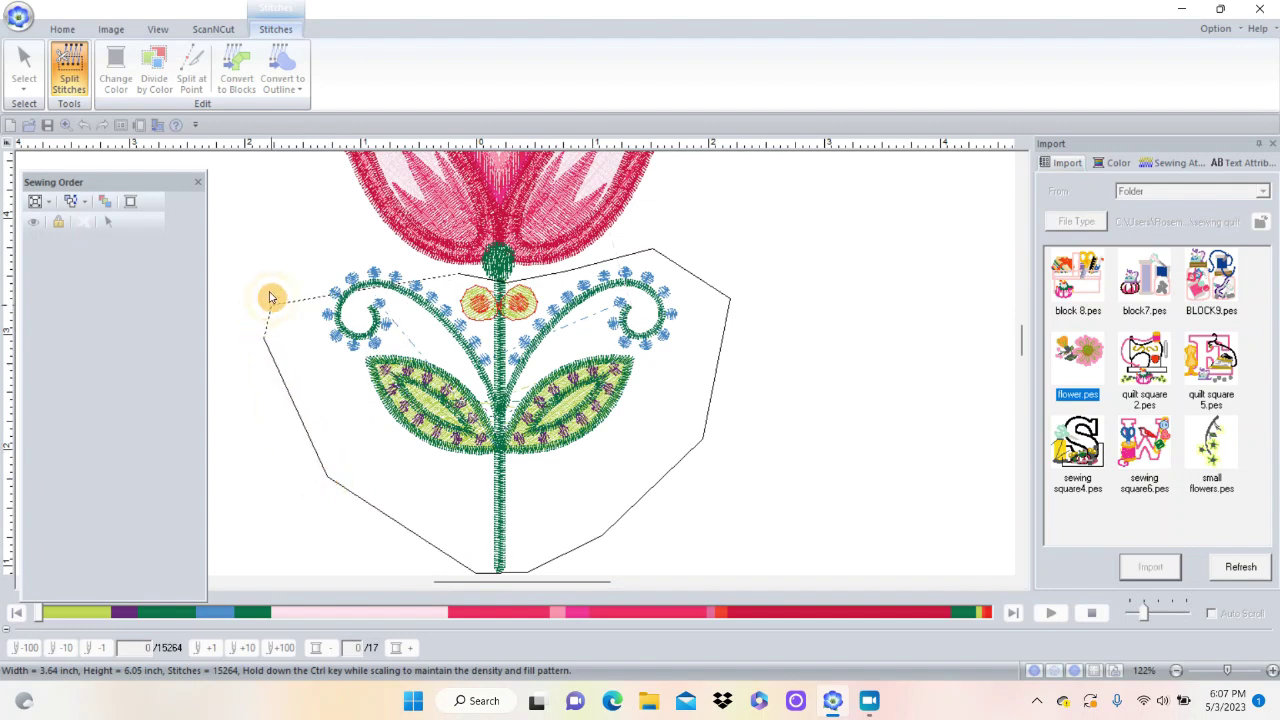
pyautogui.click(319, 235)
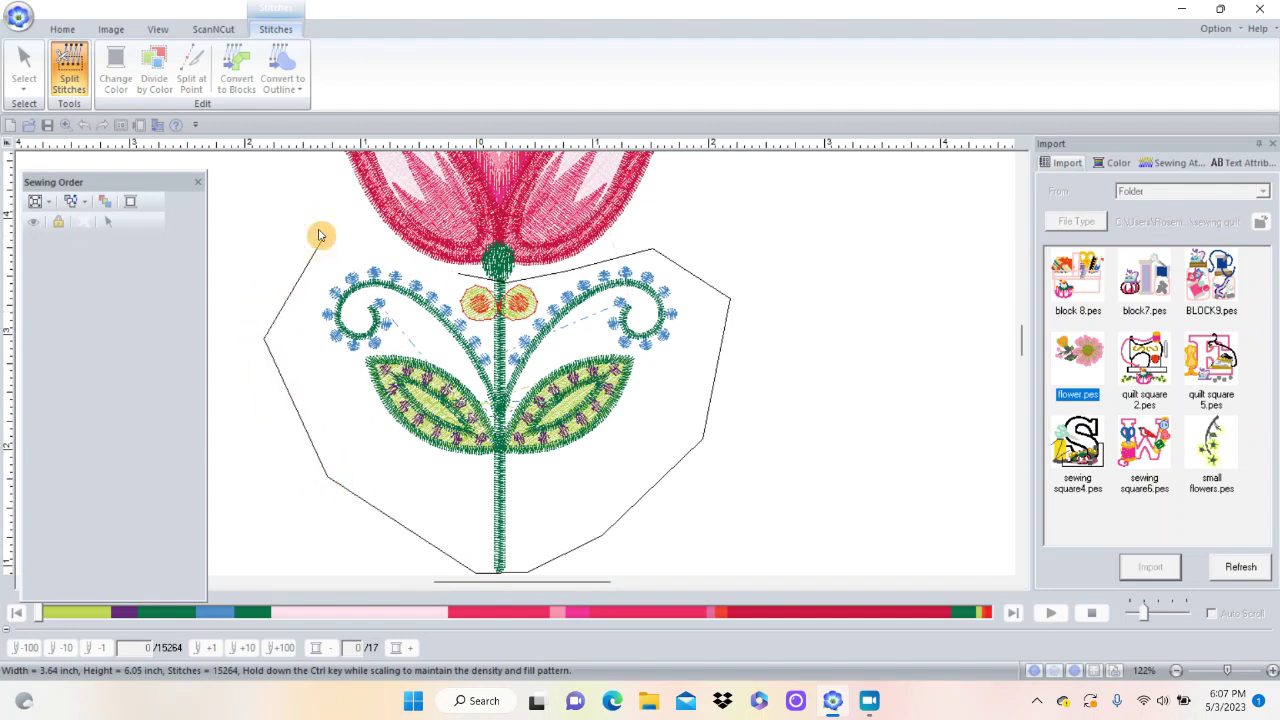
pyautogui.click(319, 235)
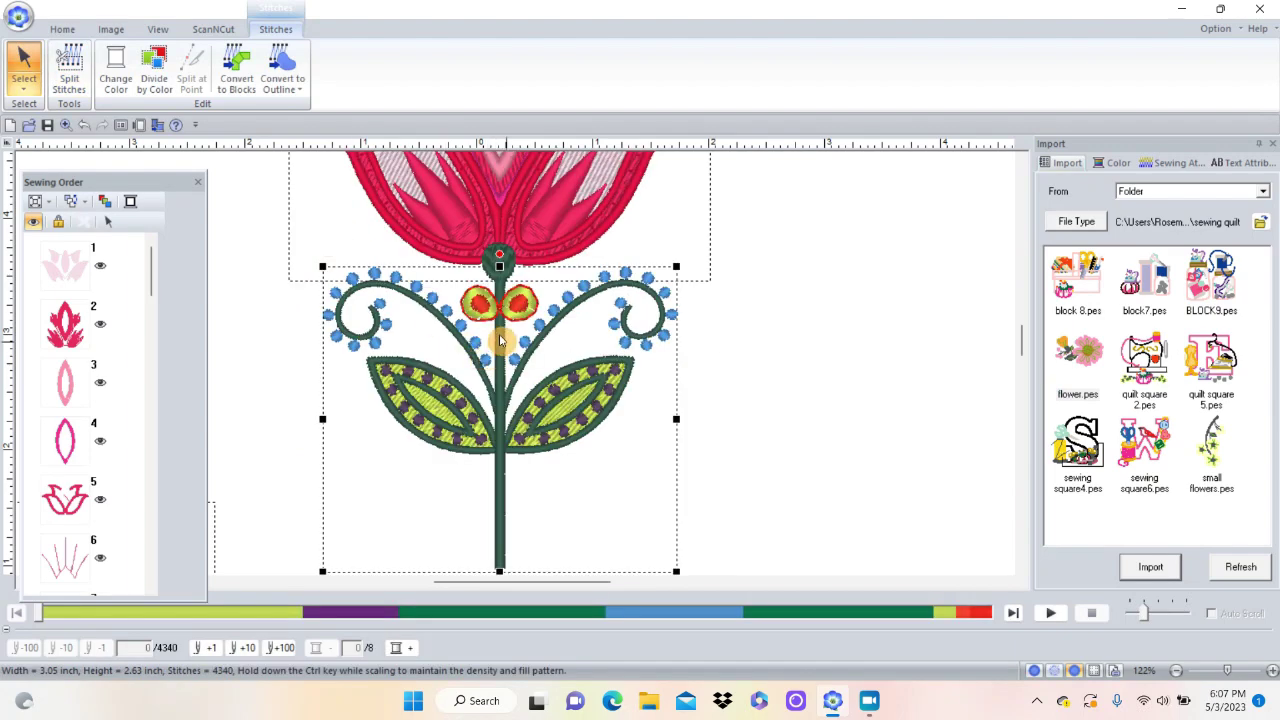
# Move the split-off stem, leaves and curls away from the tulip bloom and delete them.
pyautogui.moveTo(491, 362); pyautogui.dragTo(812, 395)
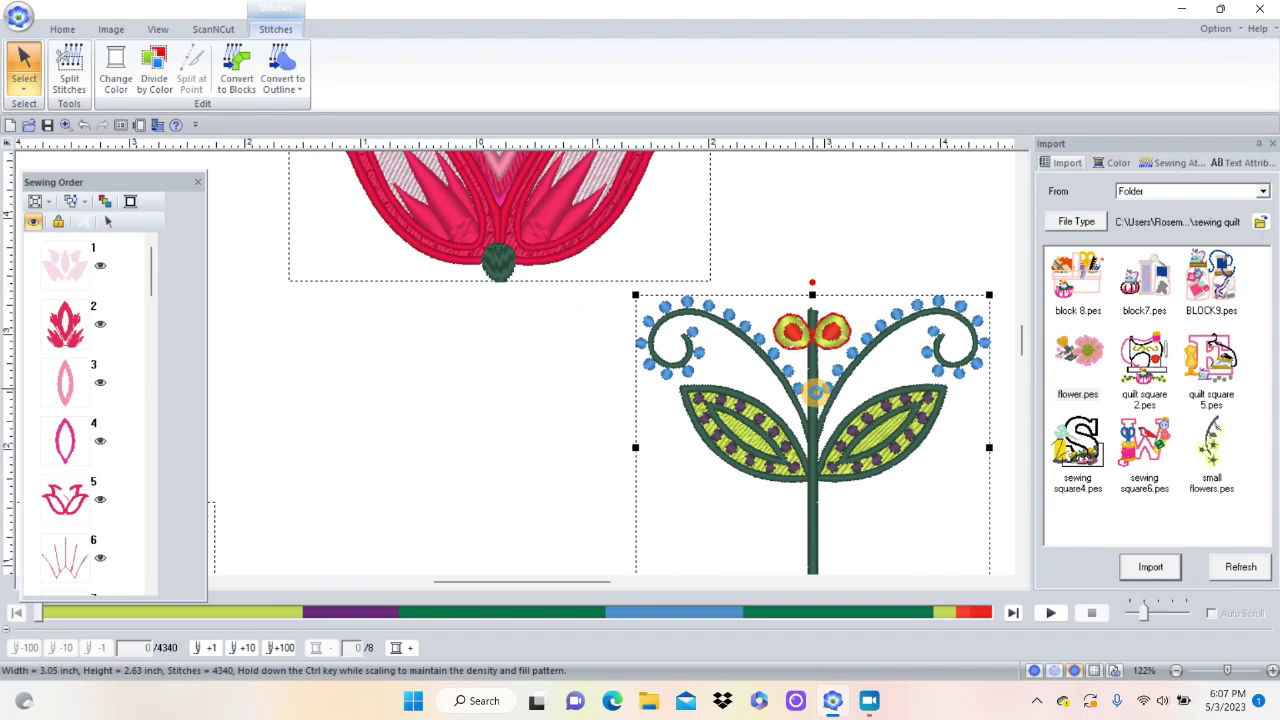
pyautogui.press('Delete')
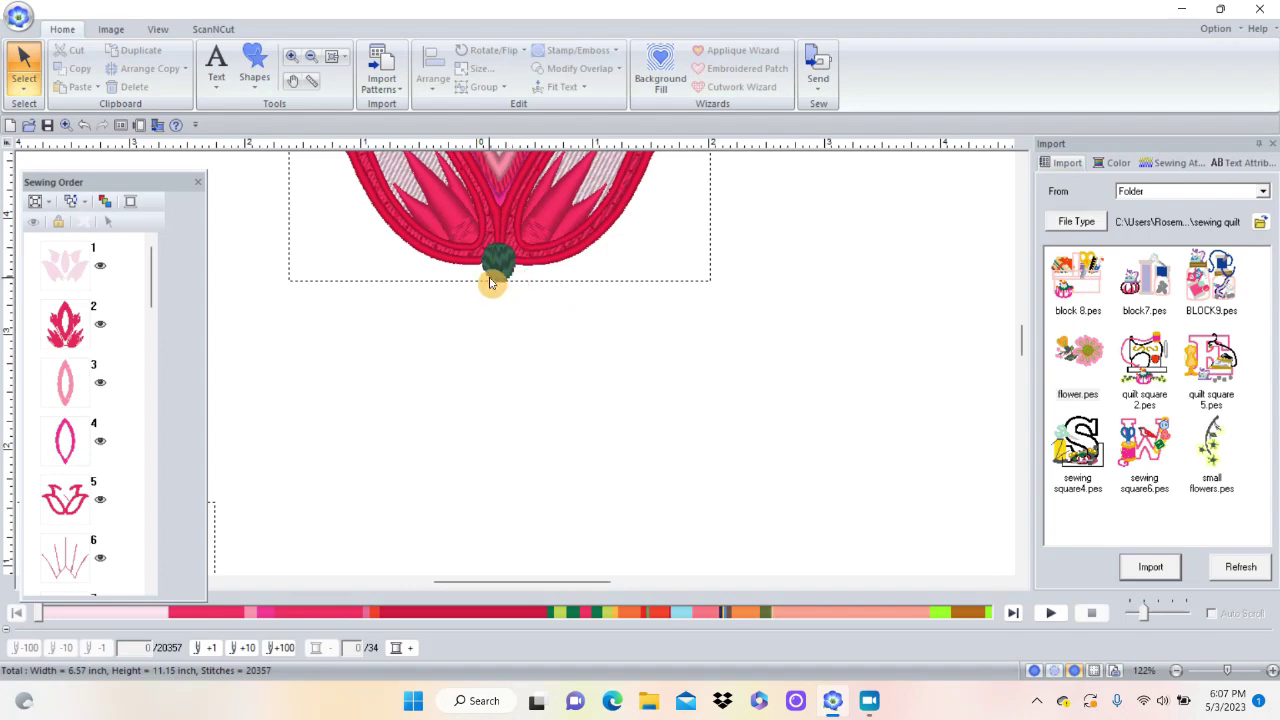
pyautogui.click(291, 56)
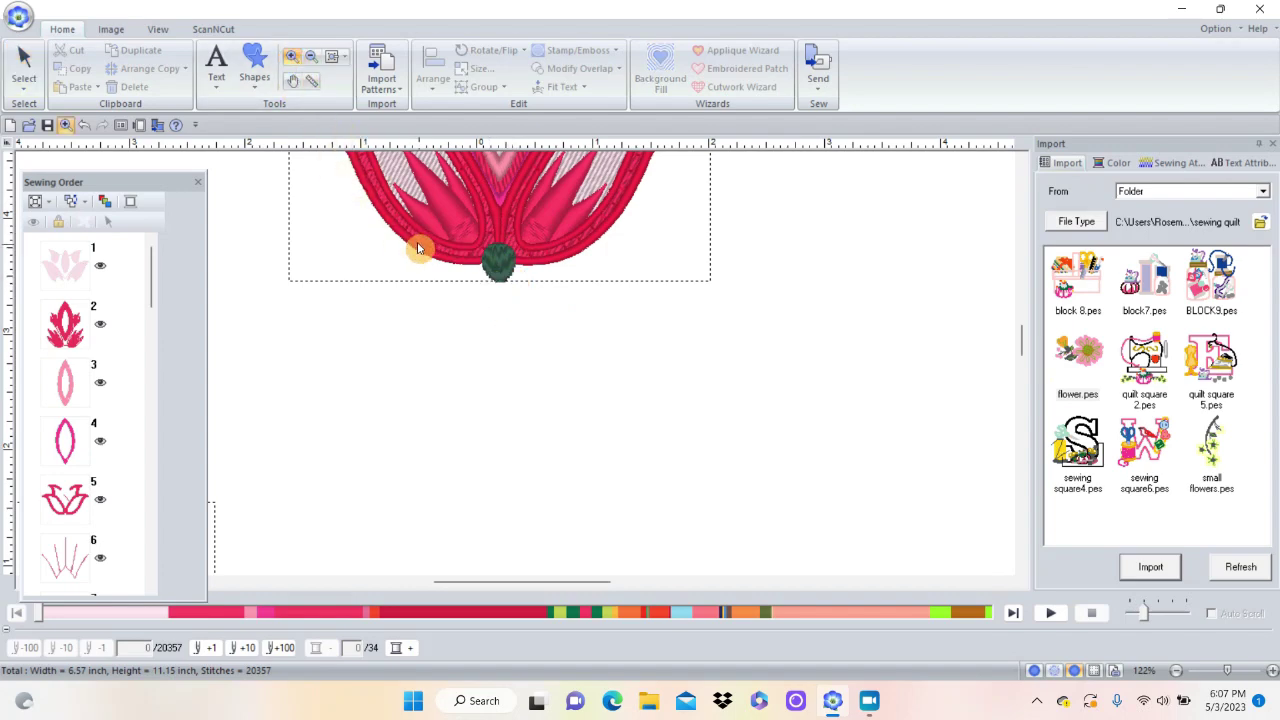
pyautogui.moveTo(423, 218); pyautogui.dragTo(602, 308)
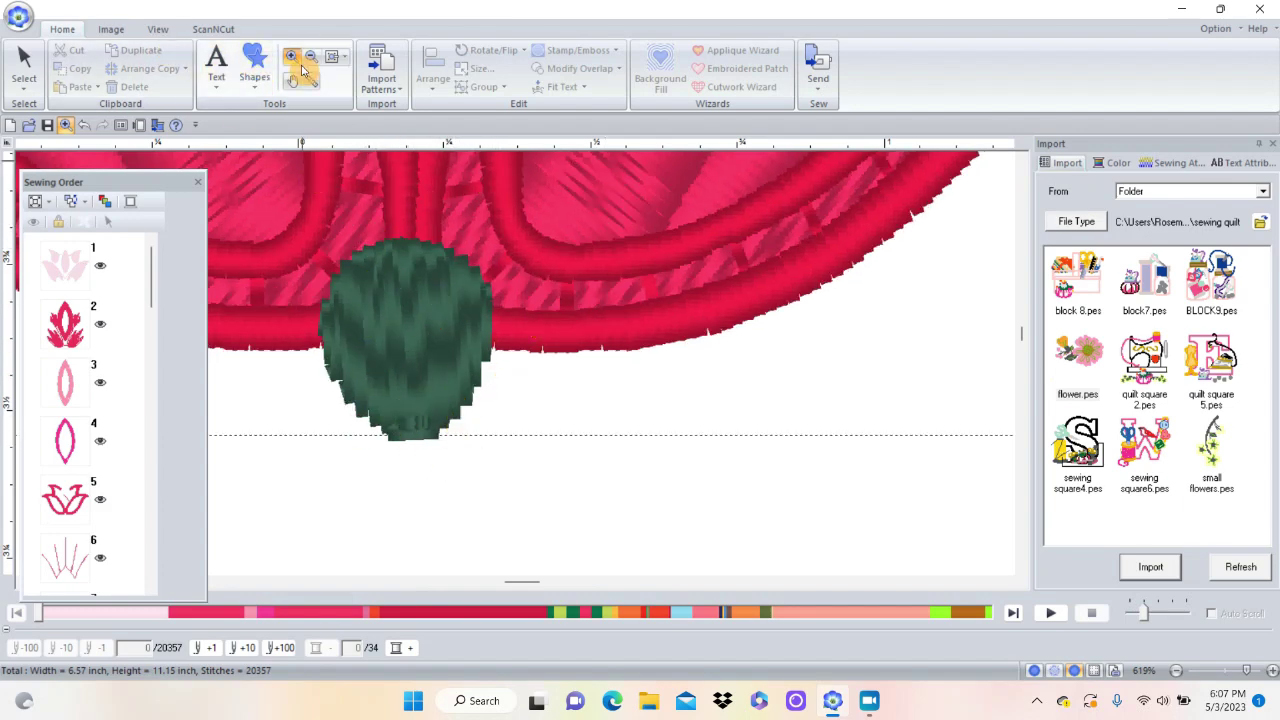
pyautogui.click(333, 56)
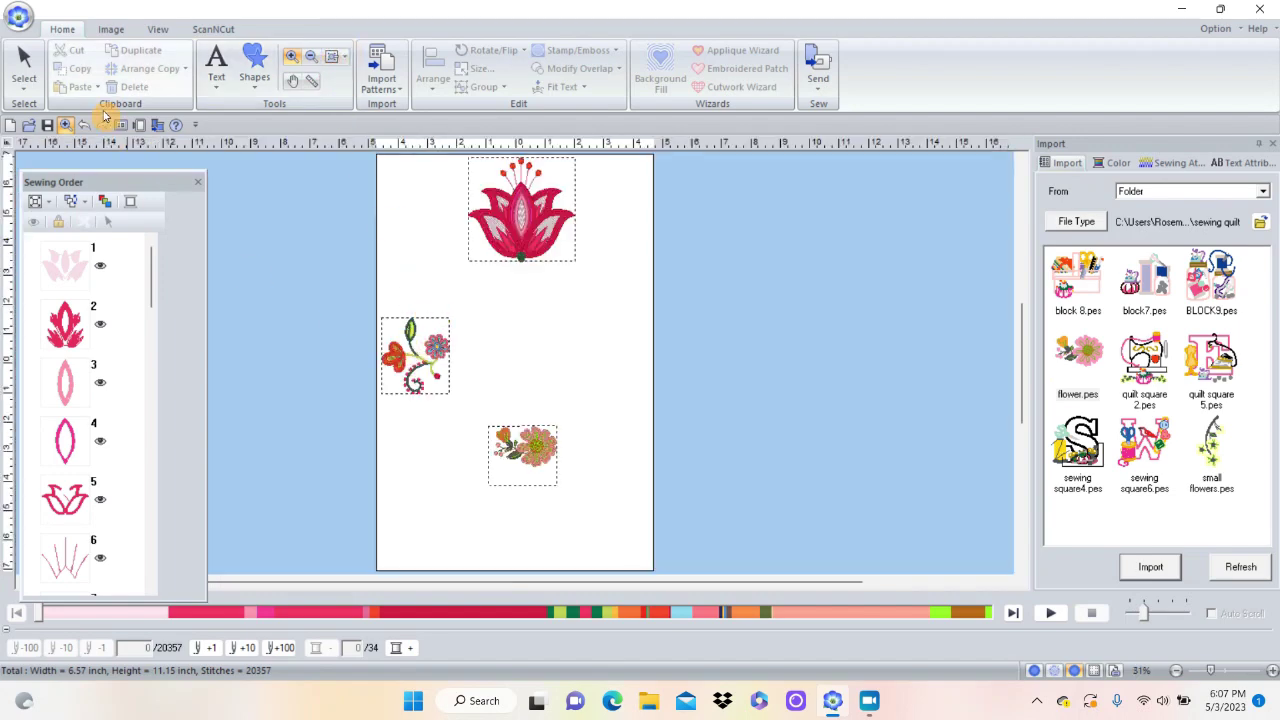
# Enlarge the flower spray to about 3.85 by 4.37 inches, maintaining stitch density, and place it at the page's left edge.
pyautogui.click(24, 68)
pyautogui.moveTo(433, 367); pyautogui.dragTo(541, 357)
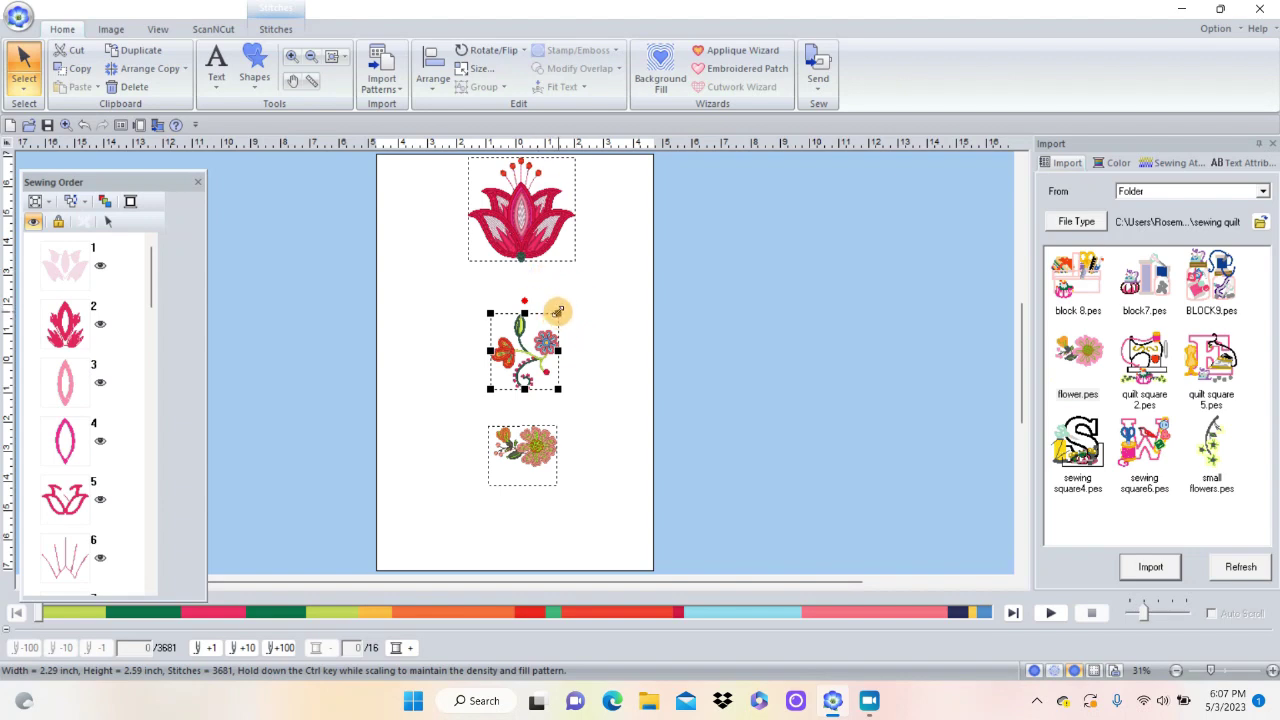
pyautogui.click(557, 313)
pyautogui.click(557, 313)
pyautogui.moveTo(557, 313); pyautogui.dragTo(623, 261)
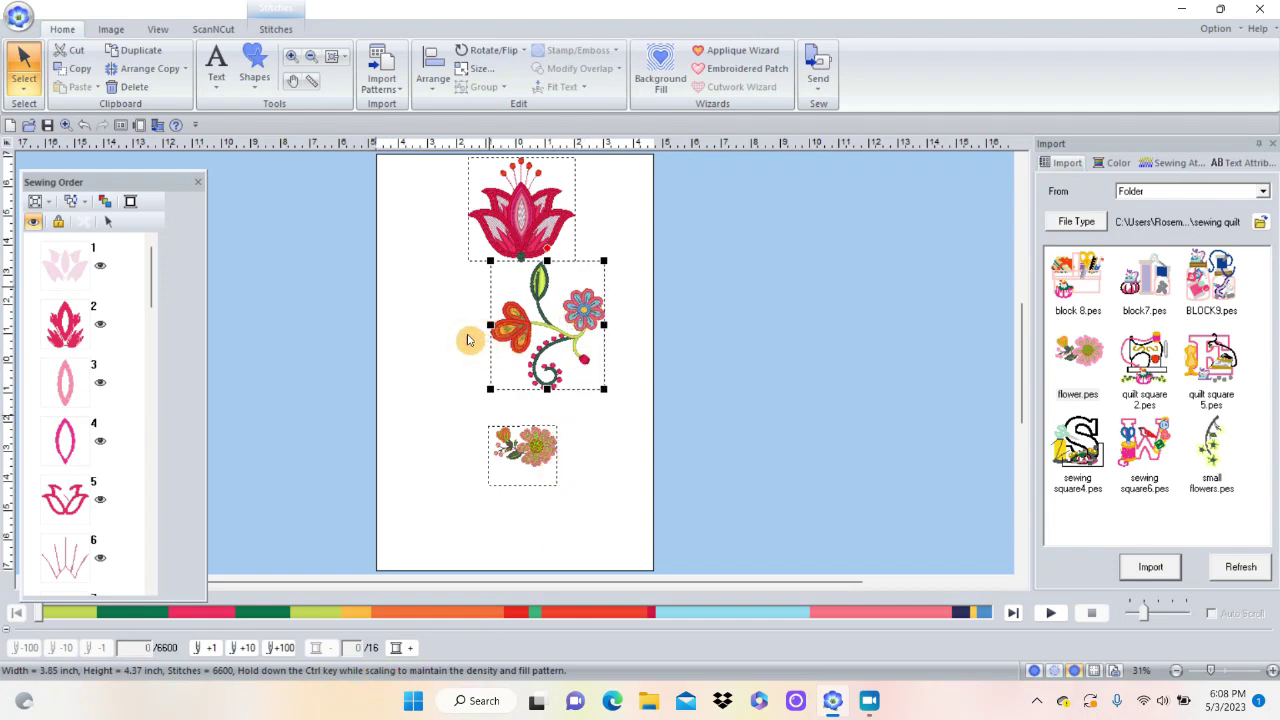
pyautogui.moveTo(483, 334); pyautogui.dragTo(483, 338)
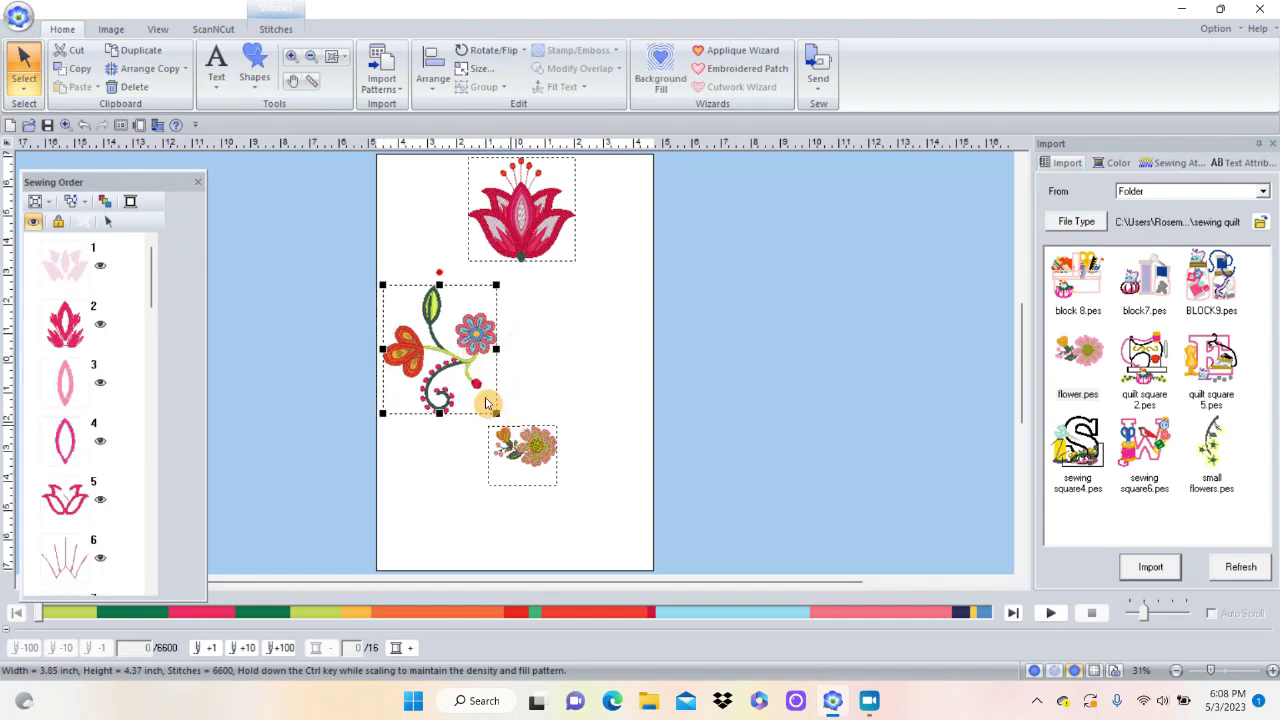
# Separate the orange three-petal flower from the spray with Split Stitches, using a closed outline that cuts where its petals meet the light green stem.
pyautogui.click(292, 56)
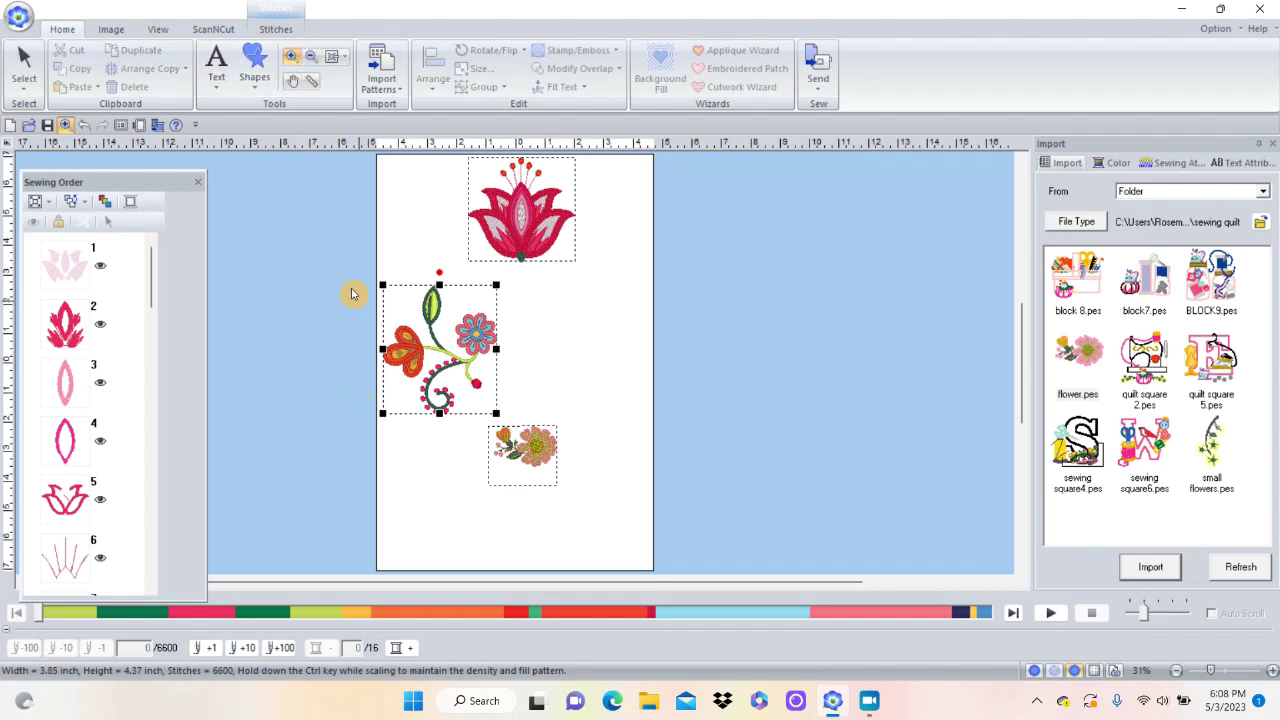
pyautogui.moveTo(380, 326); pyautogui.dragTo(460, 405)
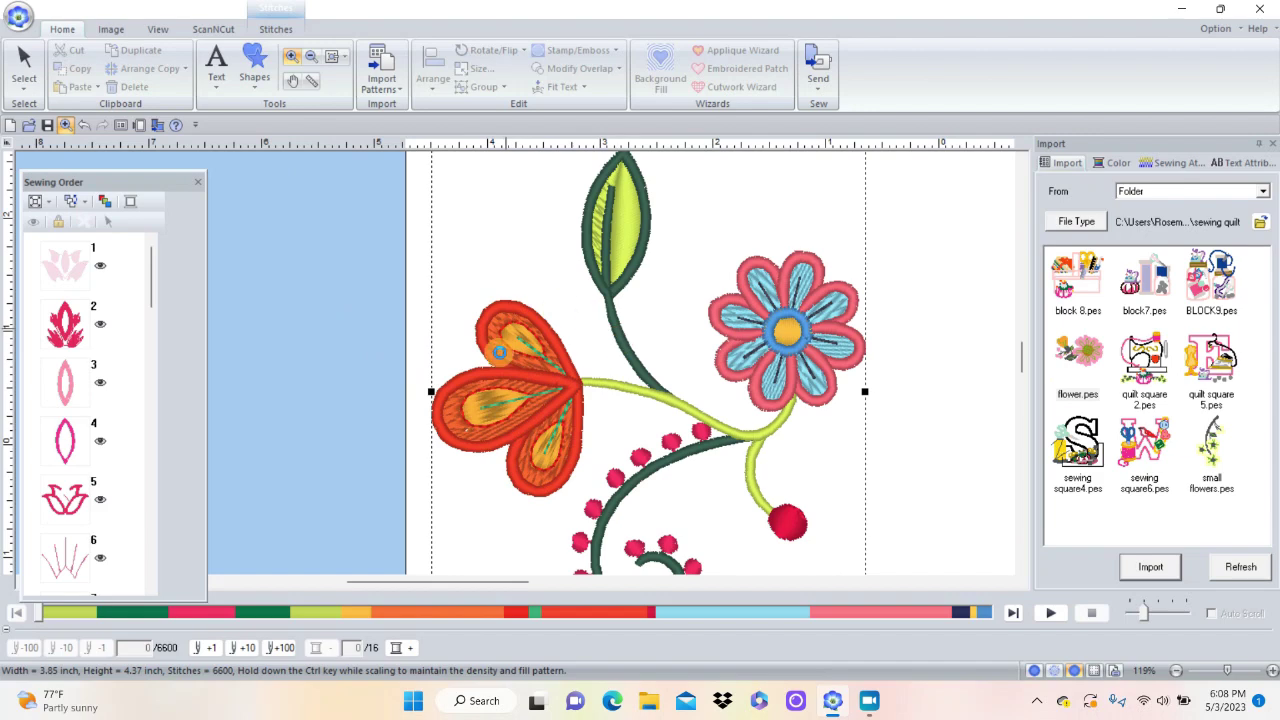
pyautogui.click(24, 68)
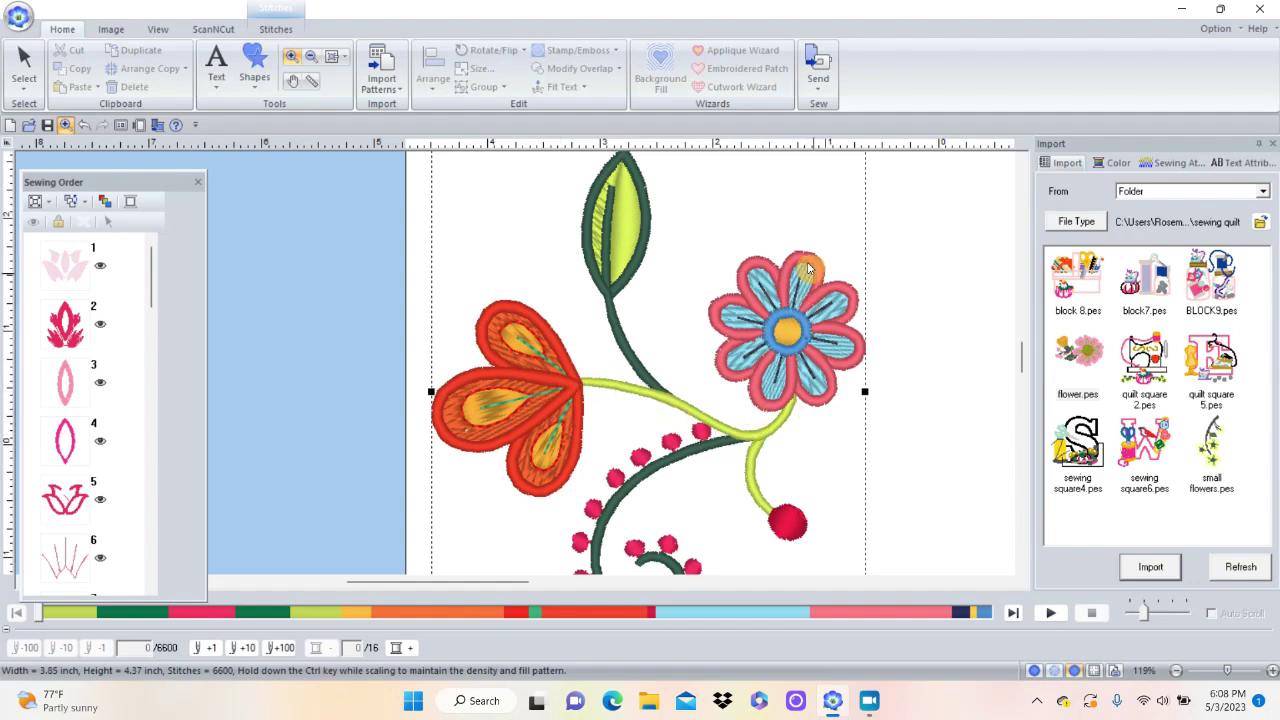
pyautogui.click(284, 31)
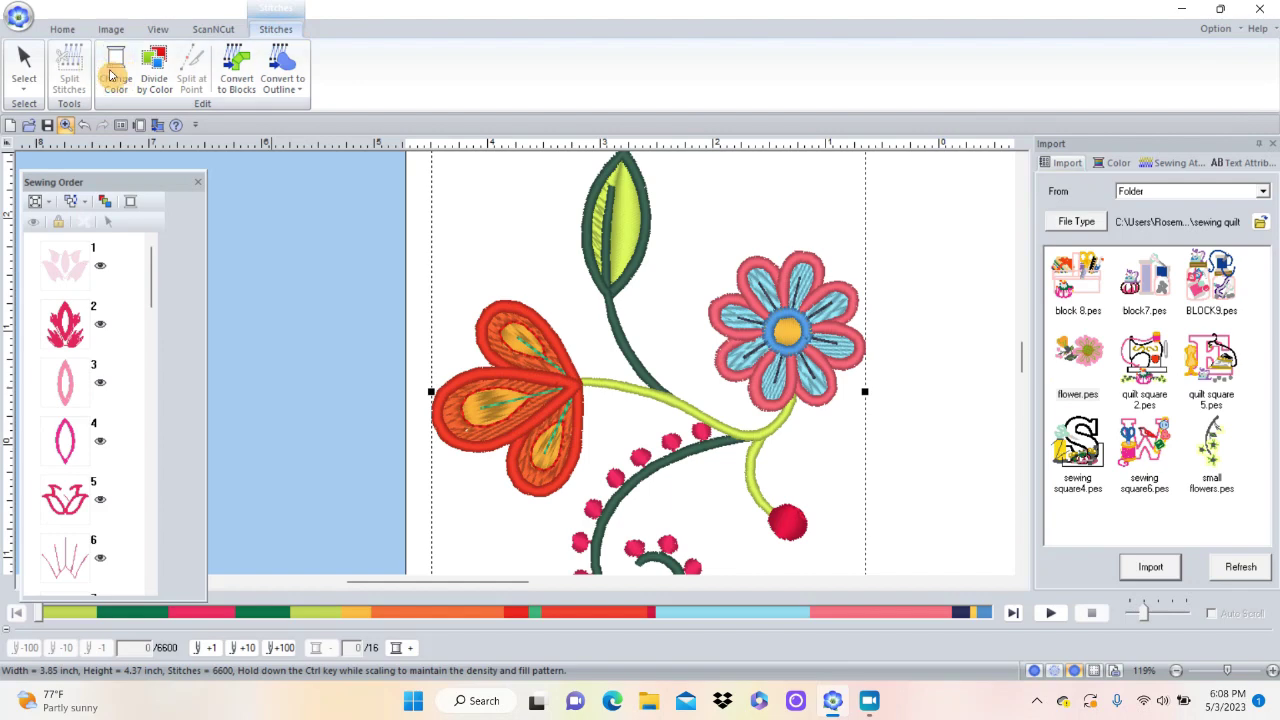
pyautogui.click(26, 68)
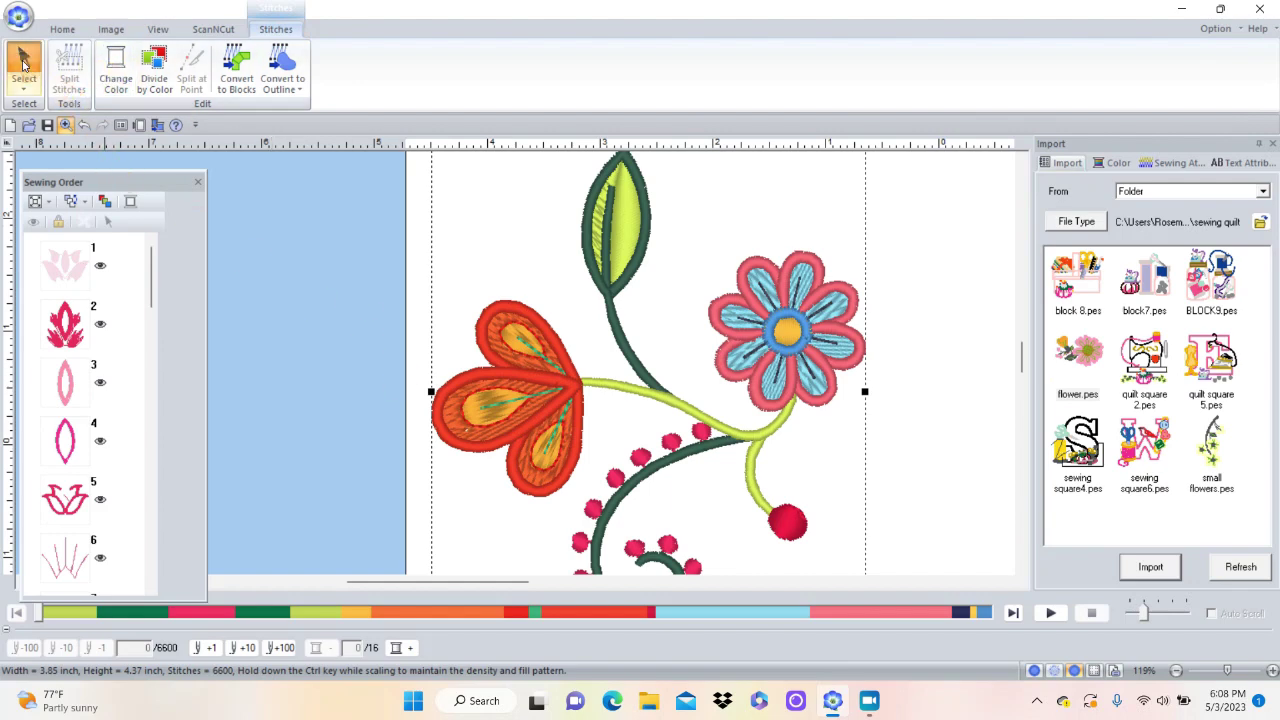
pyautogui.click(72, 70)
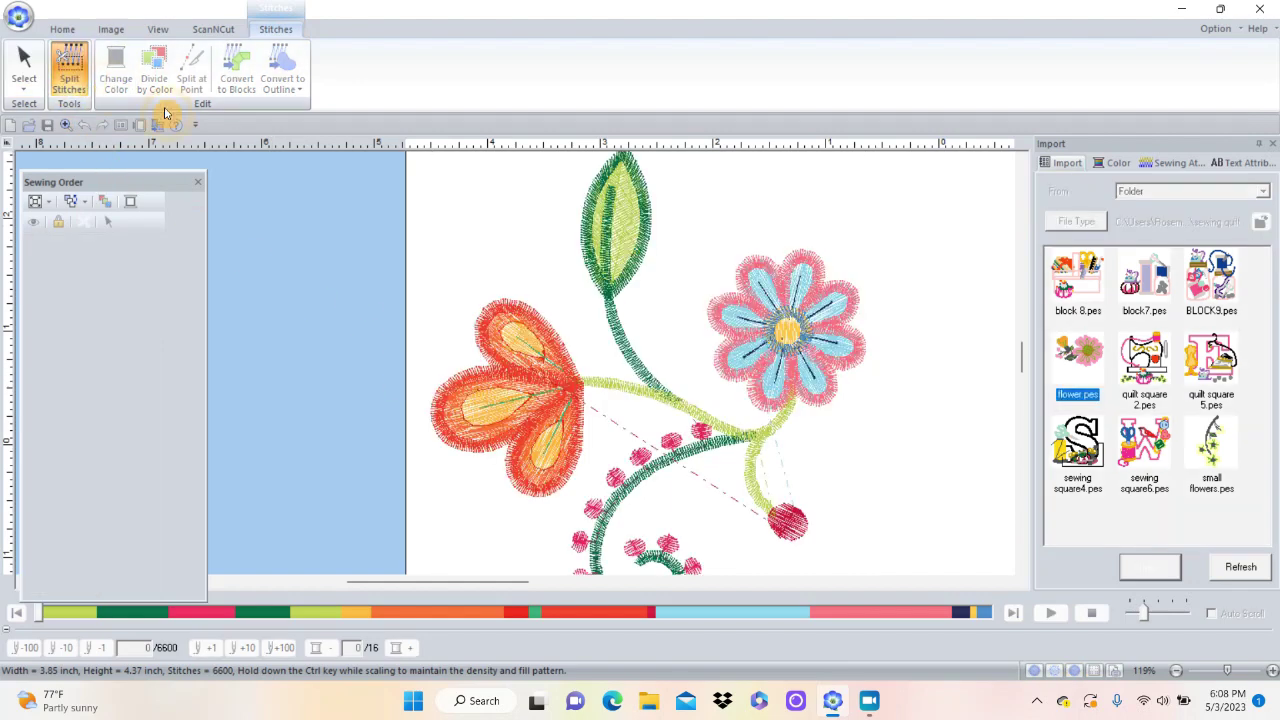
pyautogui.click(517, 260)
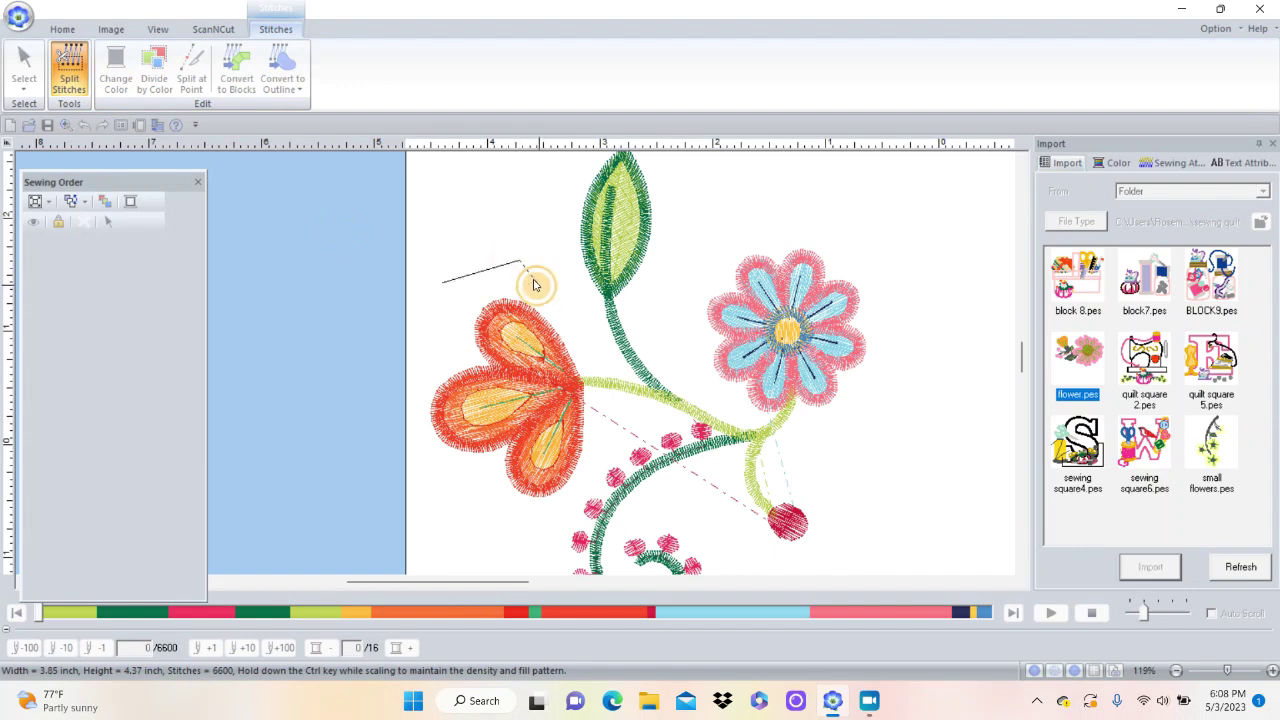
pyautogui.click(563, 316)
pyautogui.click(579, 383)
pyautogui.click(596, 428)
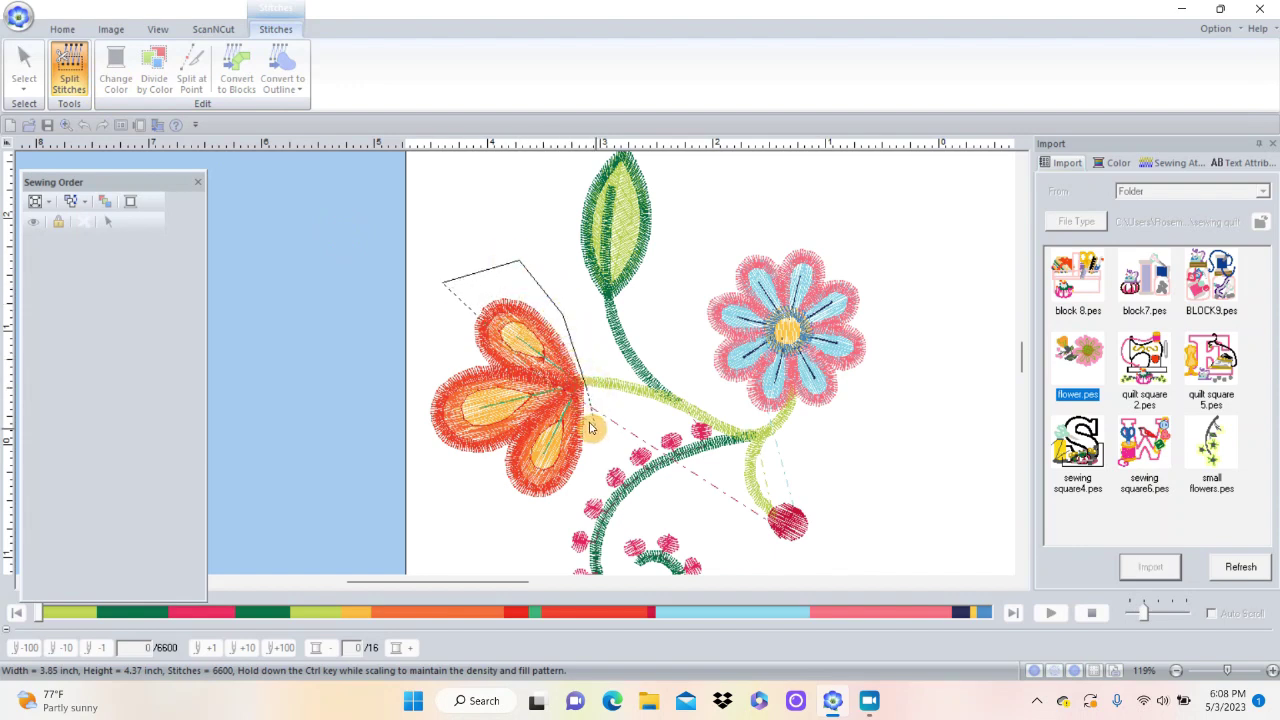
pyautogui.click(581, 493)
pyautogui.click(510, 538)
pyautogui.click(425, 481)
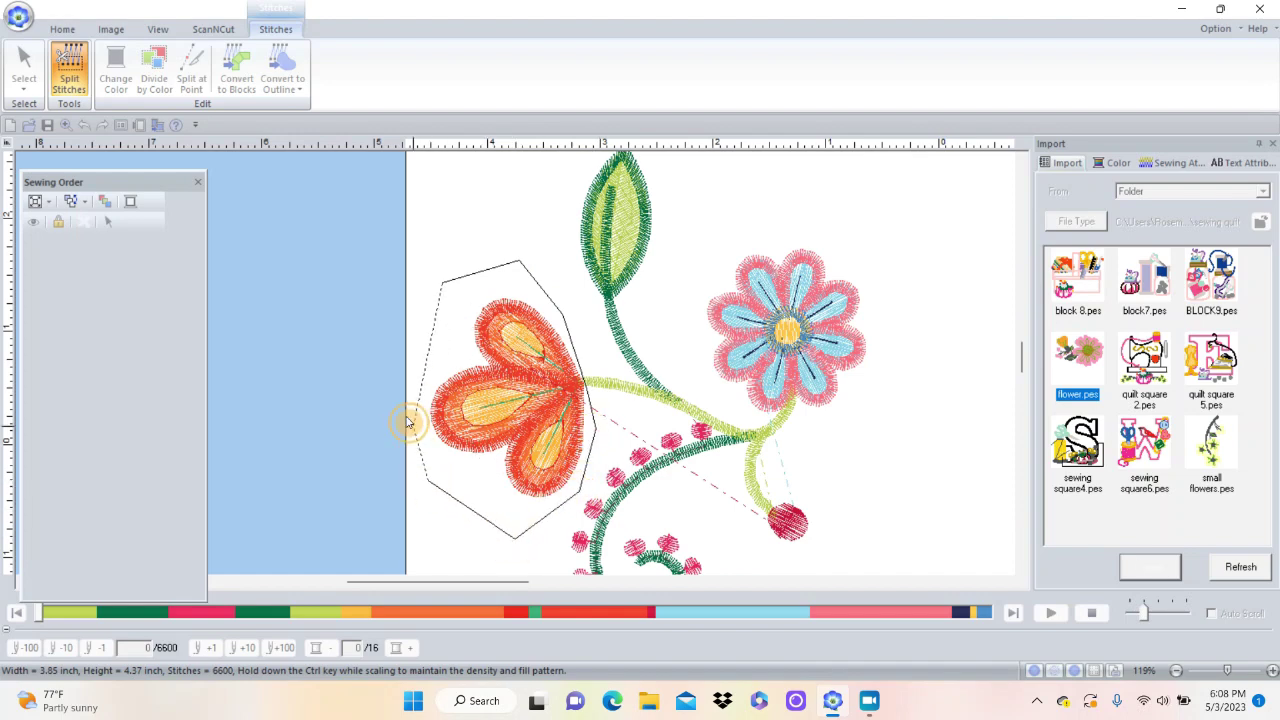
pyautogui.doubleClick(410, 399)
# Move the separated orange flower off the spray and delete it.
pyautogui.moveTo(508, 398); pyautogui.dragTo(351, 386)
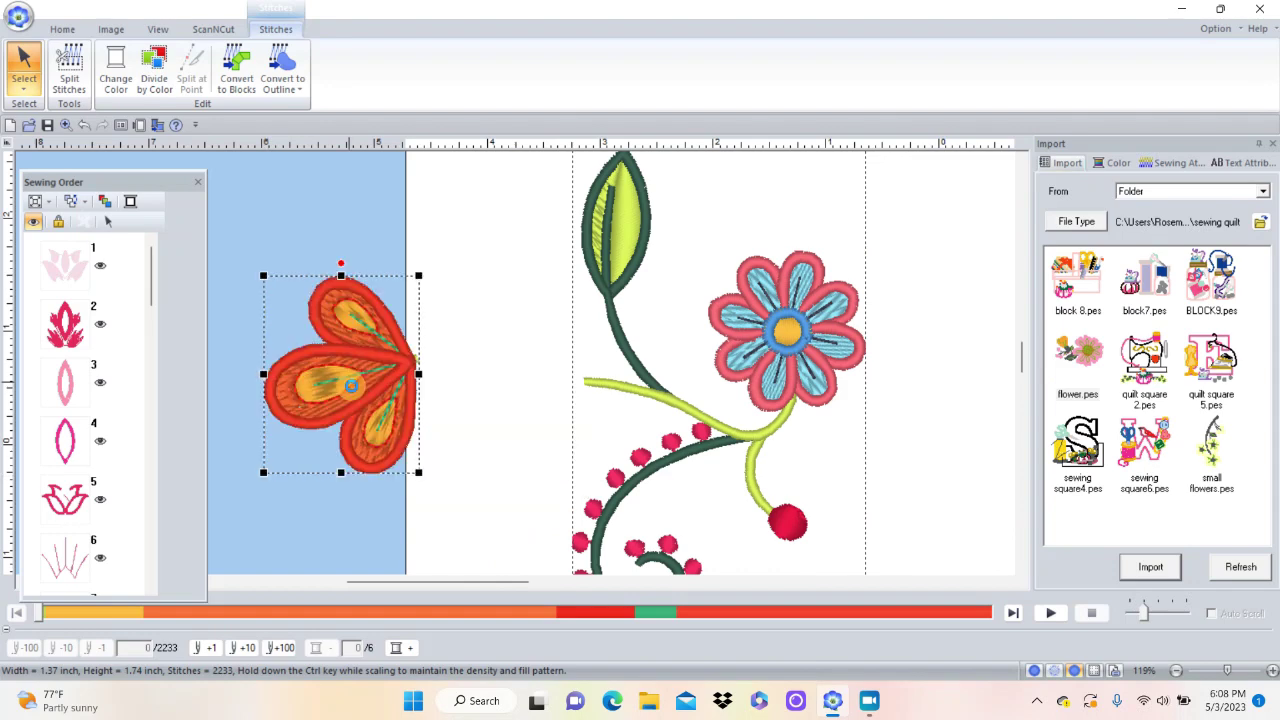
pyautogui.press('Delete')
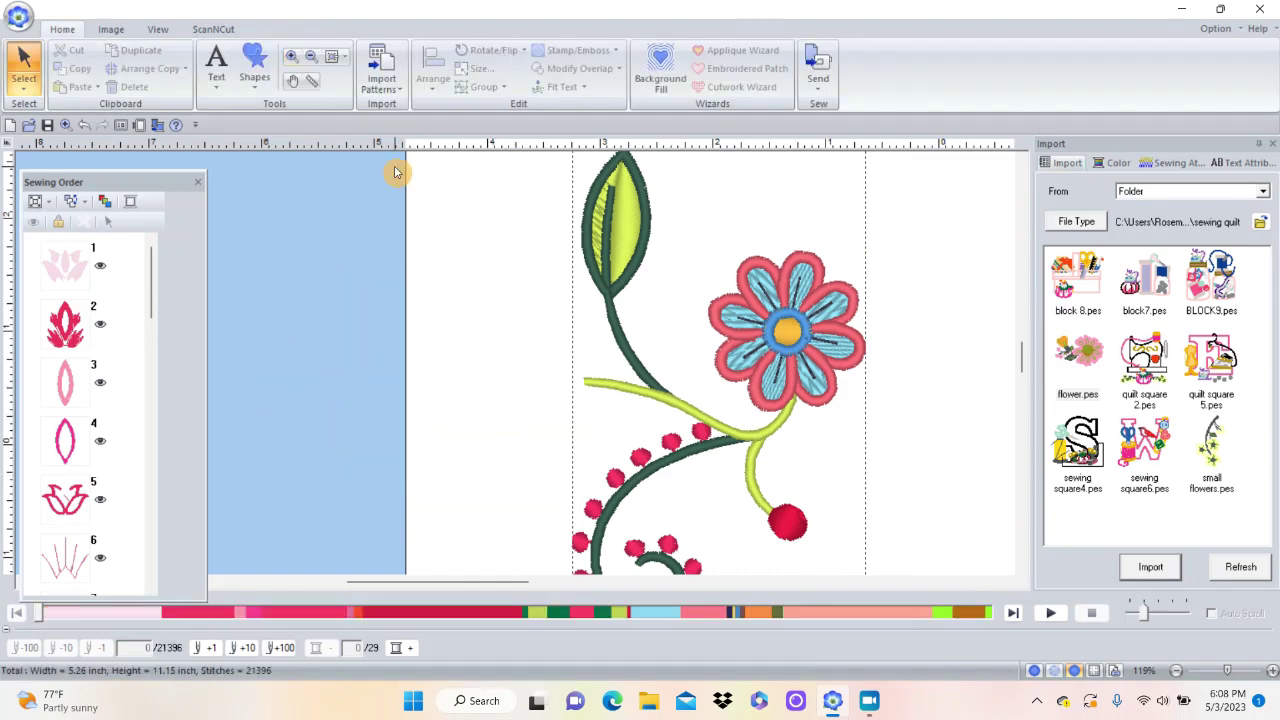
pyautogui.click(333, 57)
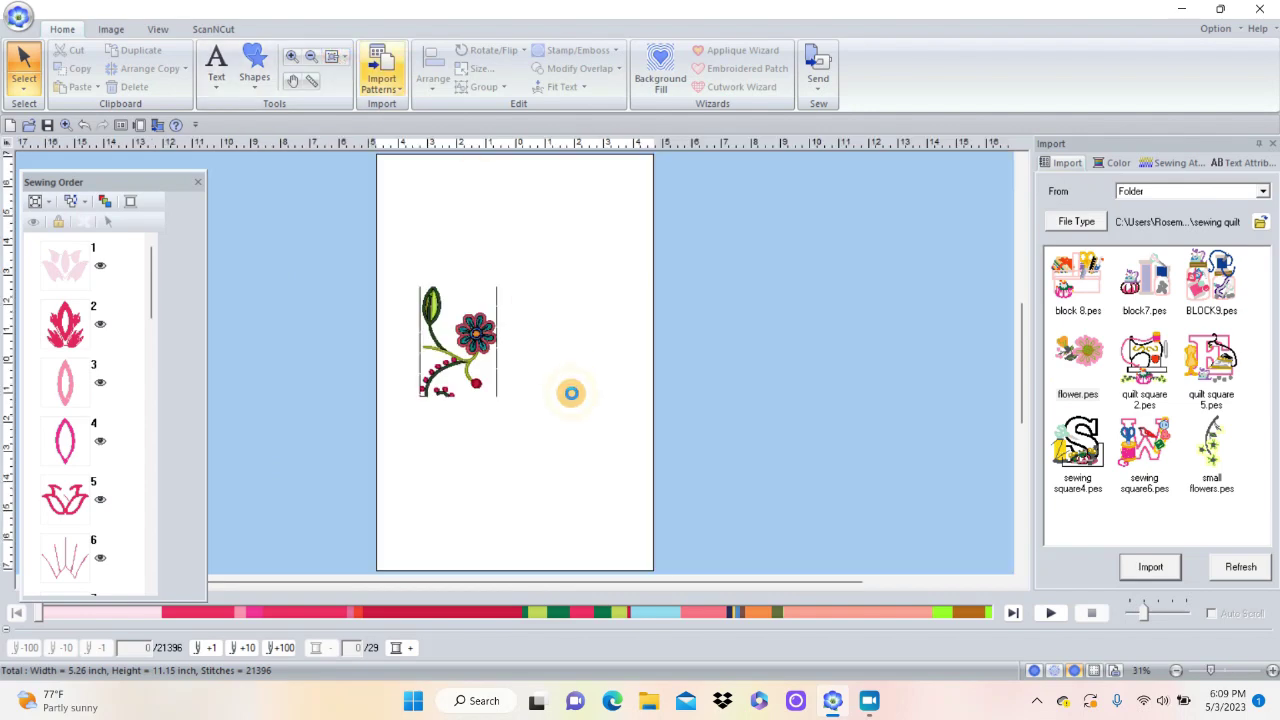
# Move the remaining spray to the middle of the page and rotate it so its cut light green stem points up towards the tulip.
pyautogui.moveTo(483, 331); pyautogui.dragTo(566, 327)
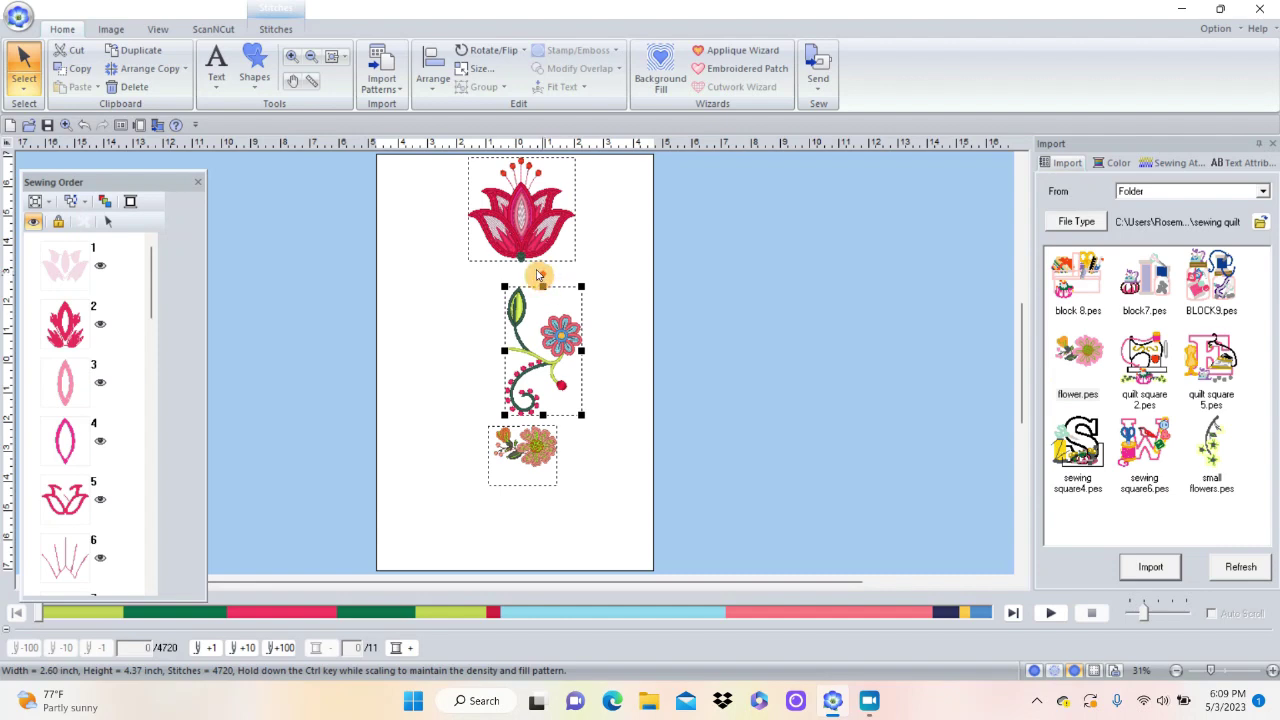
pyautogui.moveTo(537, 275); pyautogui.dragTo(614, 334)
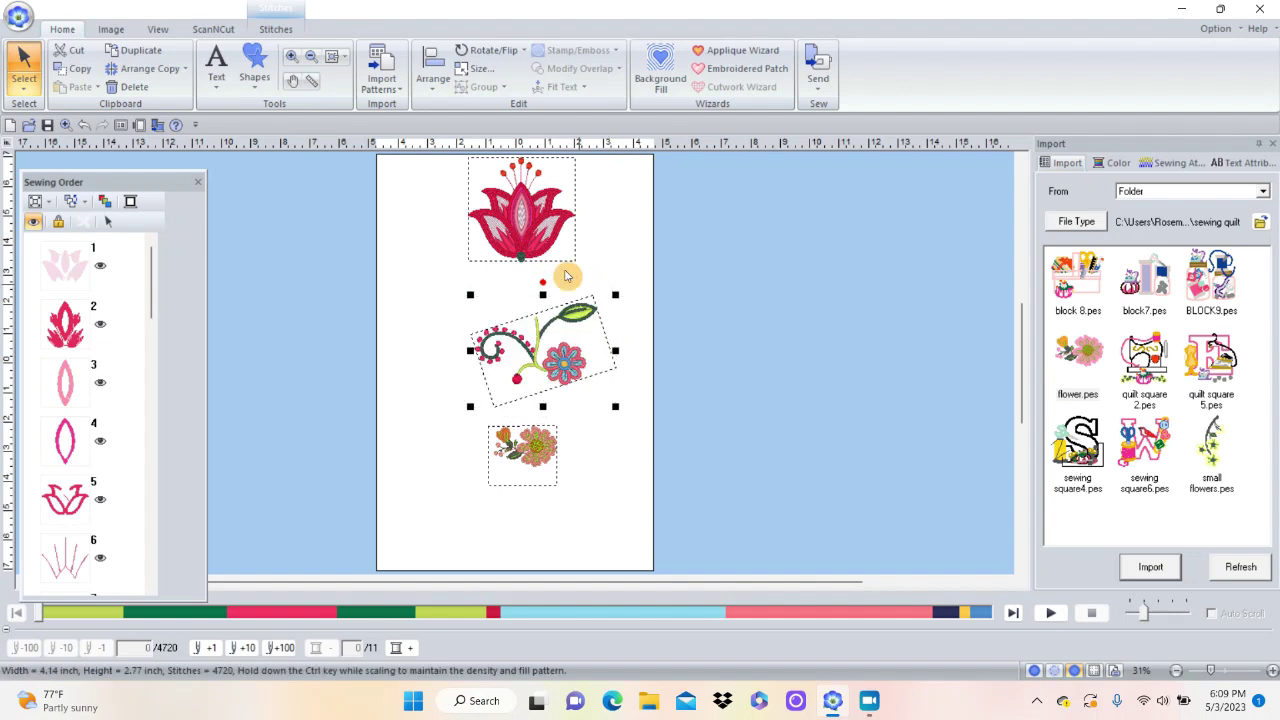
pyautogui.click(494, 55)
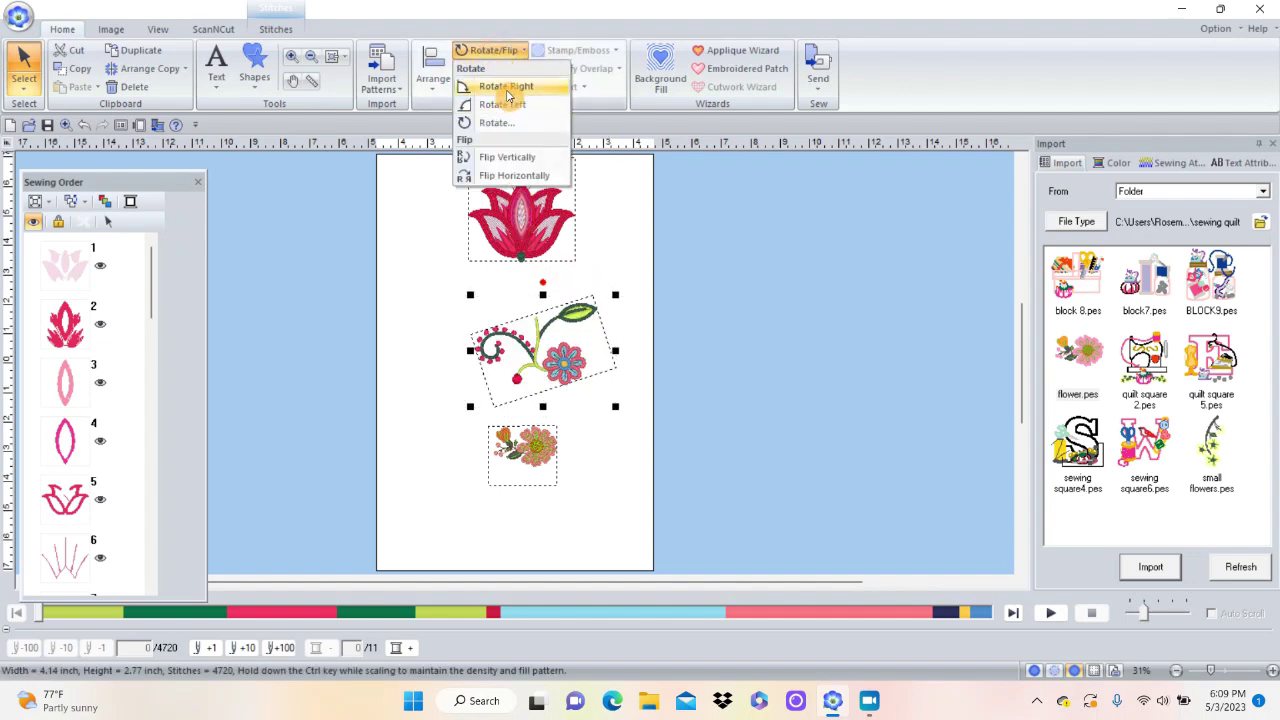
pyautogui.click(506, 87)
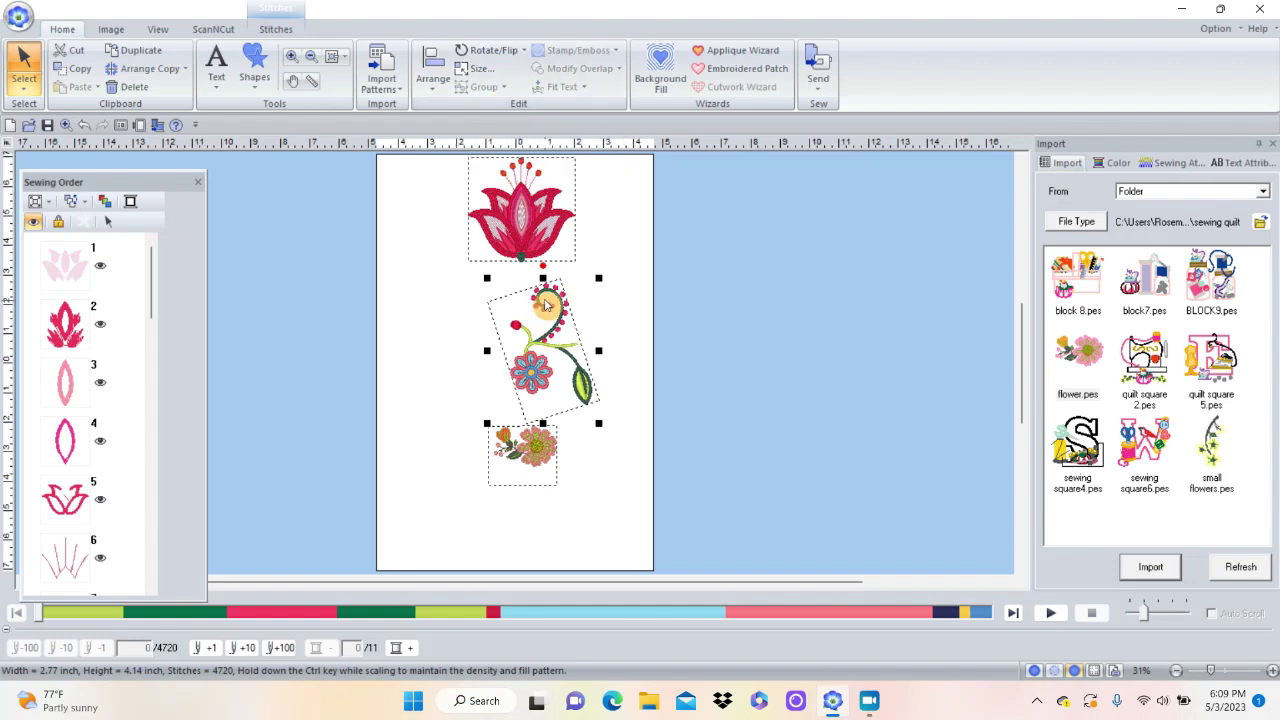
pyautogui.moveTo(540, 266); pyautogui.dragTo(500, 354)
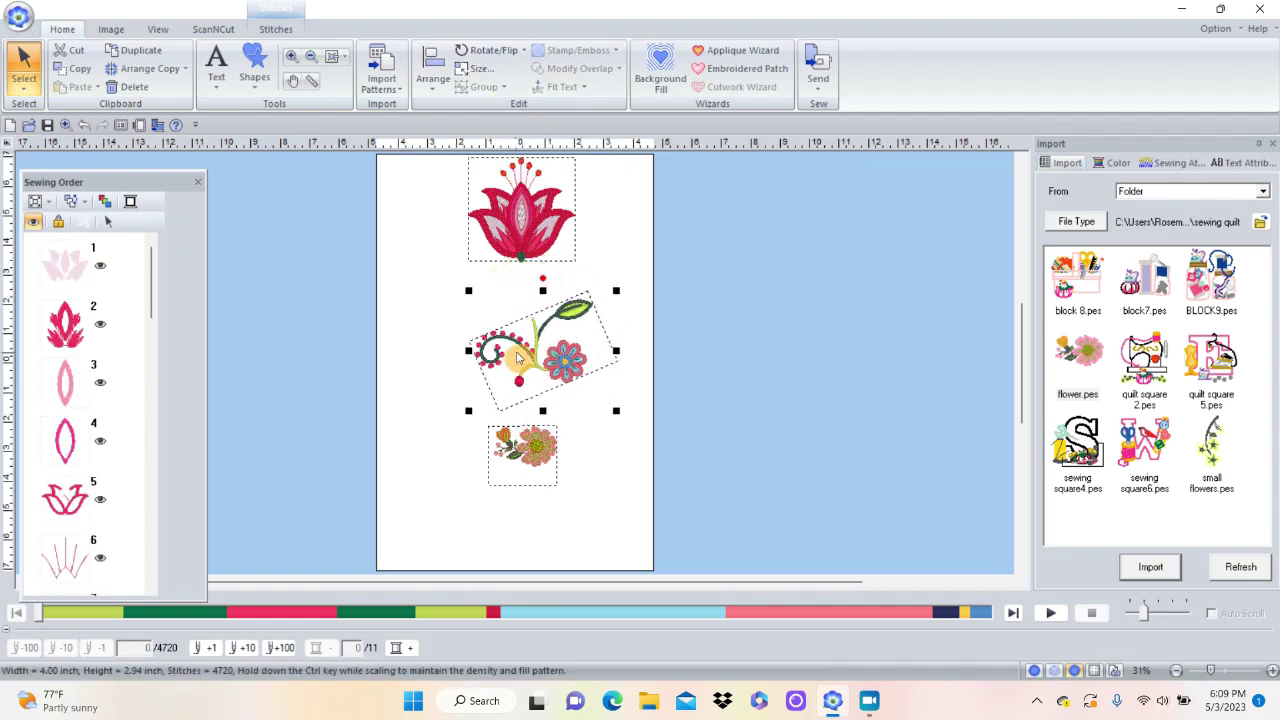
# Place the rotated spray directly beneath the tulip bloom so its light green stem meets the bloom's dark green base.
pyautogui.moveTo(542, 278); pyautogui.dragTo(528, 237)
pyautogui.click(520, 282)
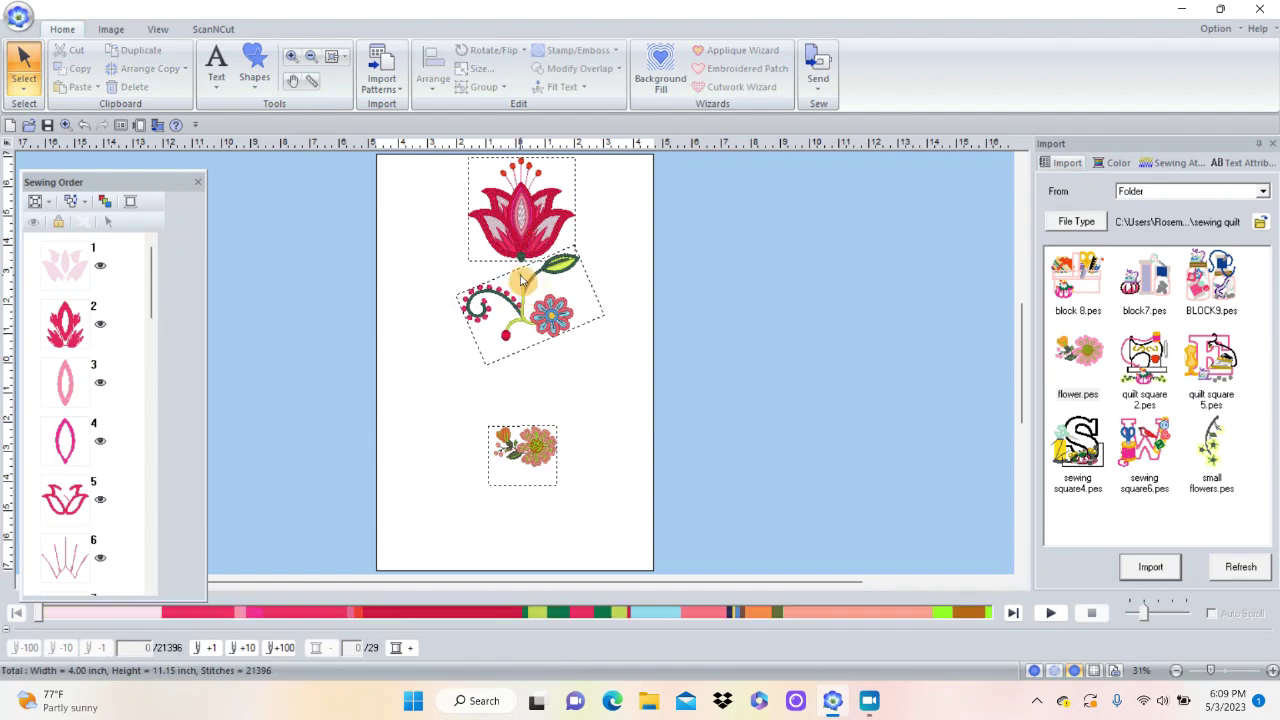
pyautogui.click(520, 282)
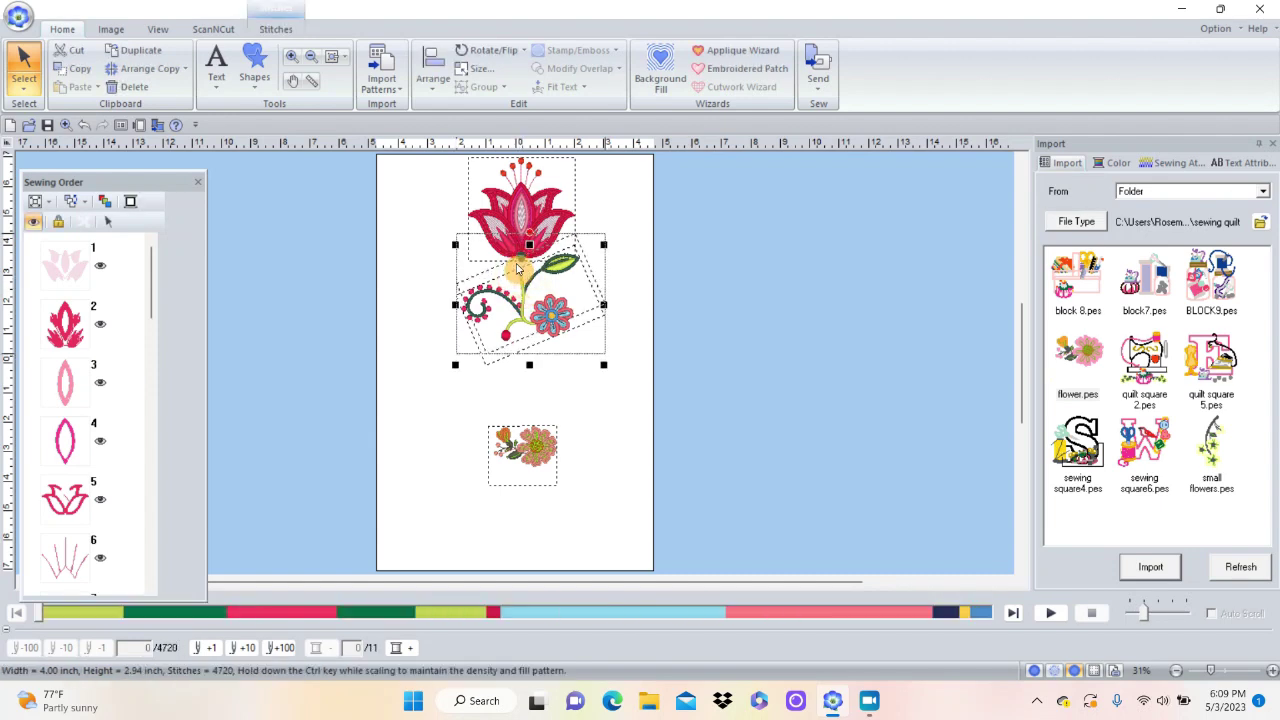
pyautogui.moveTo(517, 268); pyautogui.dragTo(505, 258)
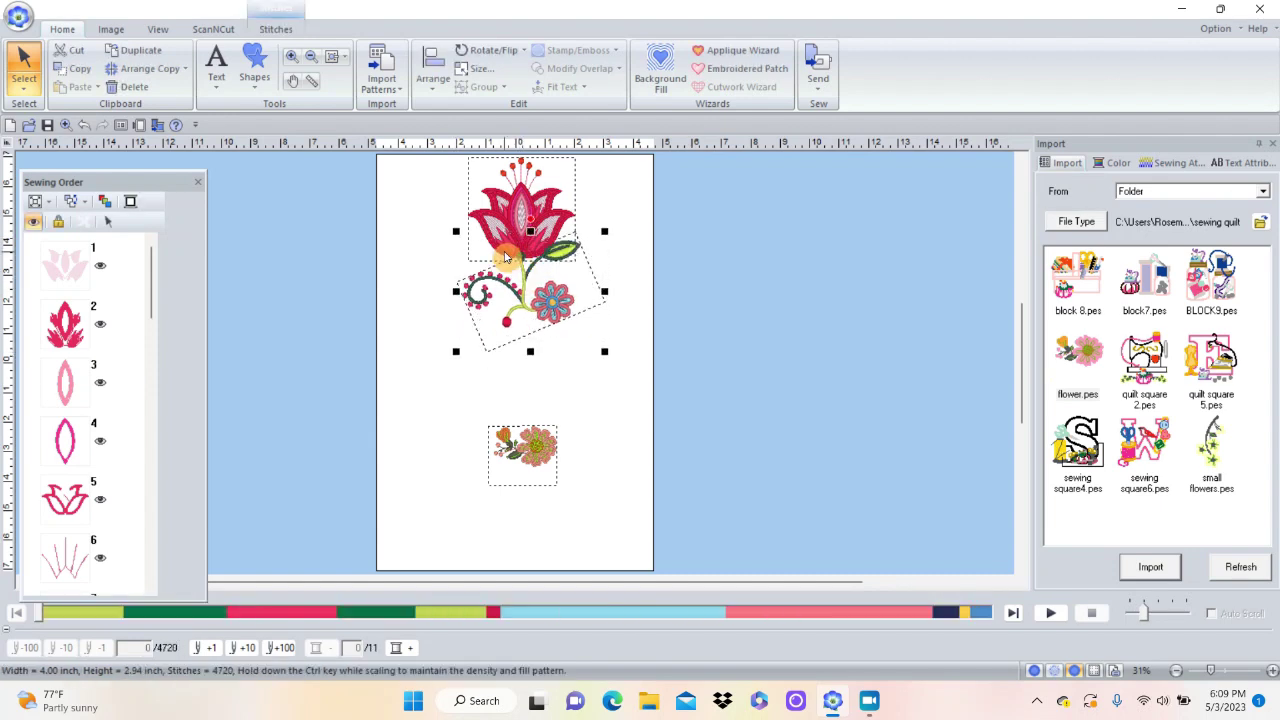
# Rotate the tulip bloom slightly clockwise so it leans to the right above the spray.
pyautogui.click(291, 57)
pyautogui.moveTo(400, 160); pyautogui.dragTo(660, 415)
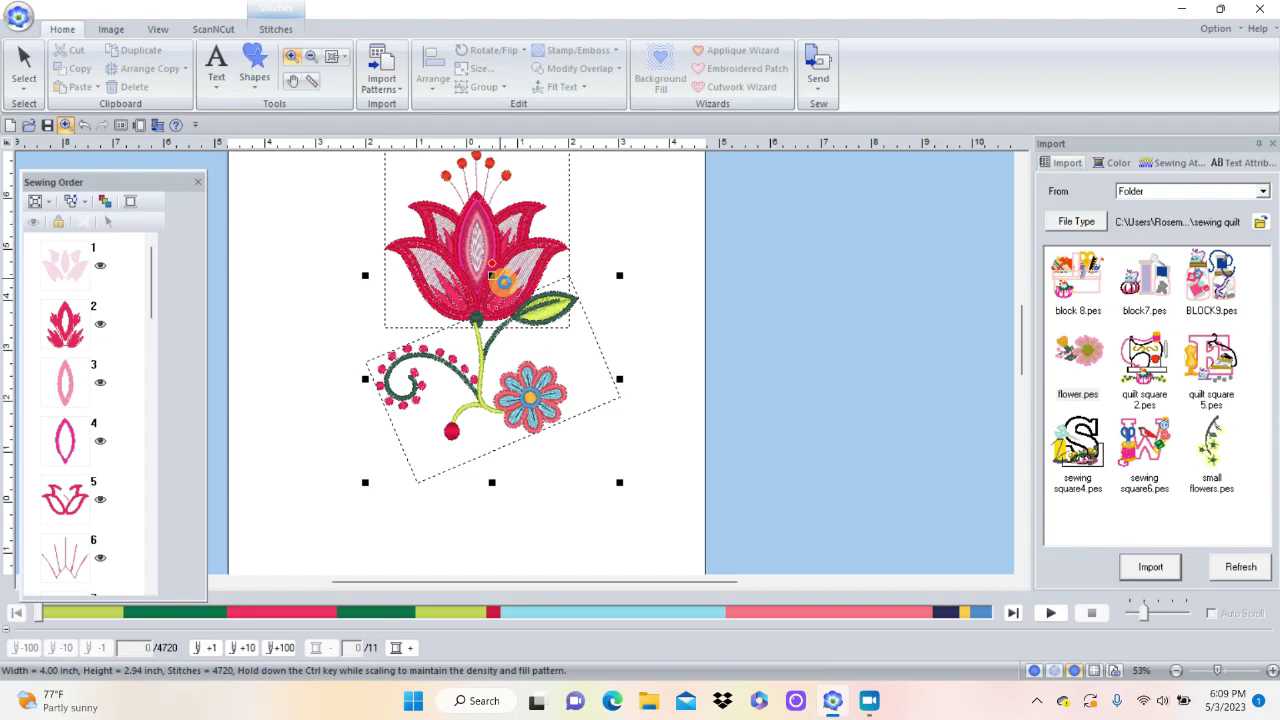
pyautogui.click(24, 66)
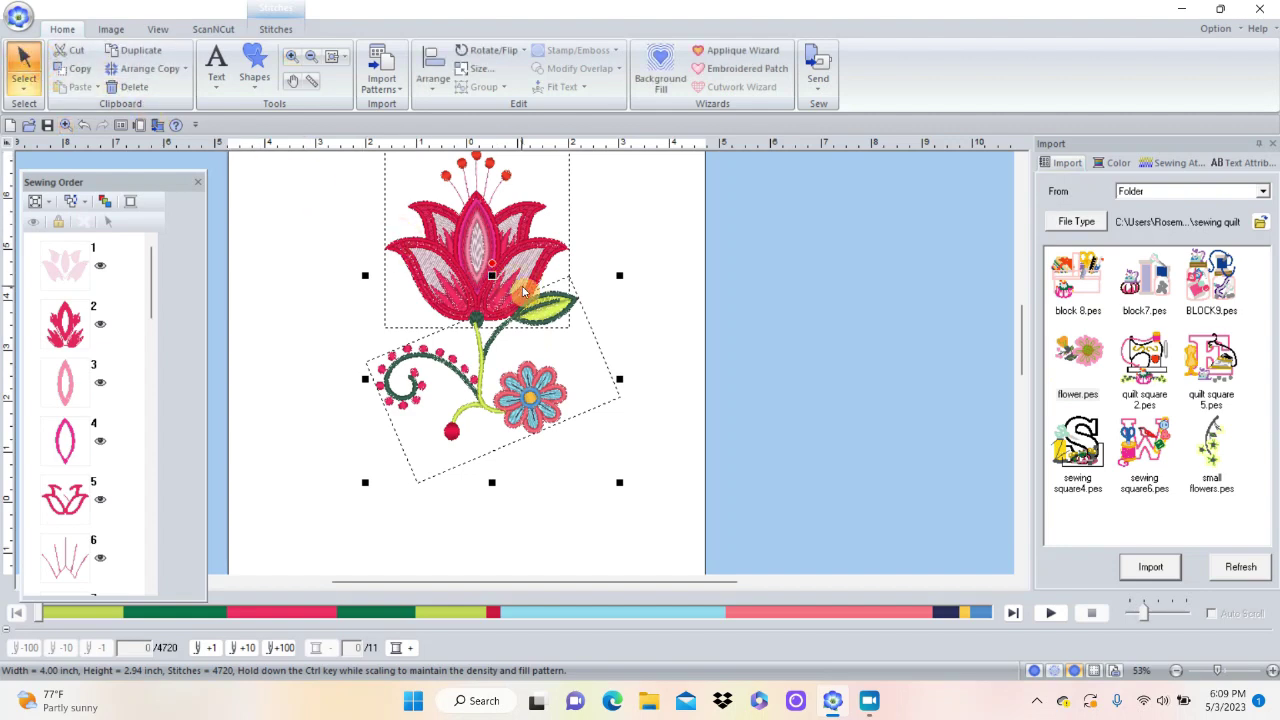
pyautogui.click(517, 273)
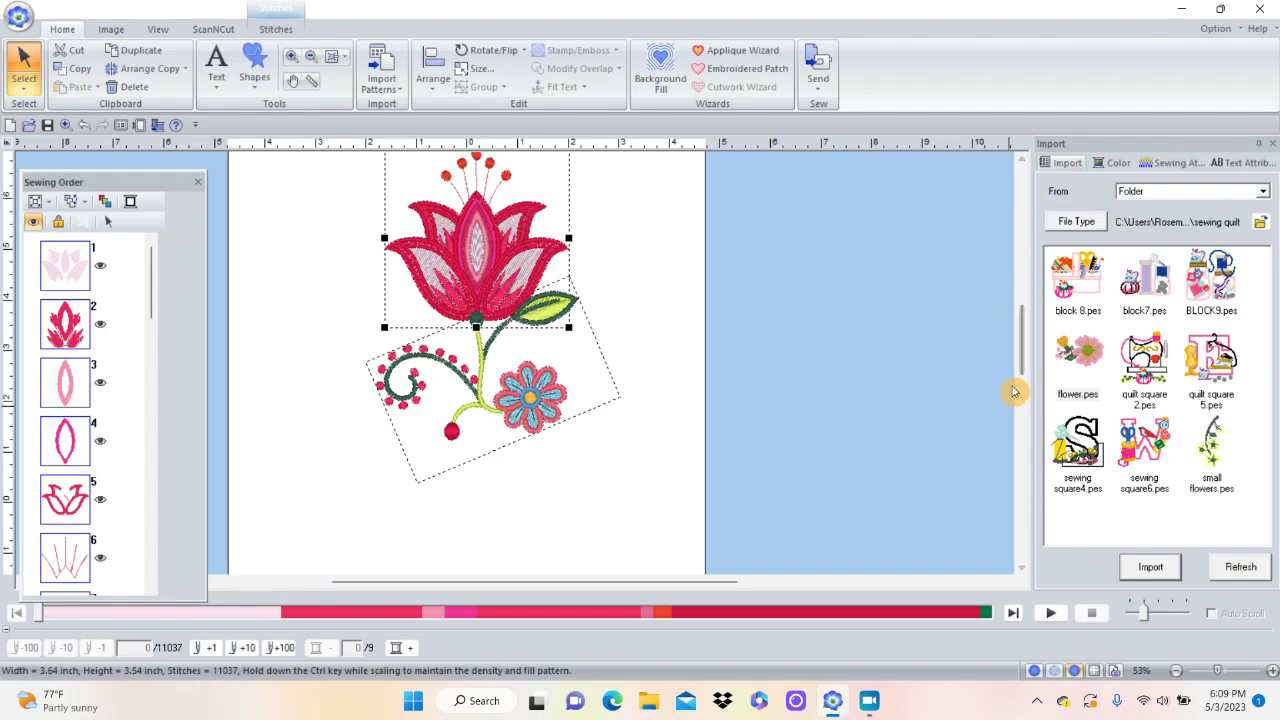
pyautogui.click(1027, 163)
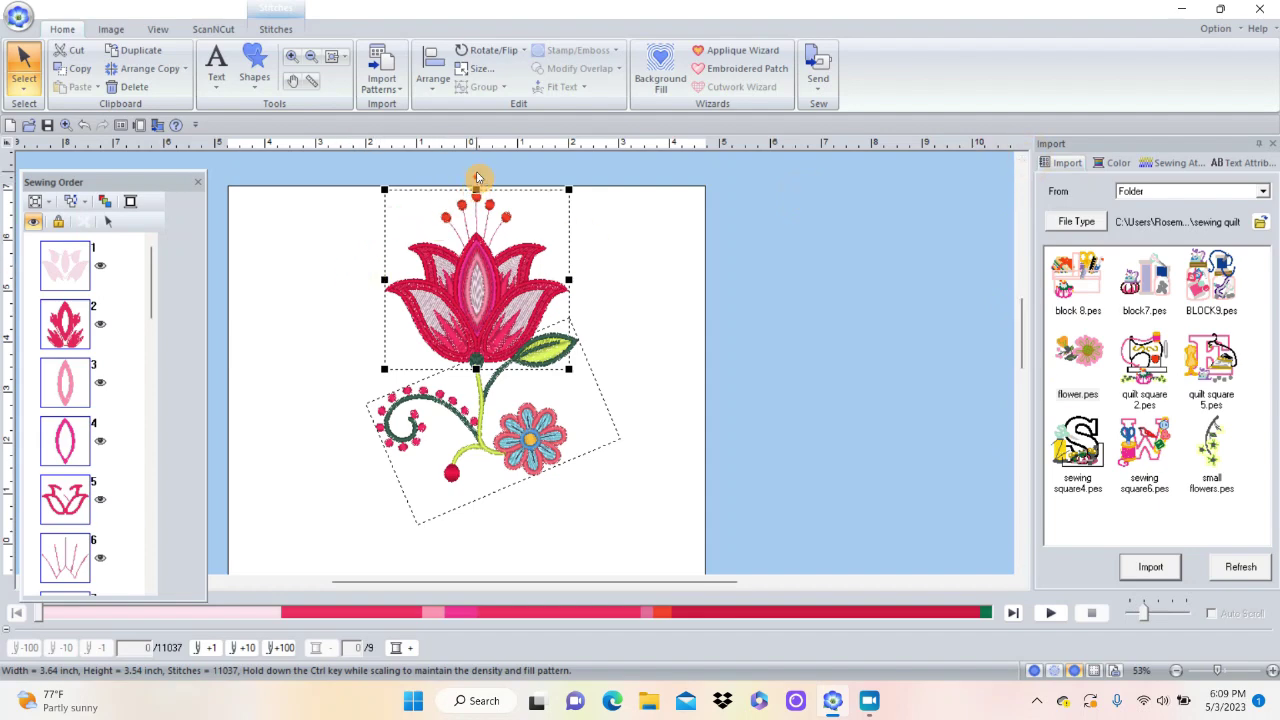
pyautogui.moveTo(472, 178); pyautogui.dragTo(518, 188)
pyautogui.moveTo(481, 307); pyautogui.dragTo(499, 297)
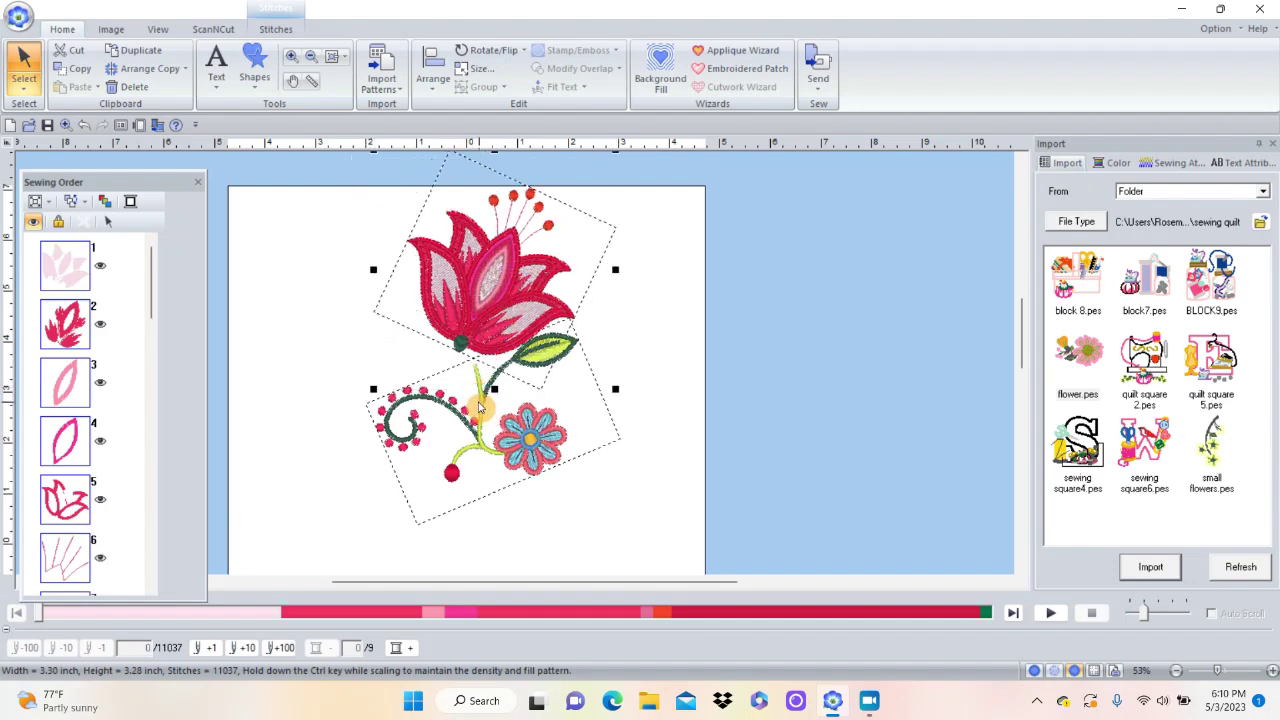
# Shift the spray slightly up and left so its light green stem lines up with the tilted bloom's base.
pyautogui.click(478, 407)
pyautogui.click(476, 405)
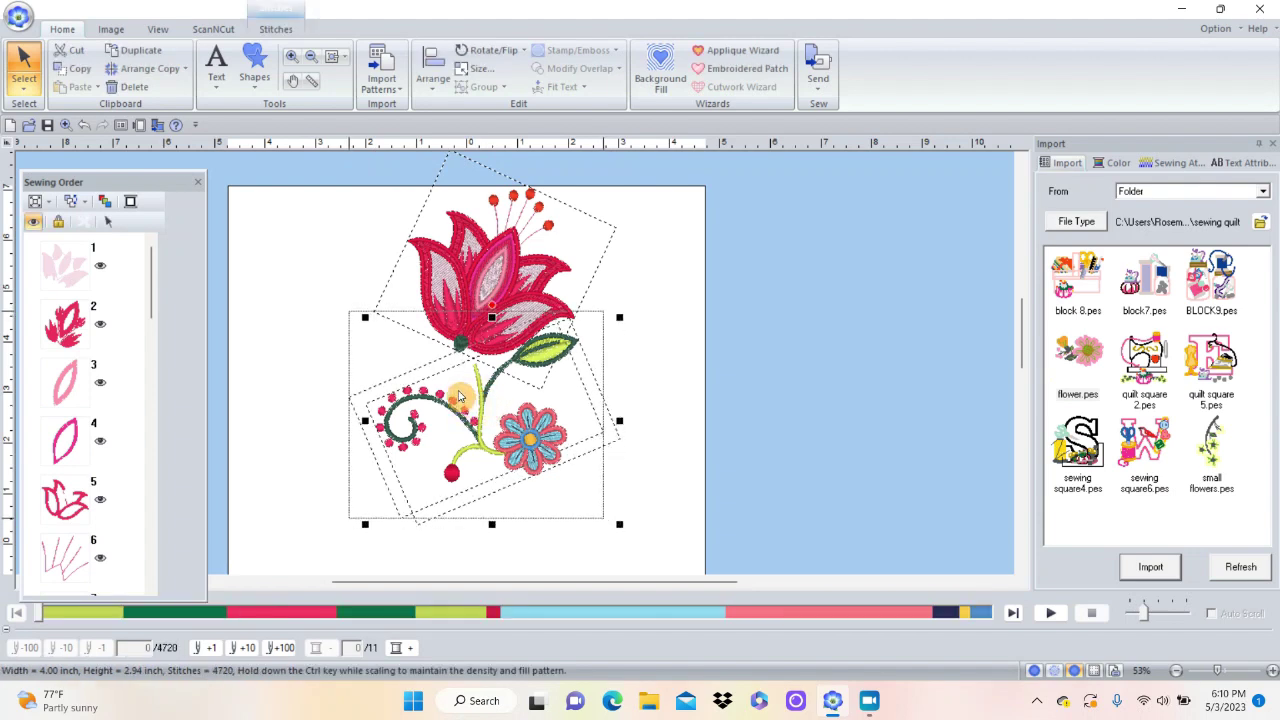
pyautogui.moveTo(462, 402); pyautogui.dragTo(465, 398)
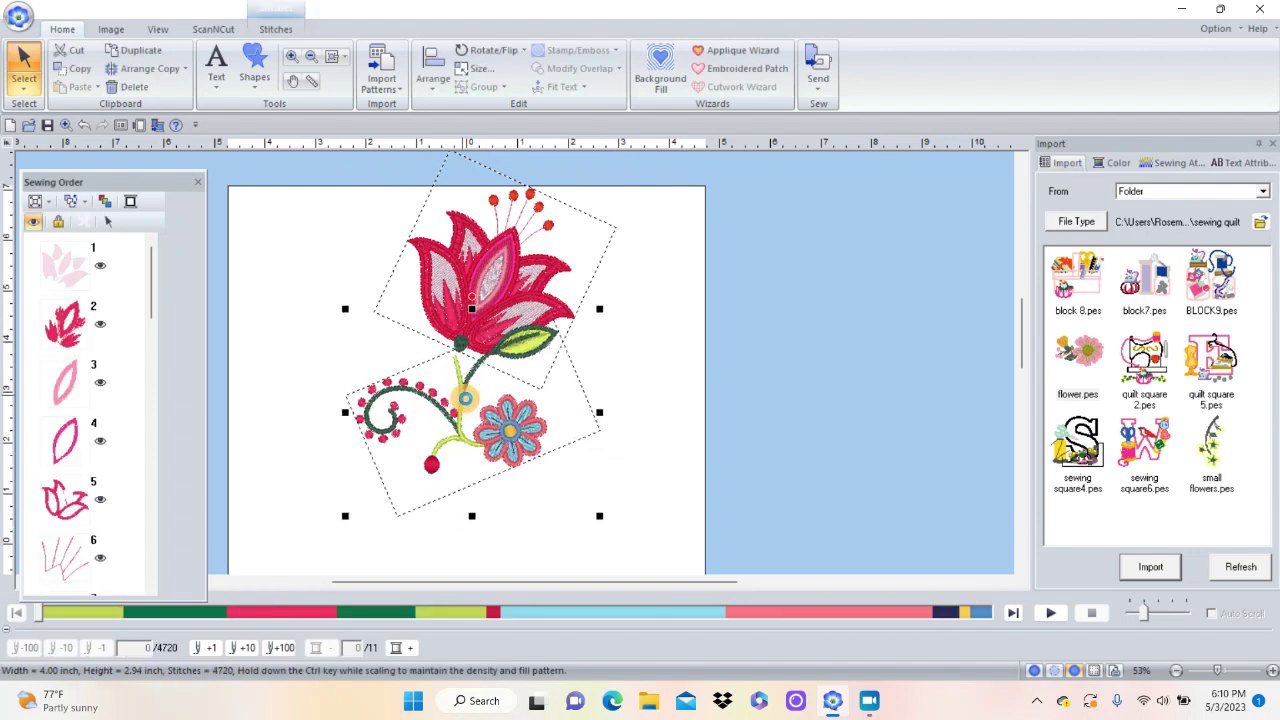
# Raise the spray to the tulip's base, rotate it slightly clockwise and nudge it left so its light green stem meets the base.
pyautogui.moveTo(465, 396); pyautogui.dragTo(466, 390)
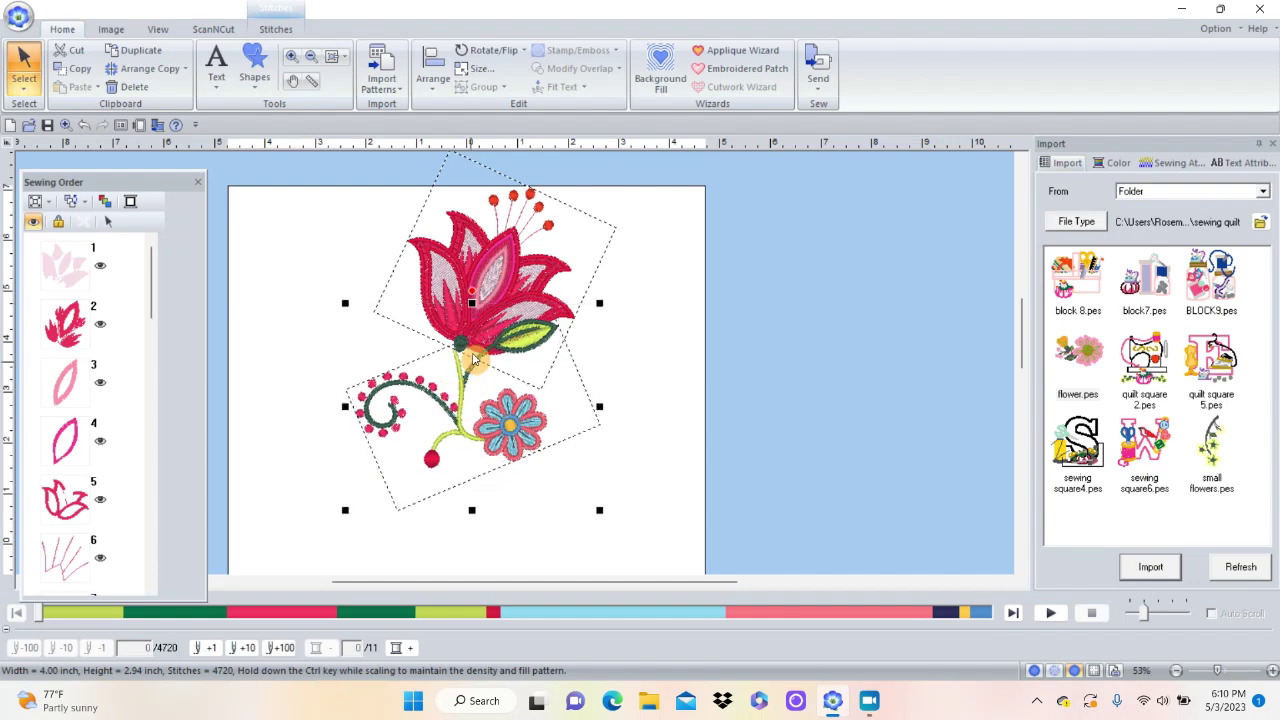
pyautogui.moveTo(466, 290); pyautogui.dragTo(495, 306)
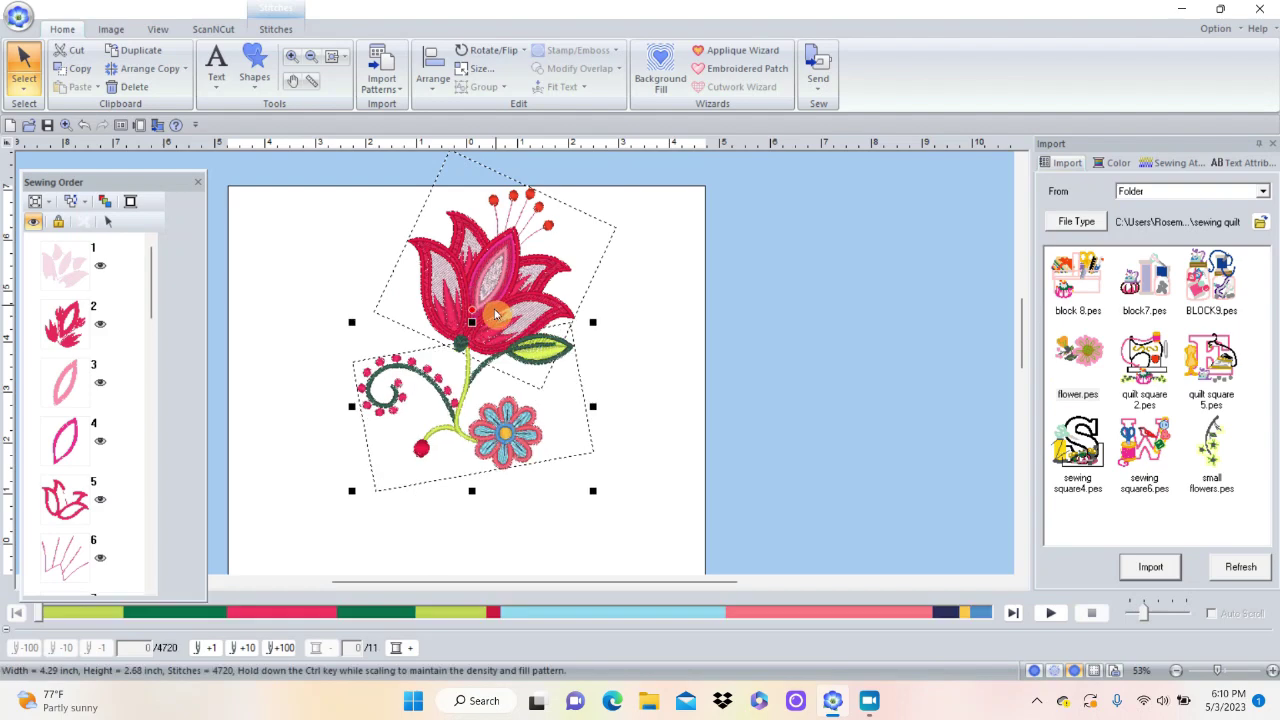
pyautogui.moveTo(458, 388); pyautogui.dragTo(455, 393)
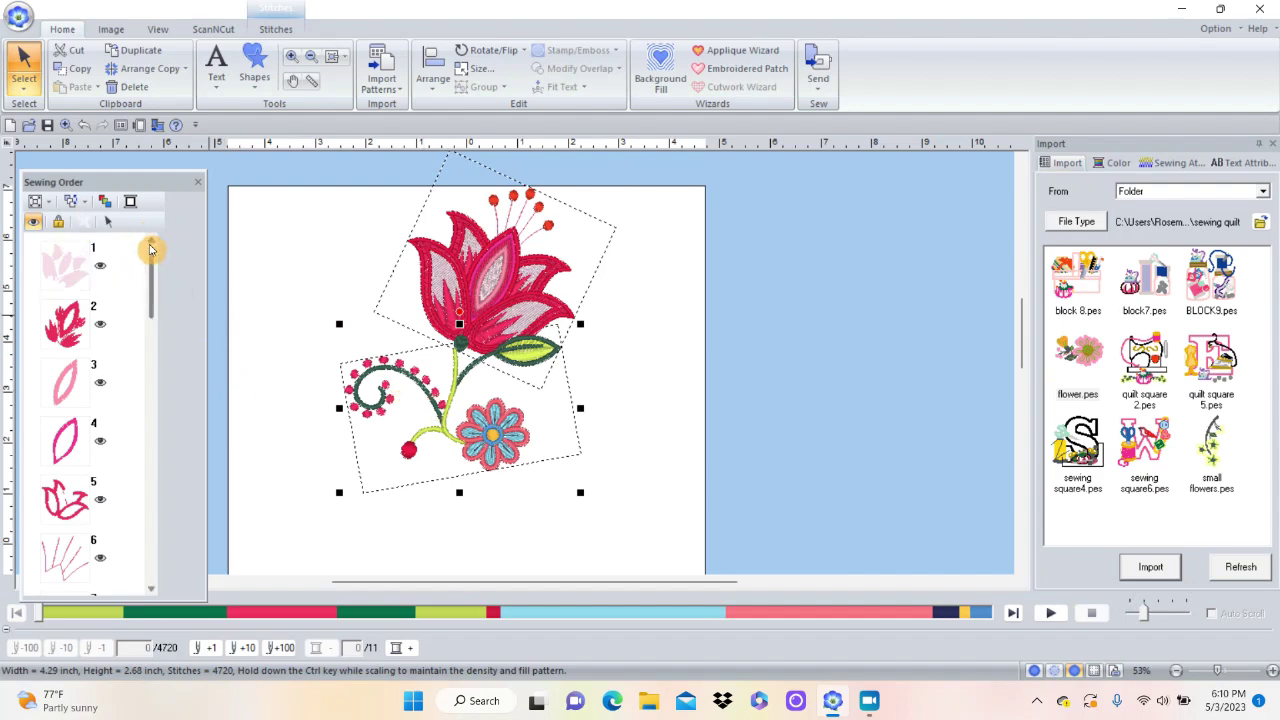
# Recolor the light green leaf fill beside the tulip with TEAL GREEN 534 from the BROTHER EMBROIDERY thread chart.
pyautogui.moveTo(154, 258); pyautogui.dragTo(149, 354)
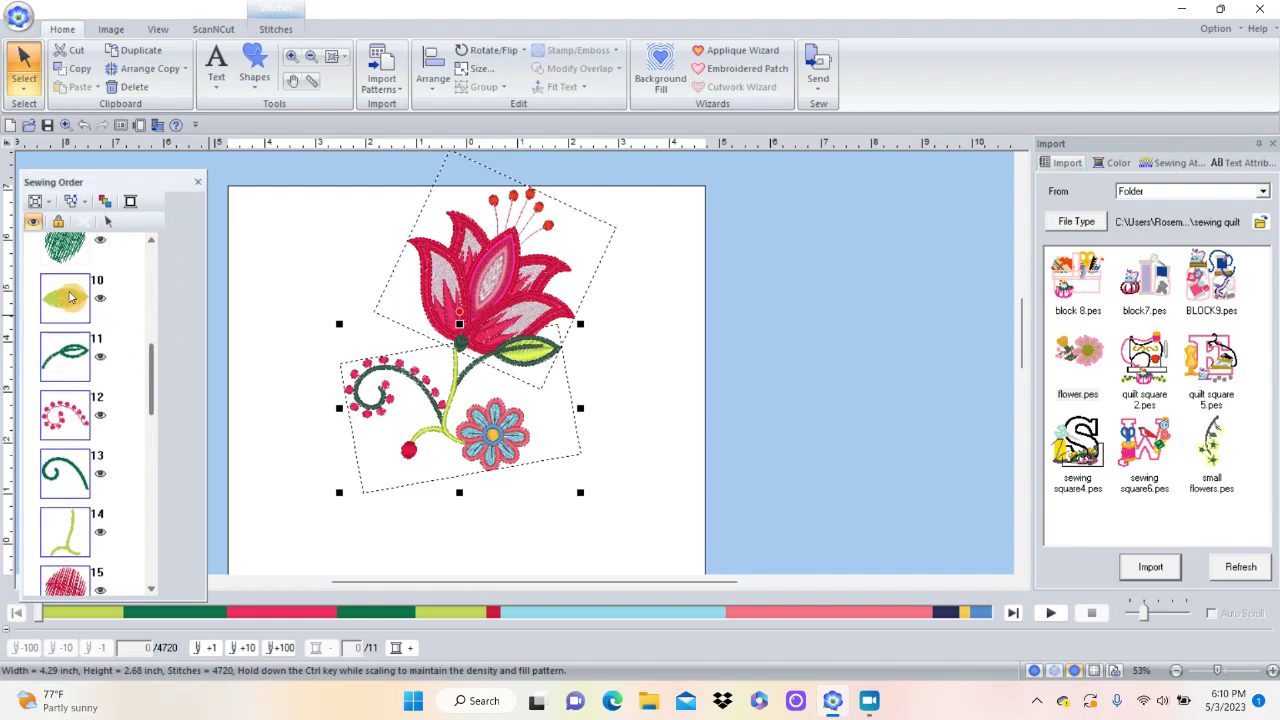
pyautogui.click(127, 286)
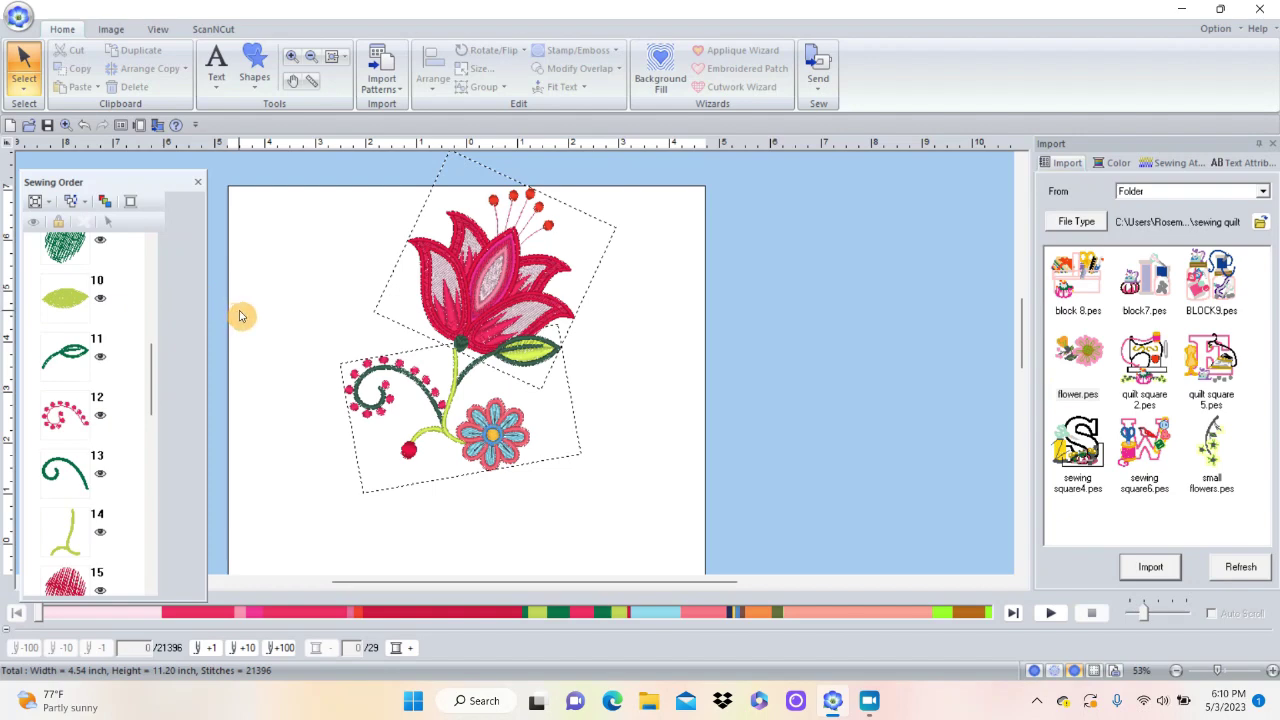
pyautogui.click(71, 298)
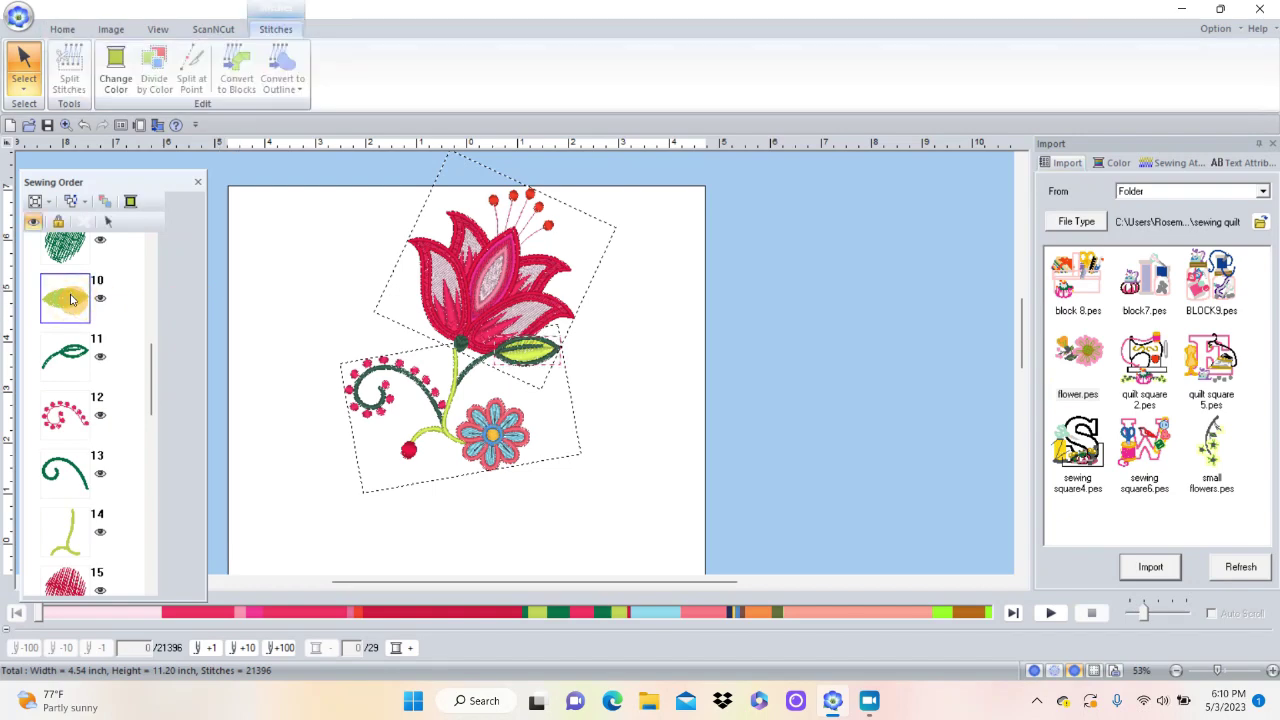
pyautogui.click(115, 70)
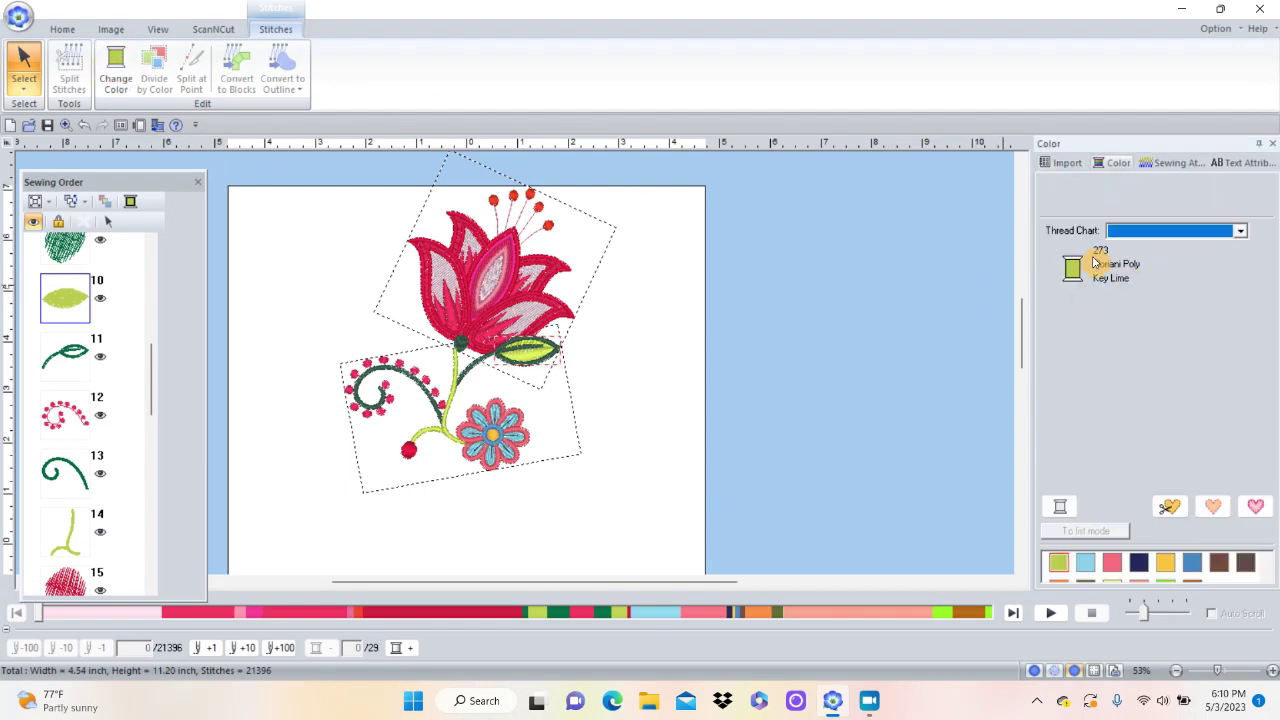
pyautogui.click(1241, 232)
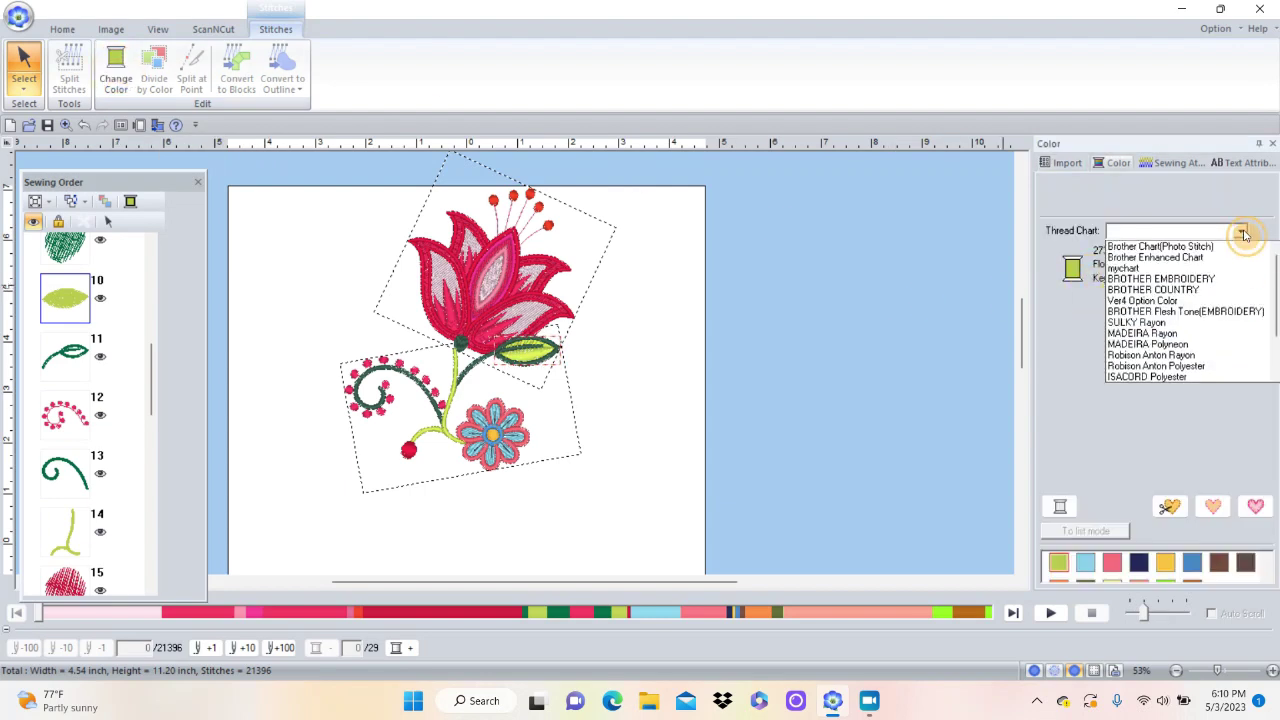
pyautogui.click(1187, 279)
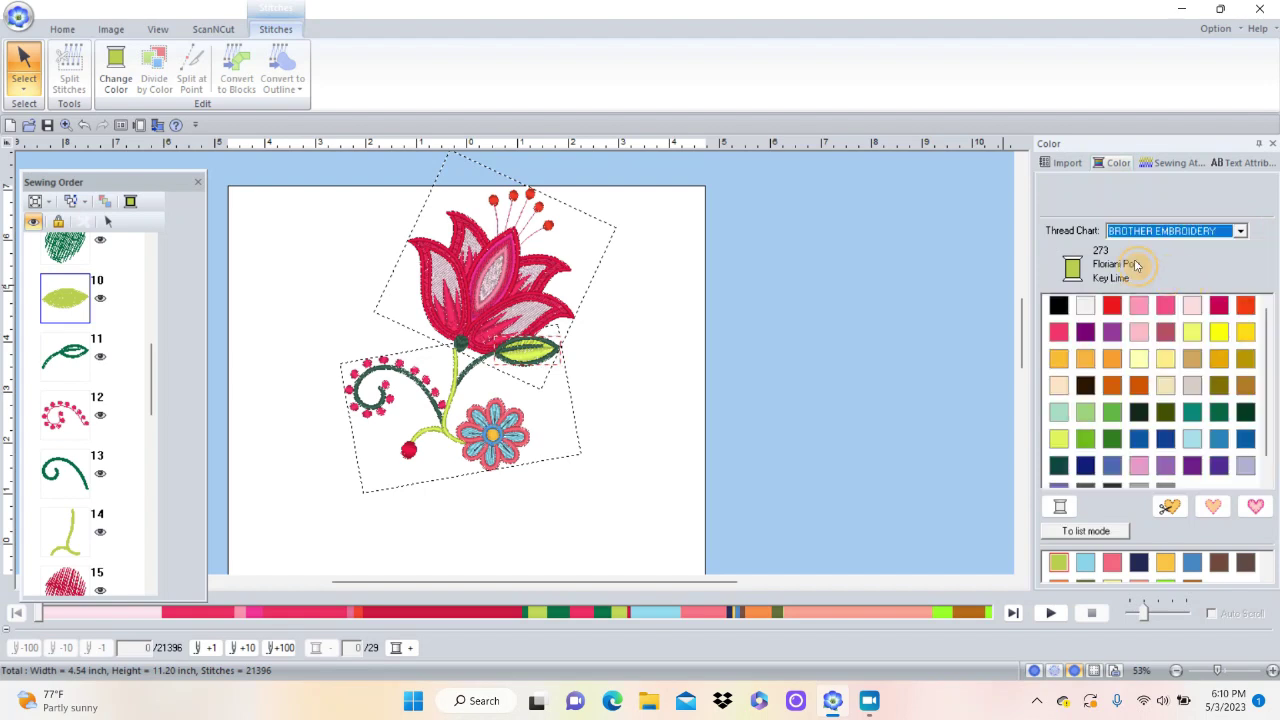
pyautogui.click(1194, 413)
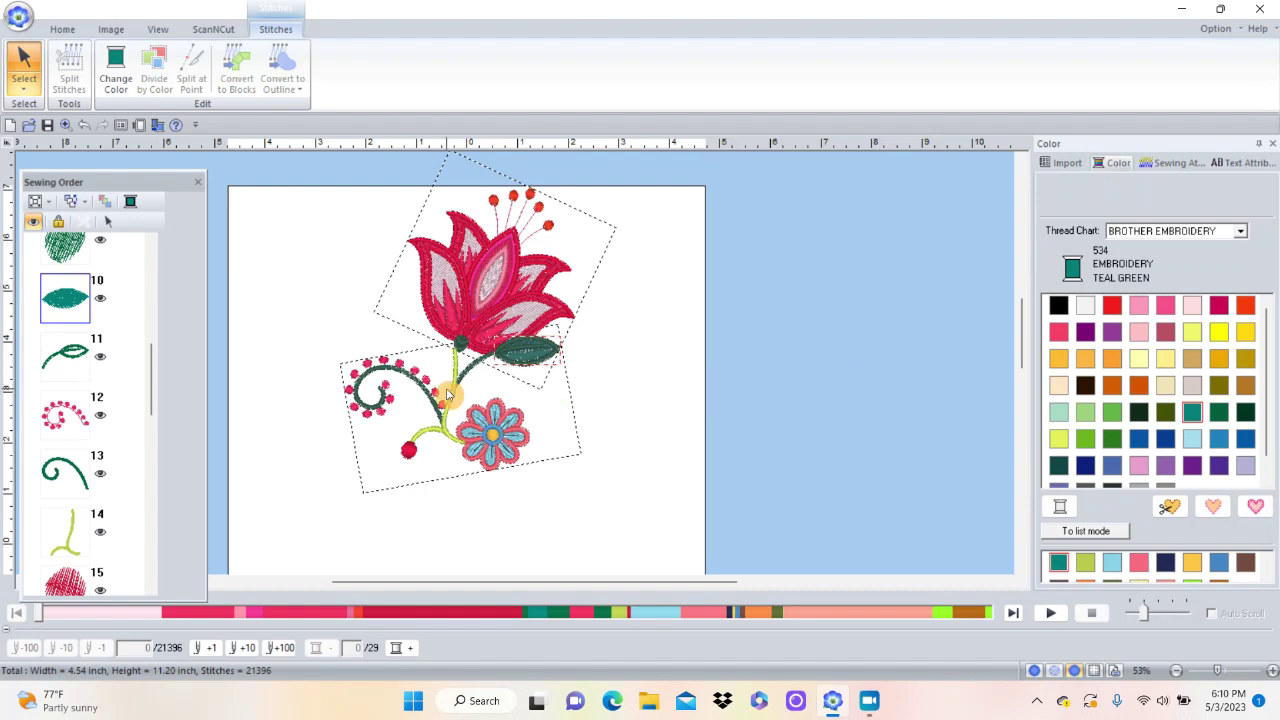
# Recolor the light green branching stem of the spray with the same TEAL GREEN 534, using the BROTHER EMBROIDERY thread chart.
pyautogui.click(65, 528)
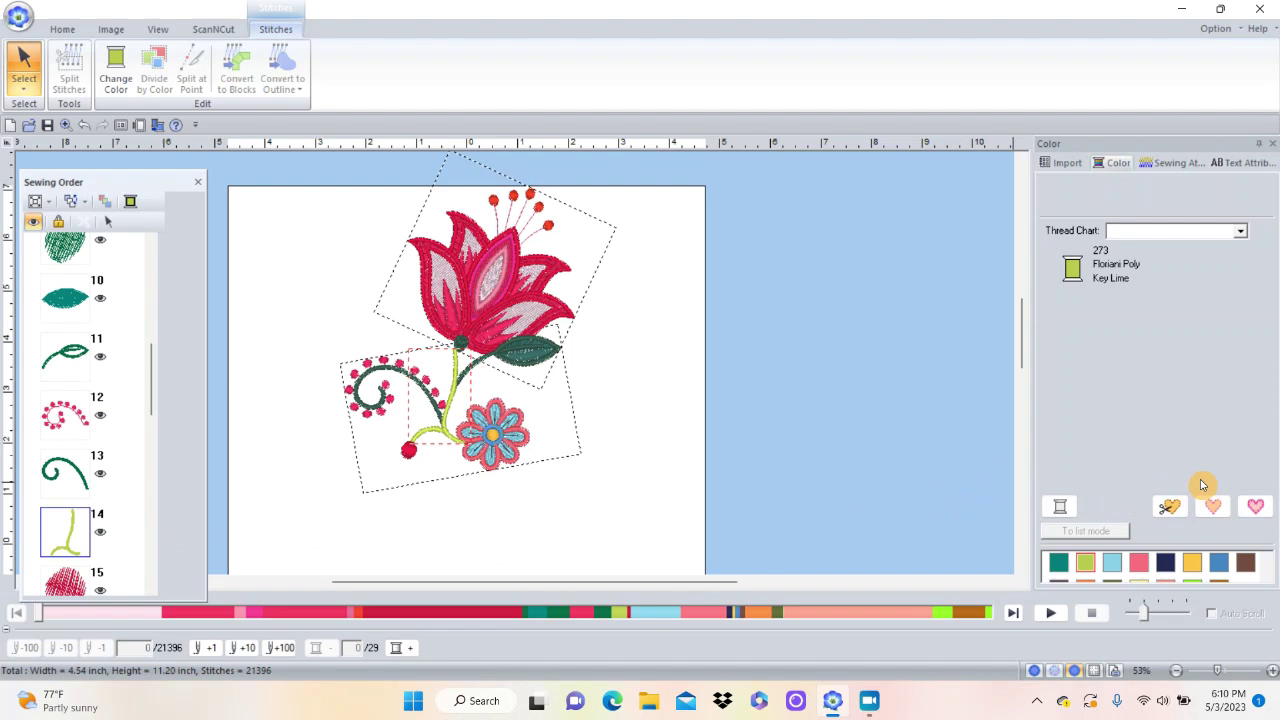
pyautogui.click(1241, 233)
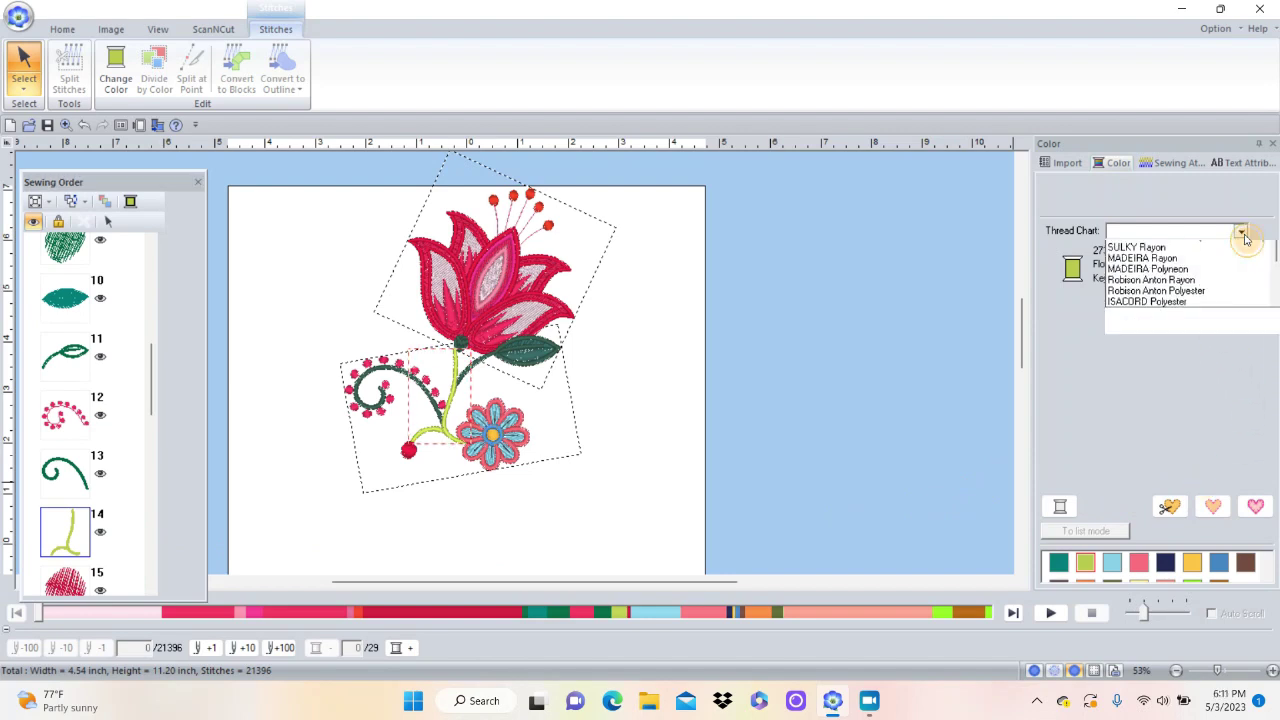
pyautogui.click(1190, 280)
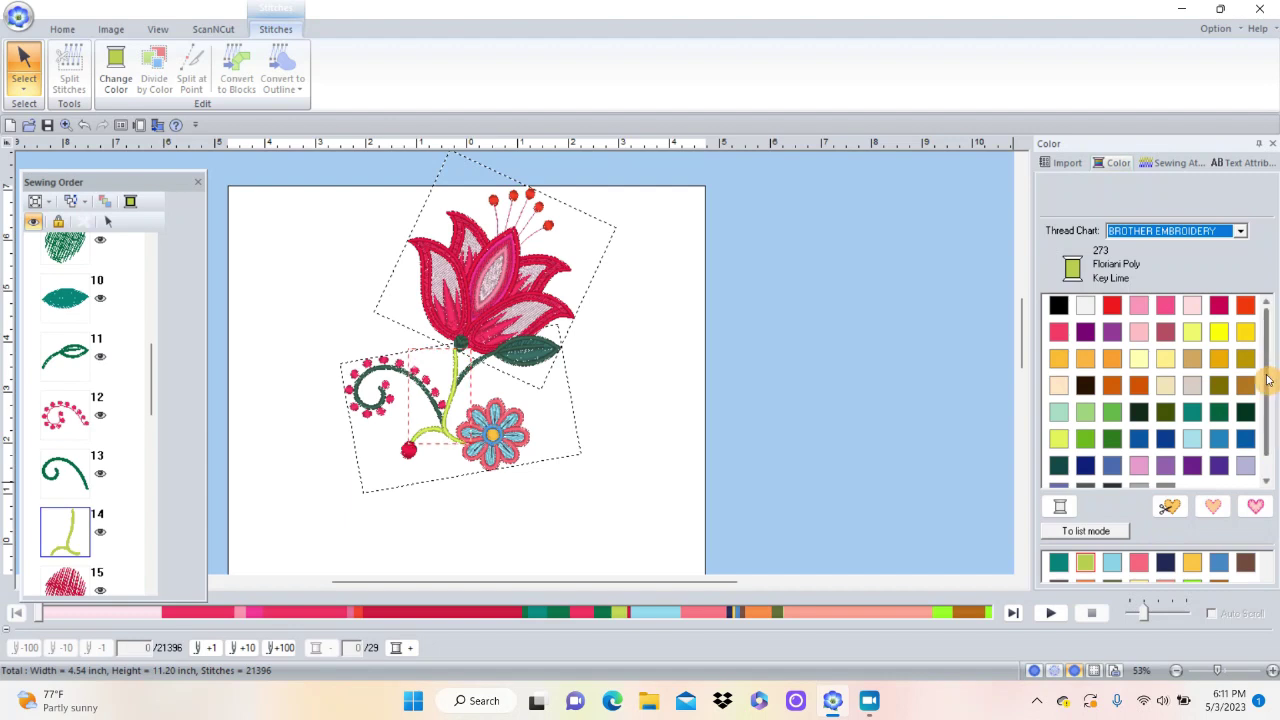
pyautogui.scroll(-1, 1267, 379)
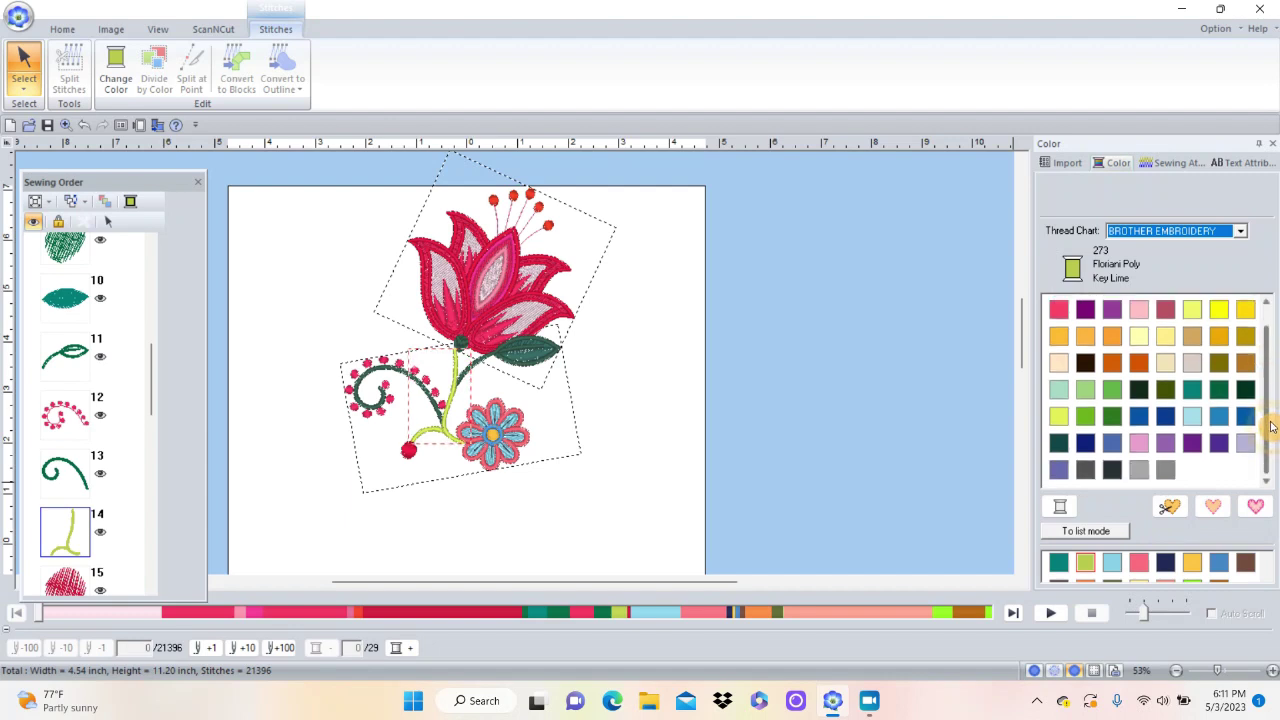
pyautogui.click(1060, 566)
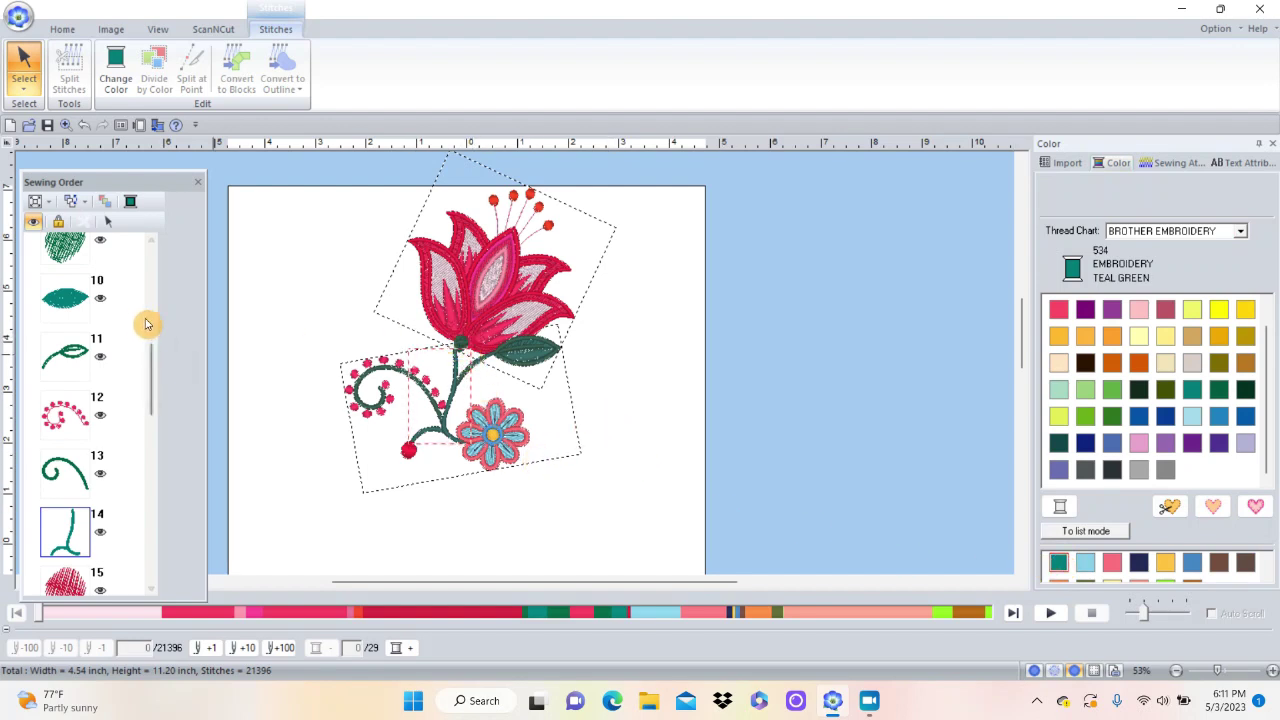
# Recolor the small green base under the tulip bloom with MOSS GREEN 515 from the BROTHER EMBROIDERY thread chart.
pyautogui.moveTo(154, 377); pyautogui.dragTo(160, 336)
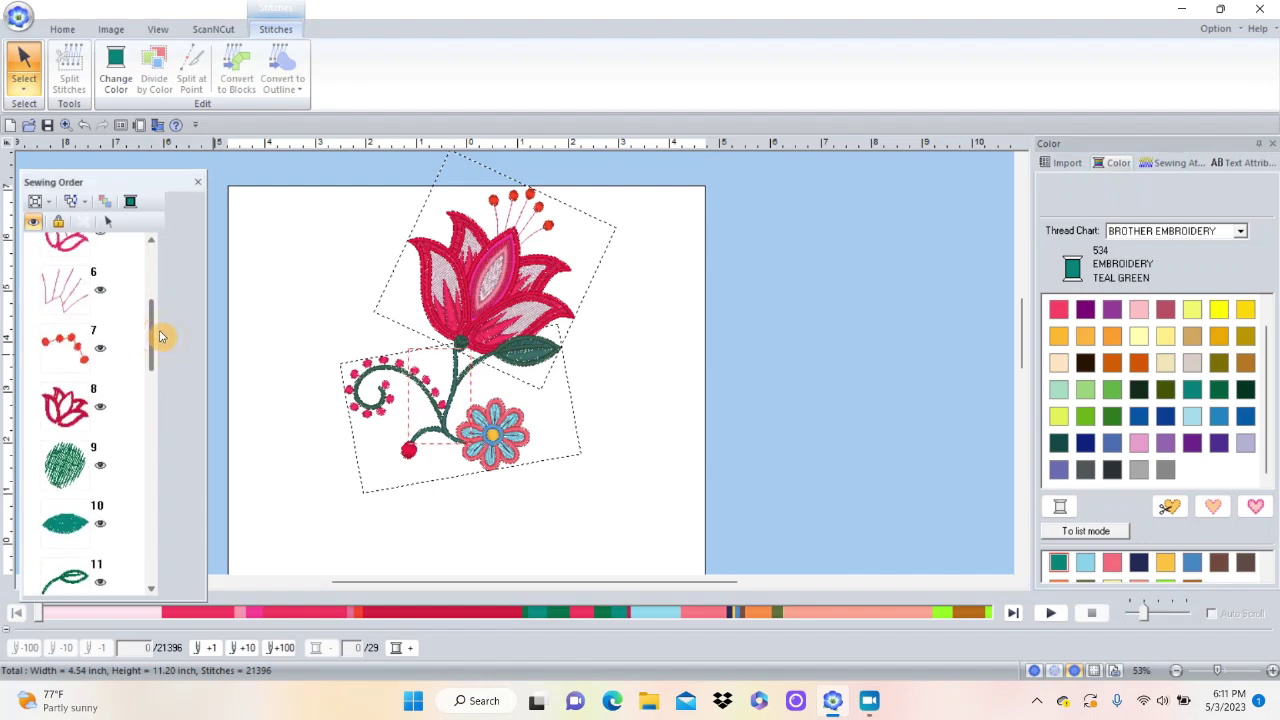
pyautogui.click(65, 463)
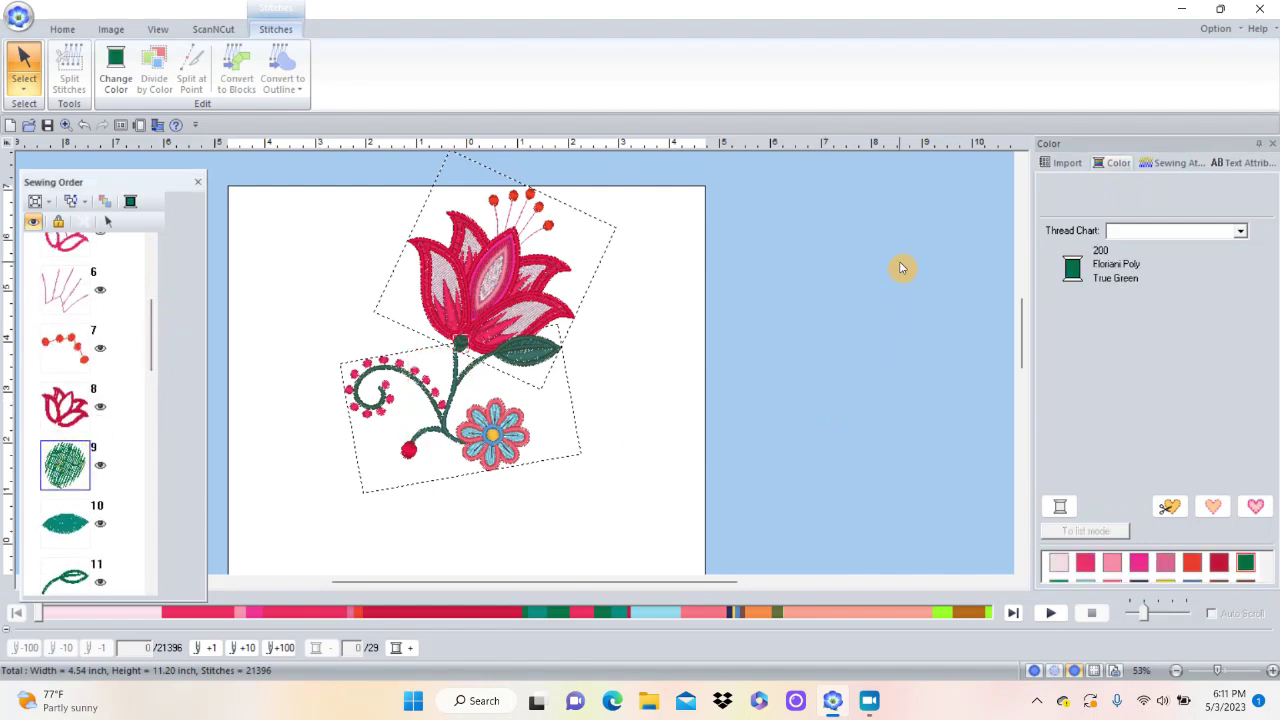
pyautogui.click(1240, 230)
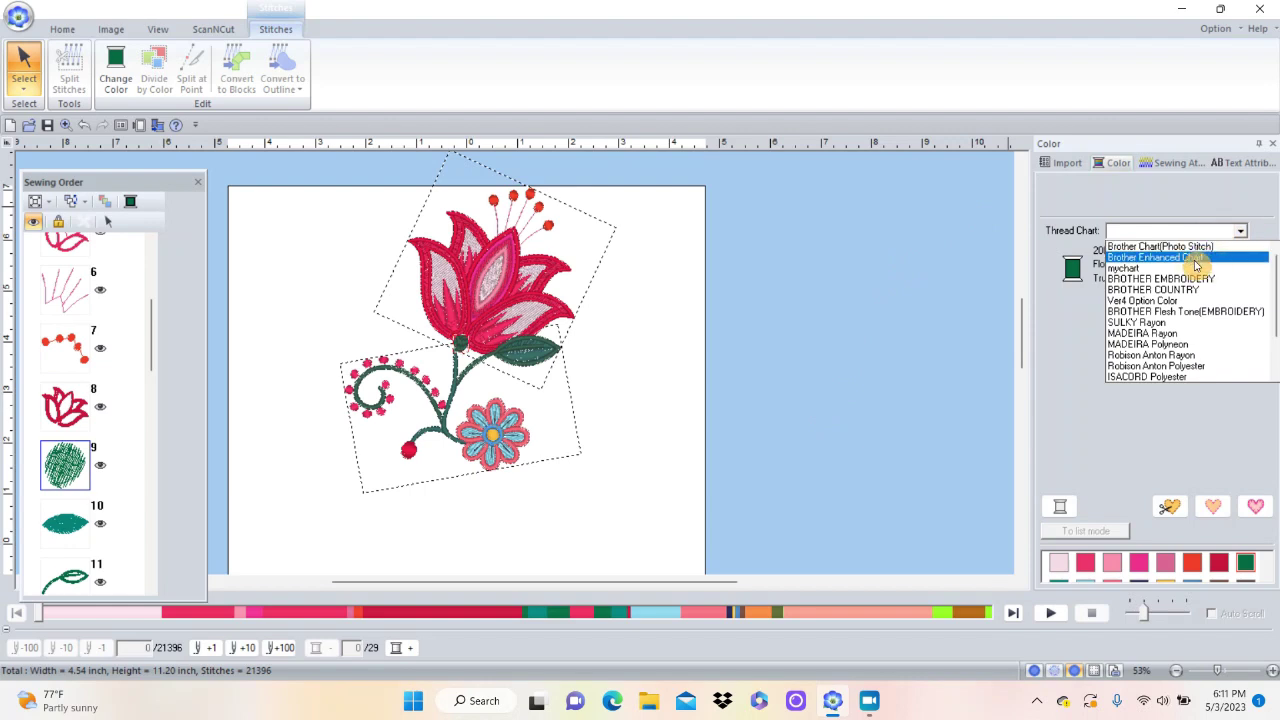
pyautogui.click(1188, 279)
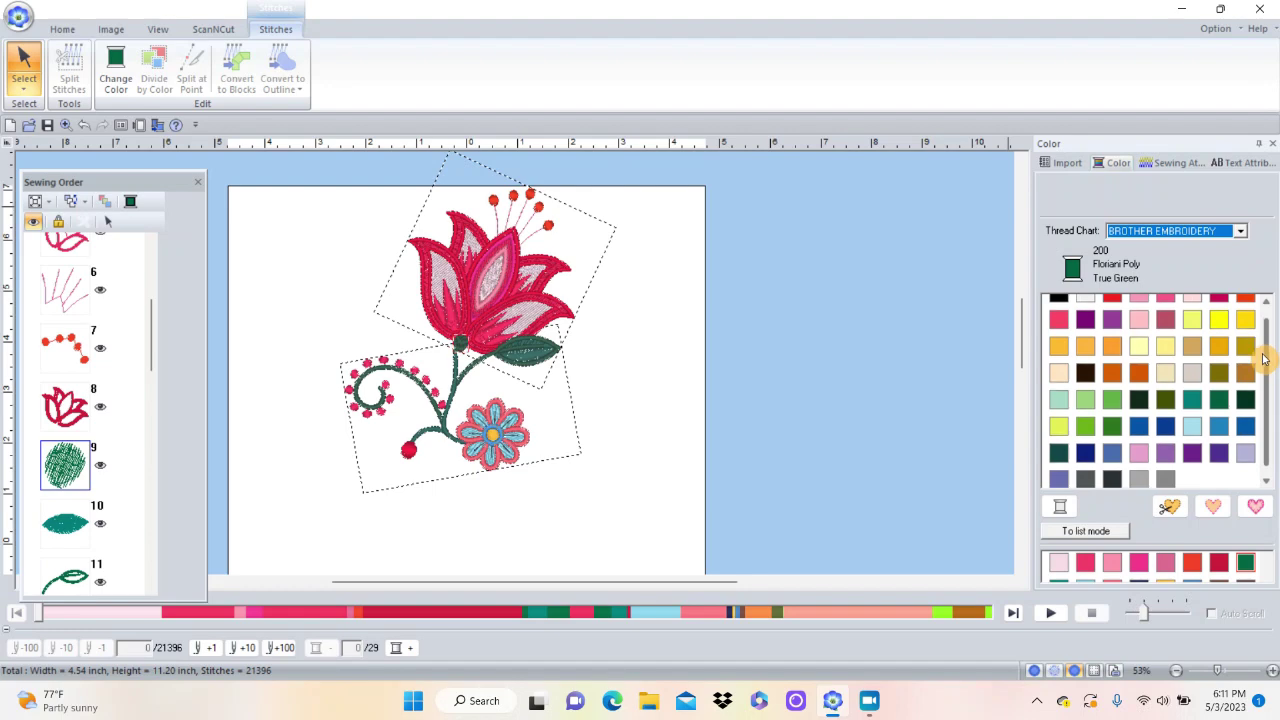
pyautogui.click(1111, 420)
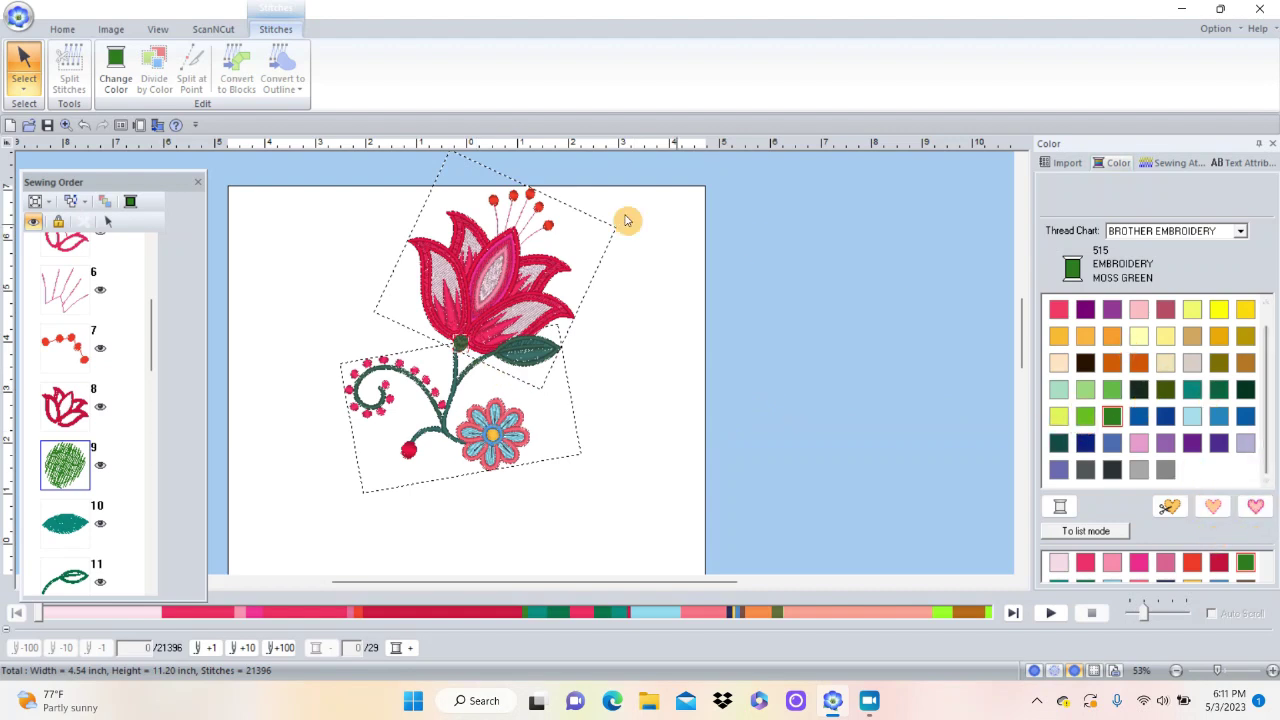
# Show the BROTHER EMBROIDERY chart as a list and compare the thread codes of the tulip's base and the leaf fill.
pyautogui.click(75, 468)
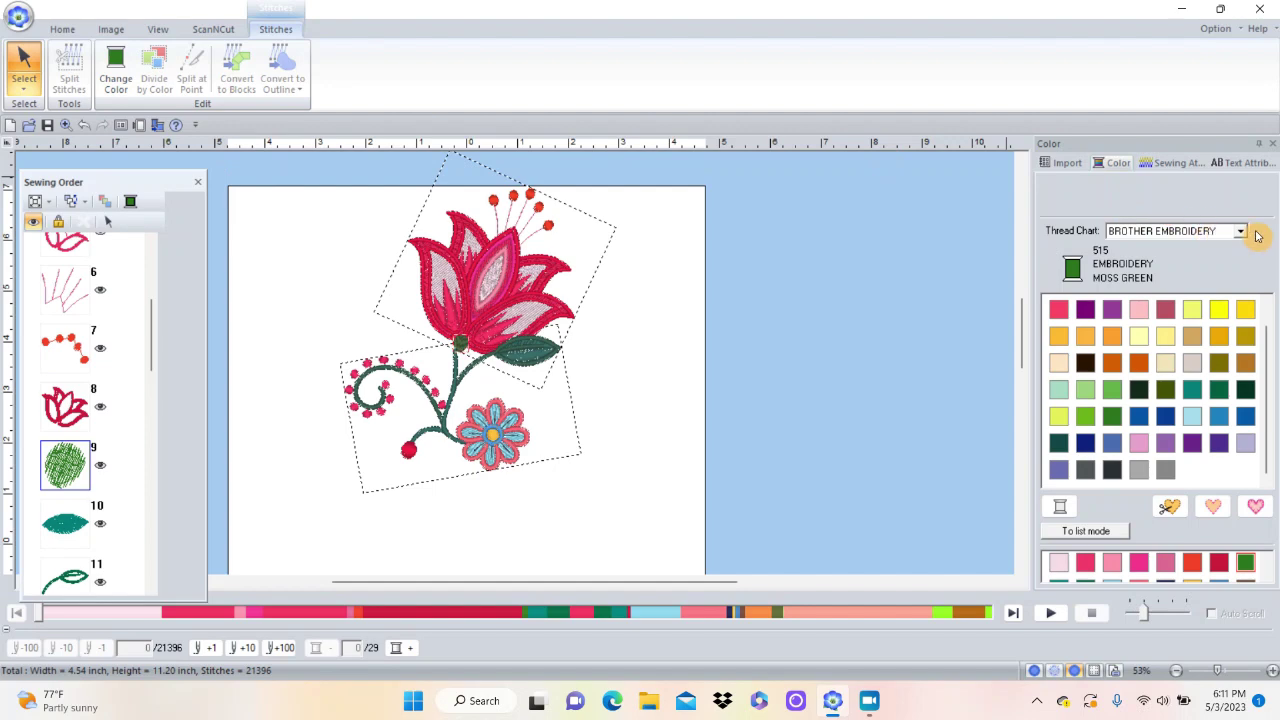
pyautogui.click(1095, 531)
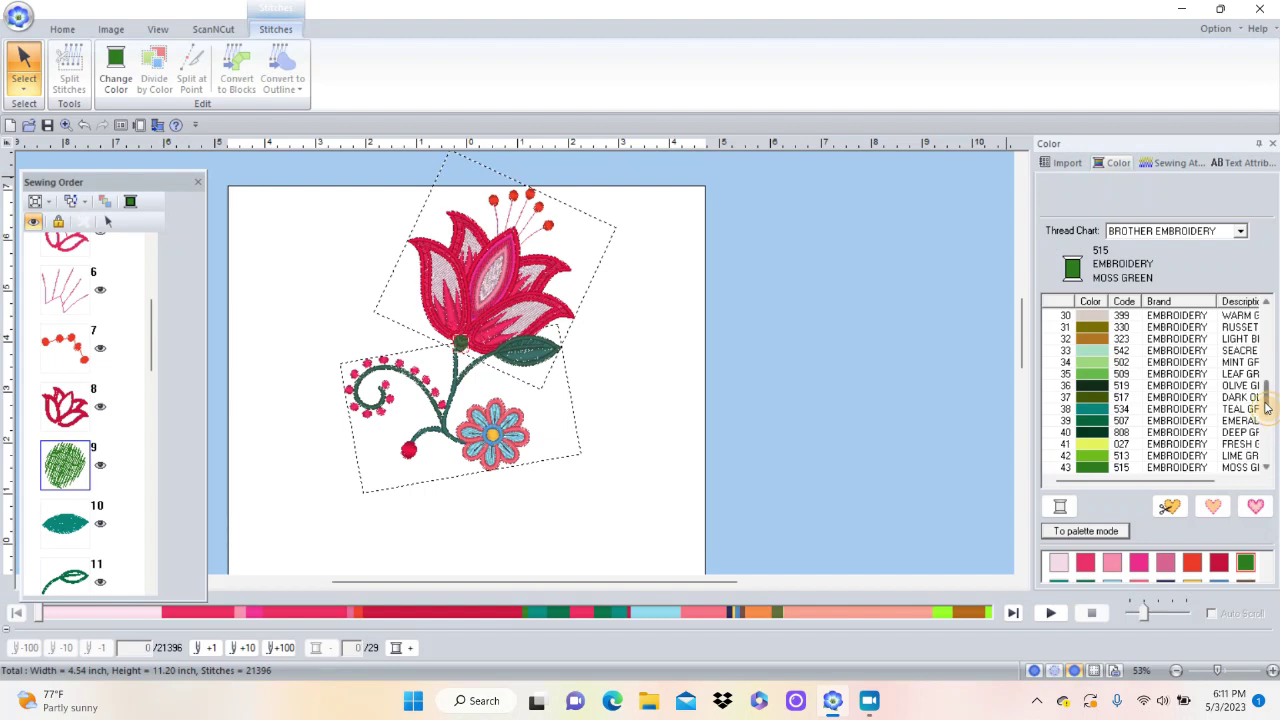
pyautogui.scroll(-4, 1266, 405)
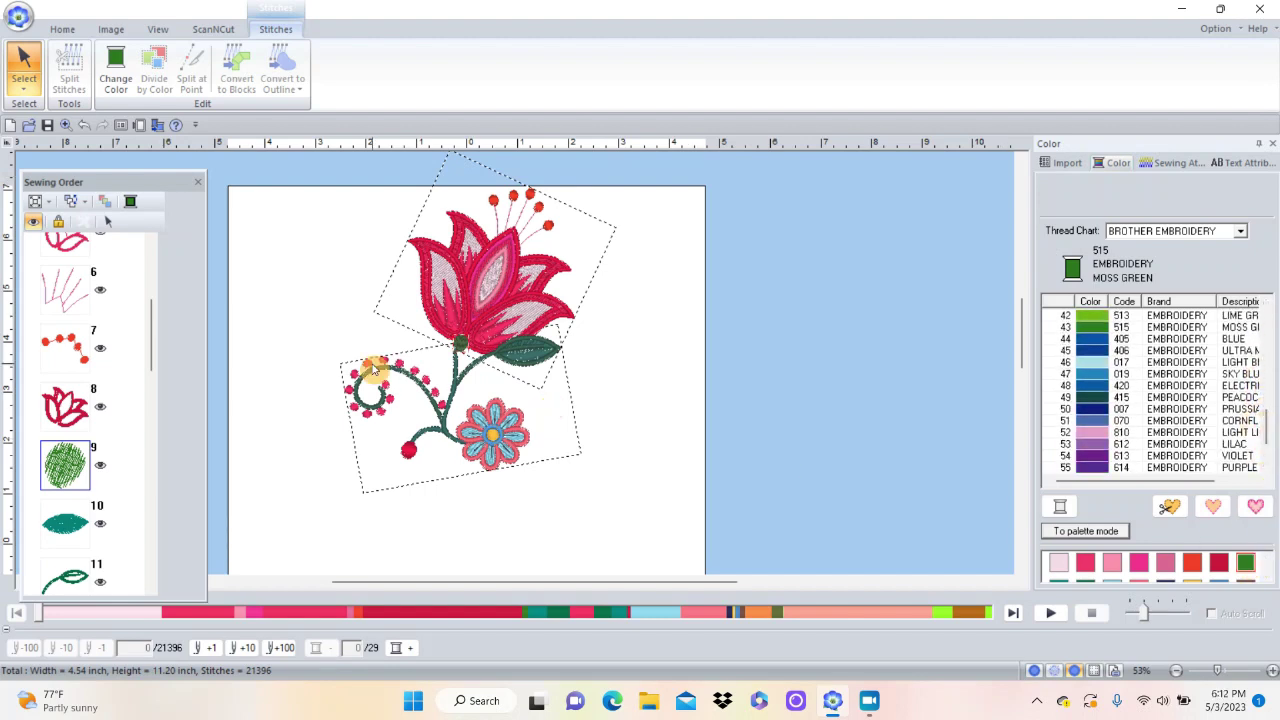
pyautogui.click(64, 518)
pyautogui.click(64, 522)
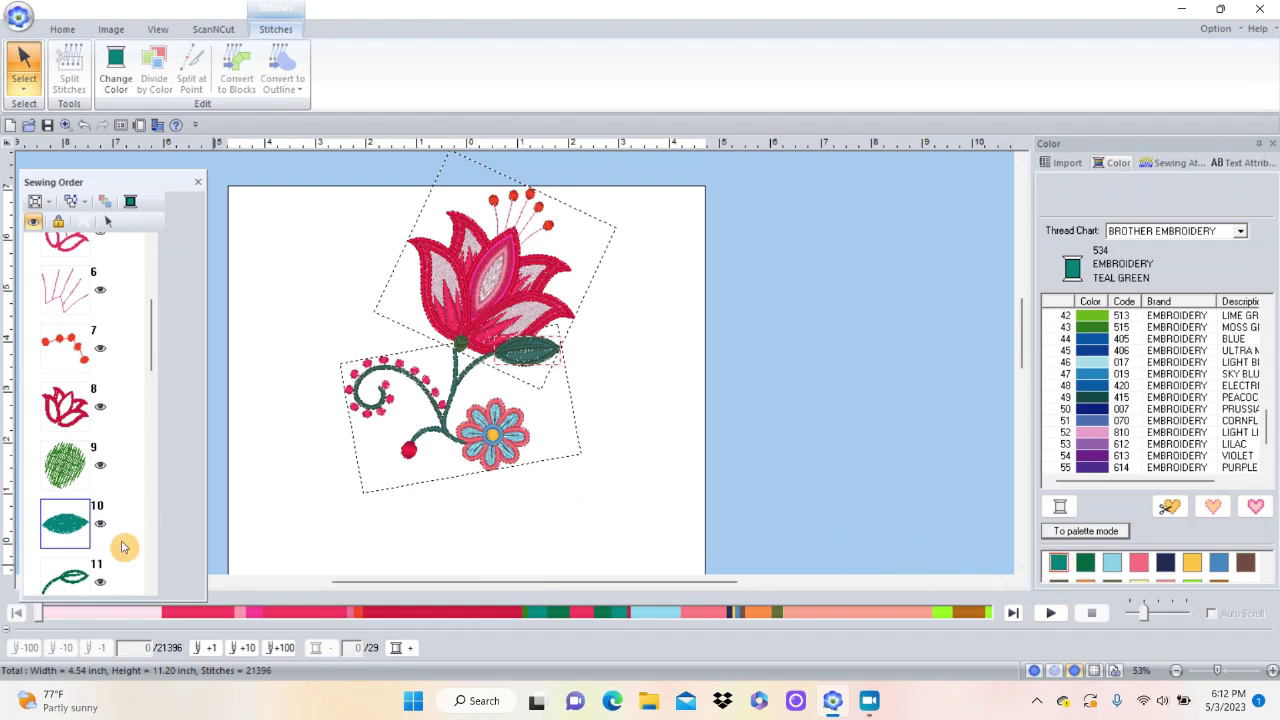
pyautogui.click(60, 467)
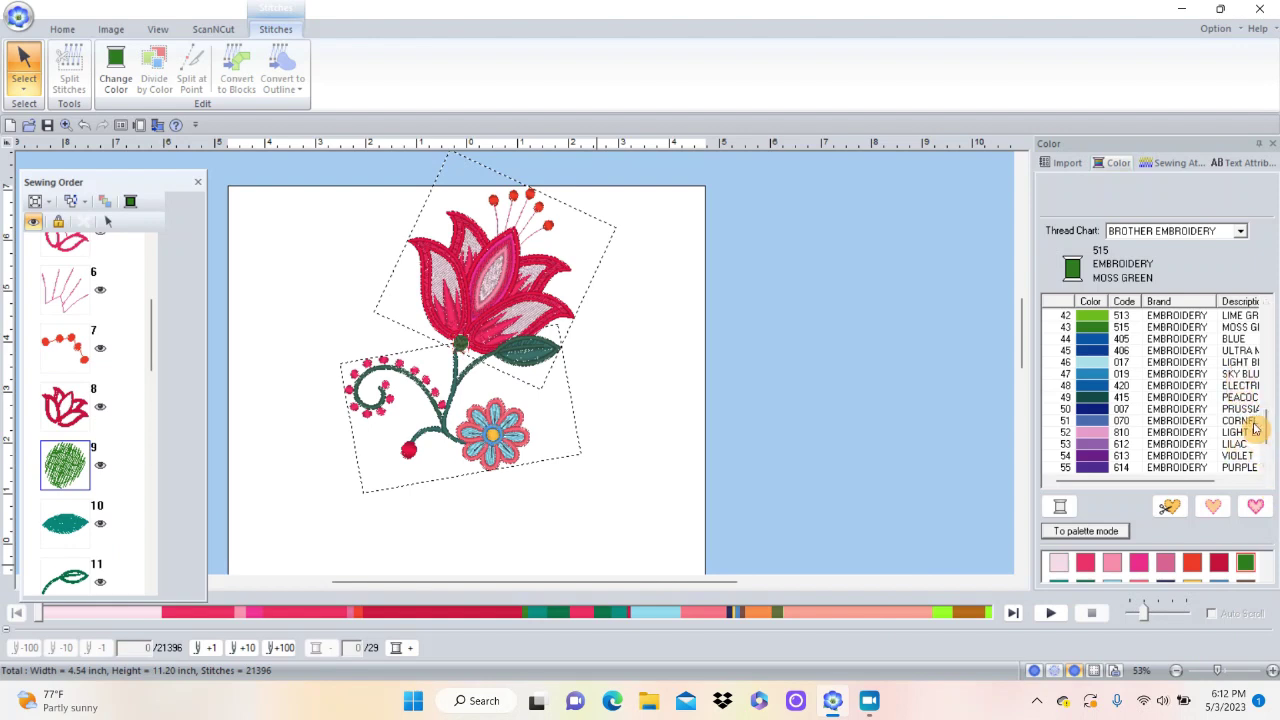
pyautogui.click(105, 520)
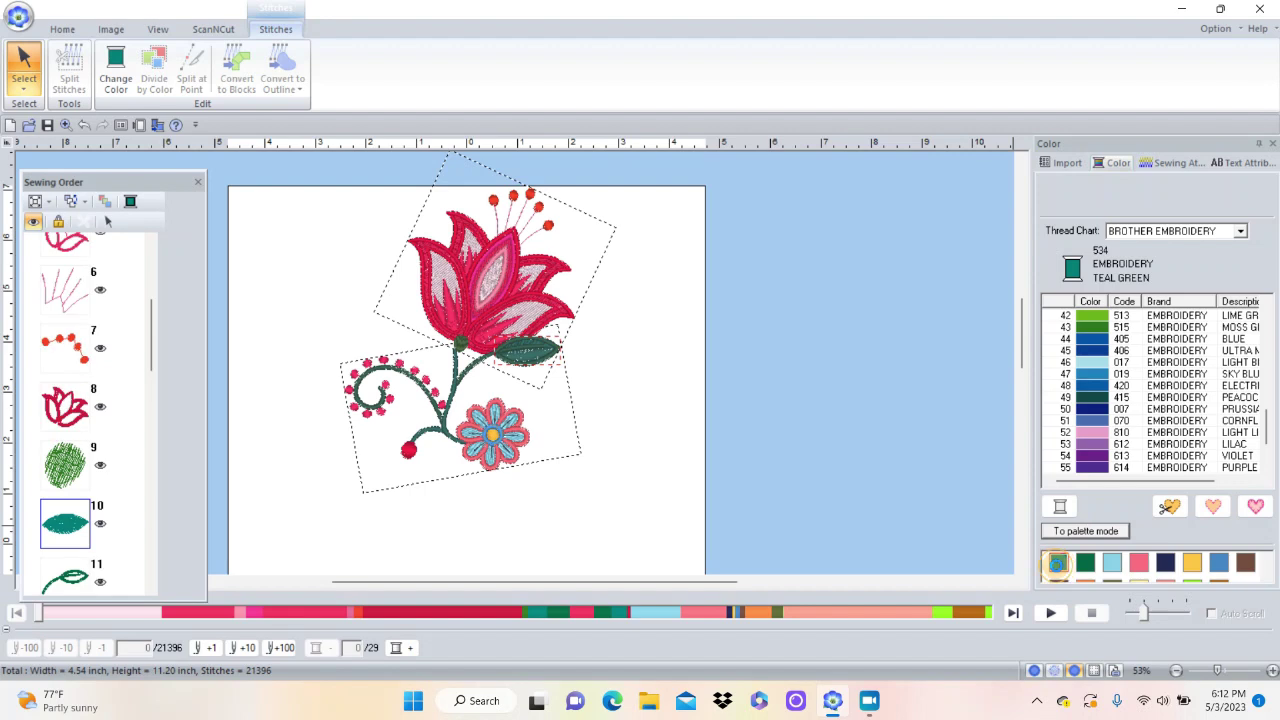
pyautogui.click(1057, 570)
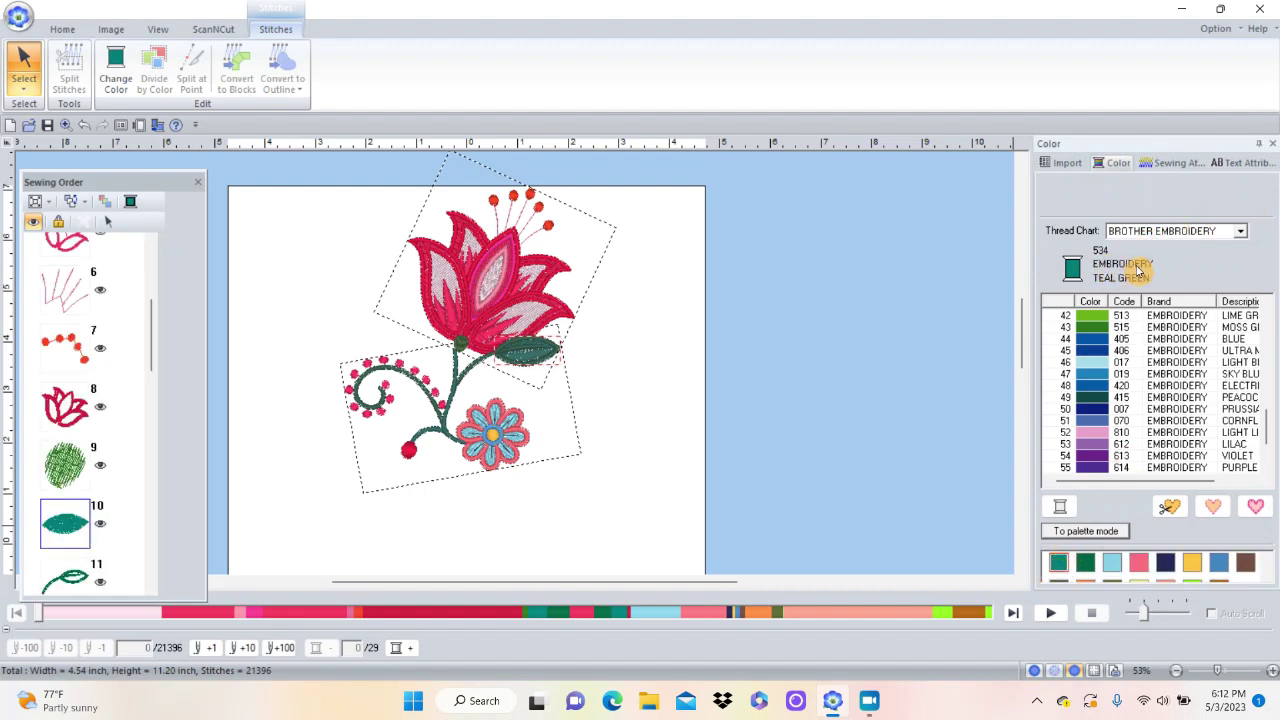
pyautogui.click(1243, 231)
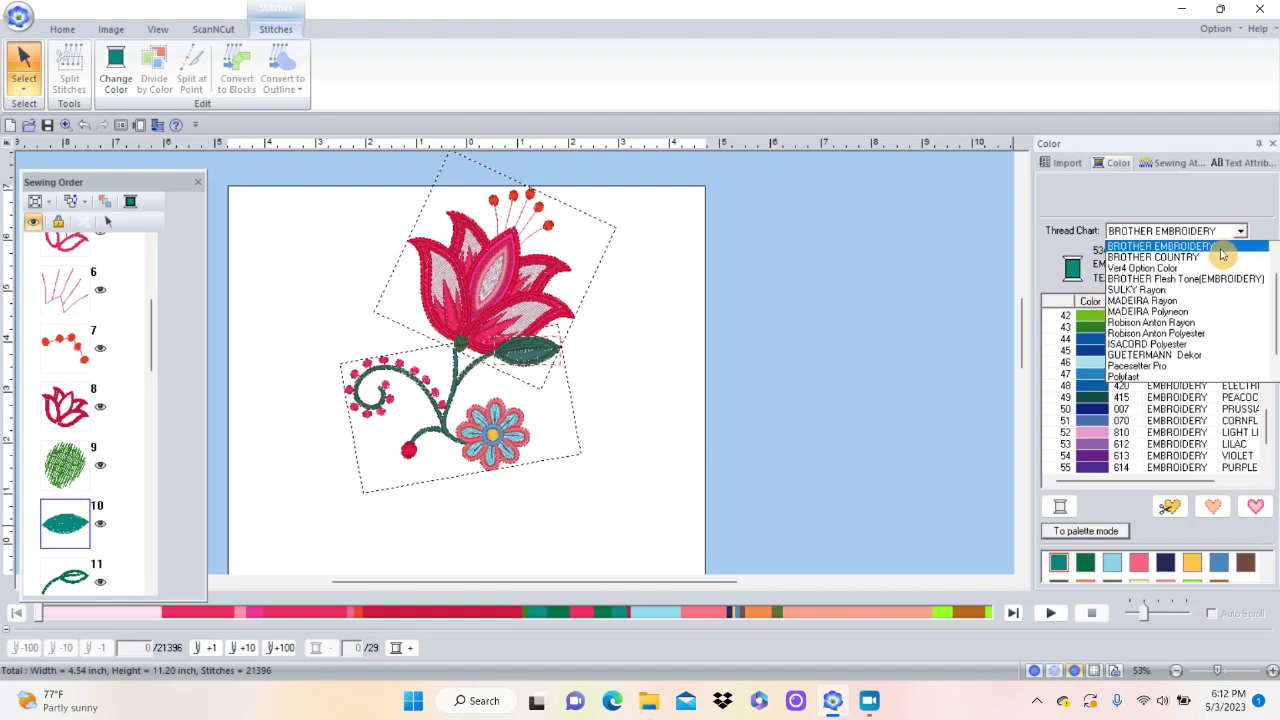
pyautogui.click(1220, 248)
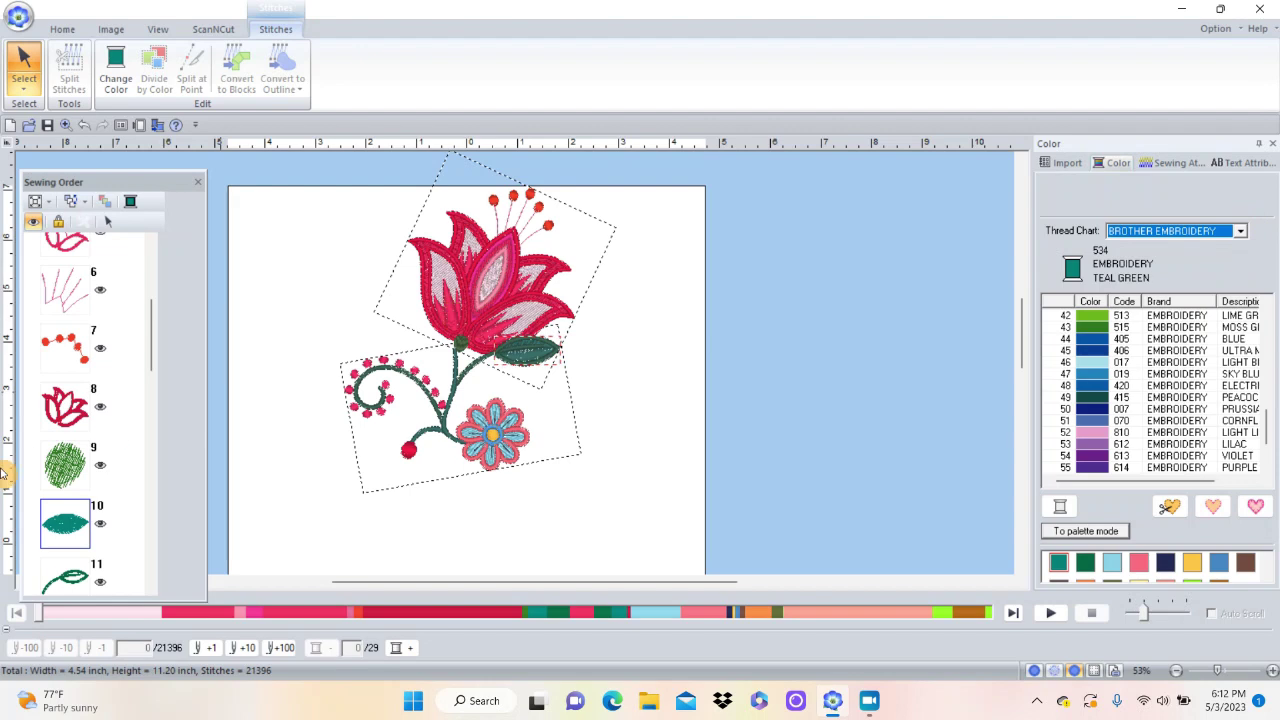
# Recolor the tulip's base with the TEAL GREEN 534 already used in the design, and inspect its combined sewing order entry with the leaf.
pyautogui.click(88, 475)
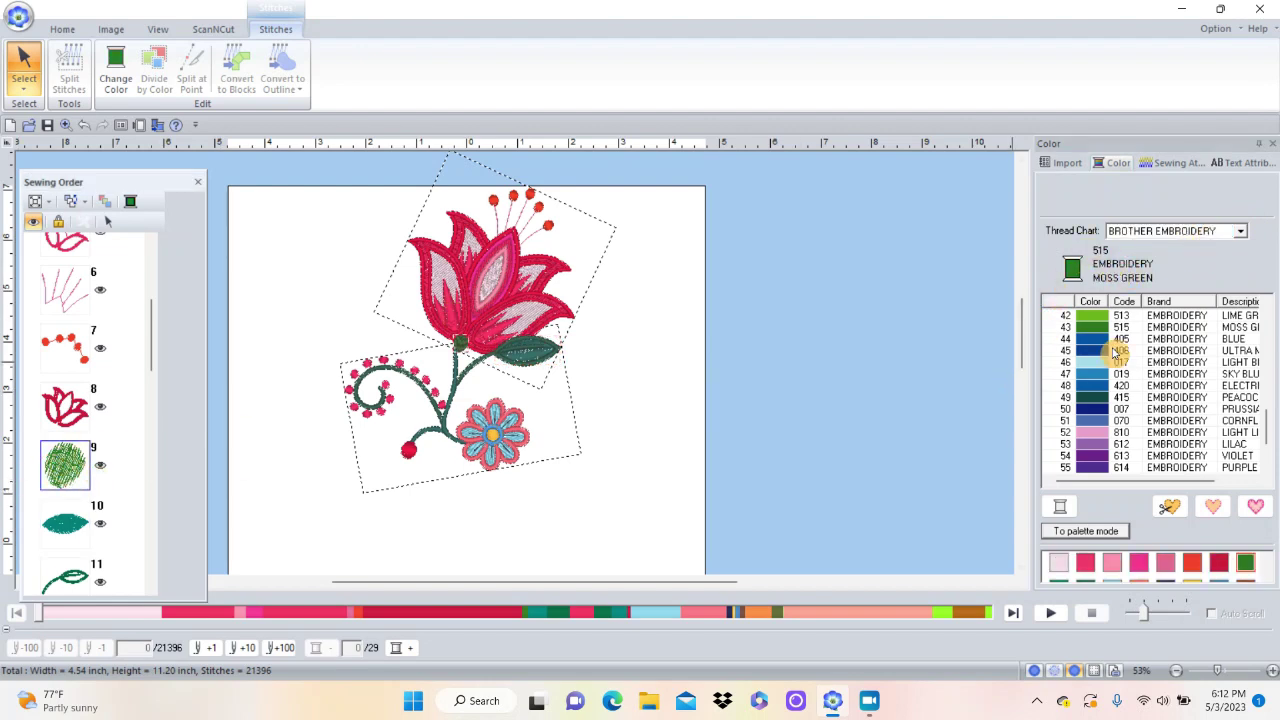
pyautogui.scroll(-2, 1265, 440)
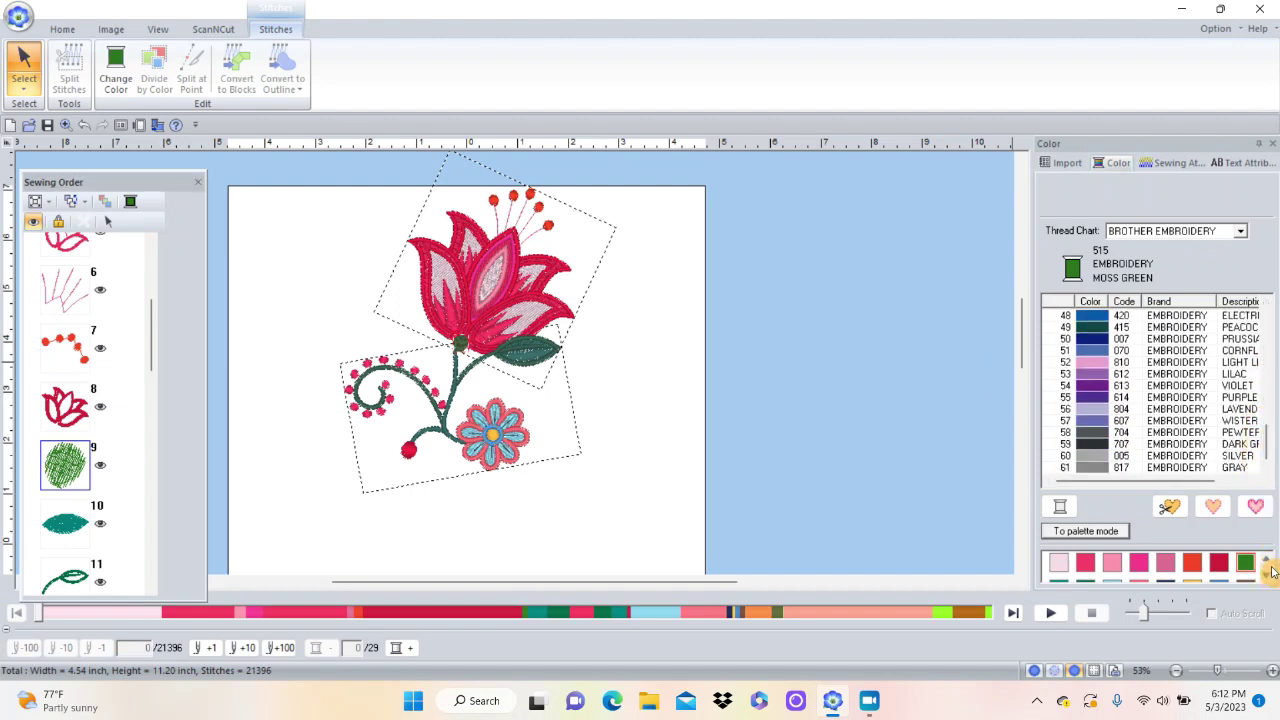
pyautogui.click(1268, 580)
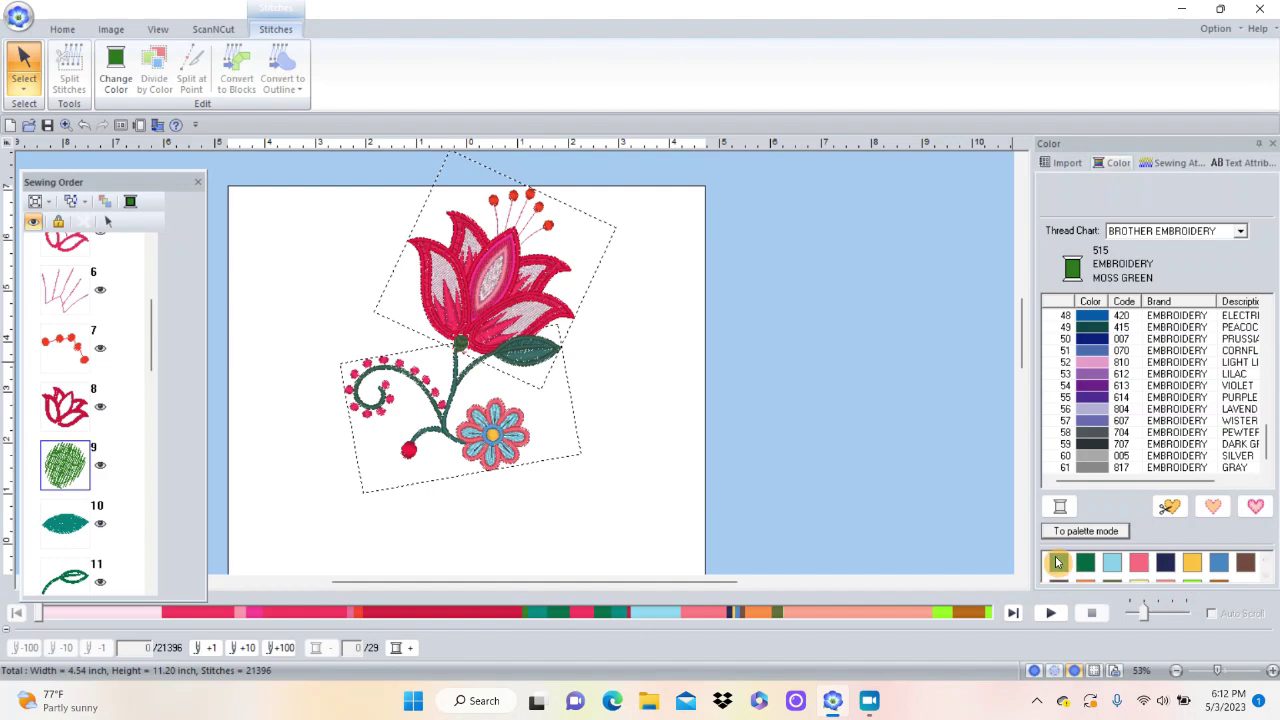
pyautogui.click(1056, 560)
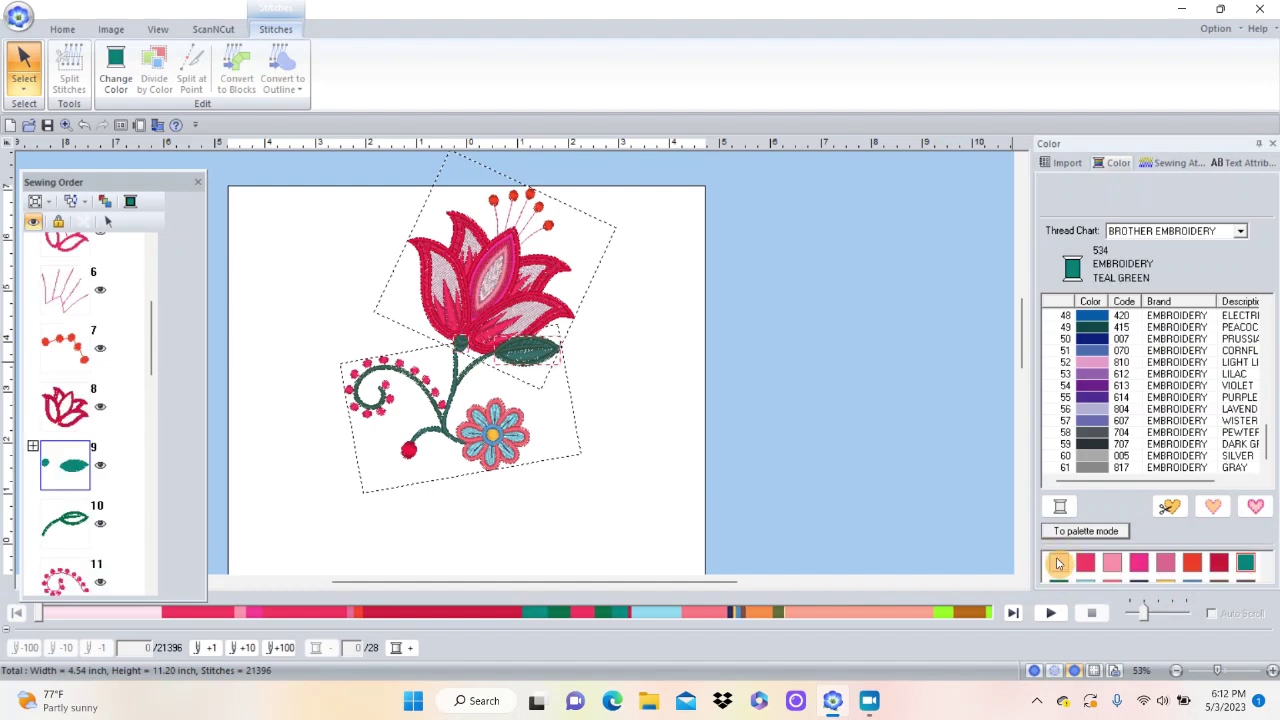
pyautogui.click(34, 449)
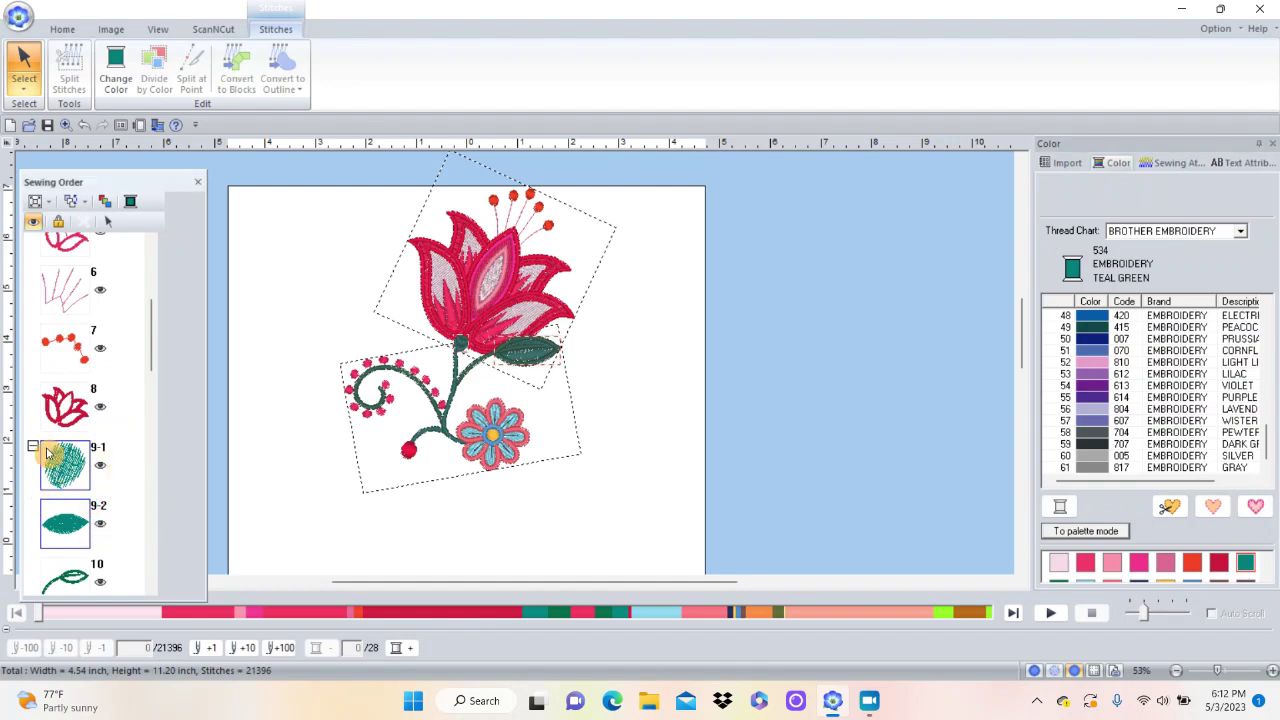
pyautogui.click(34, 449)
# Recolor the curved stem and outline of the green leaf with the TEAL GREEN 534 already used in the design.
pyautogui.click(65, 520)
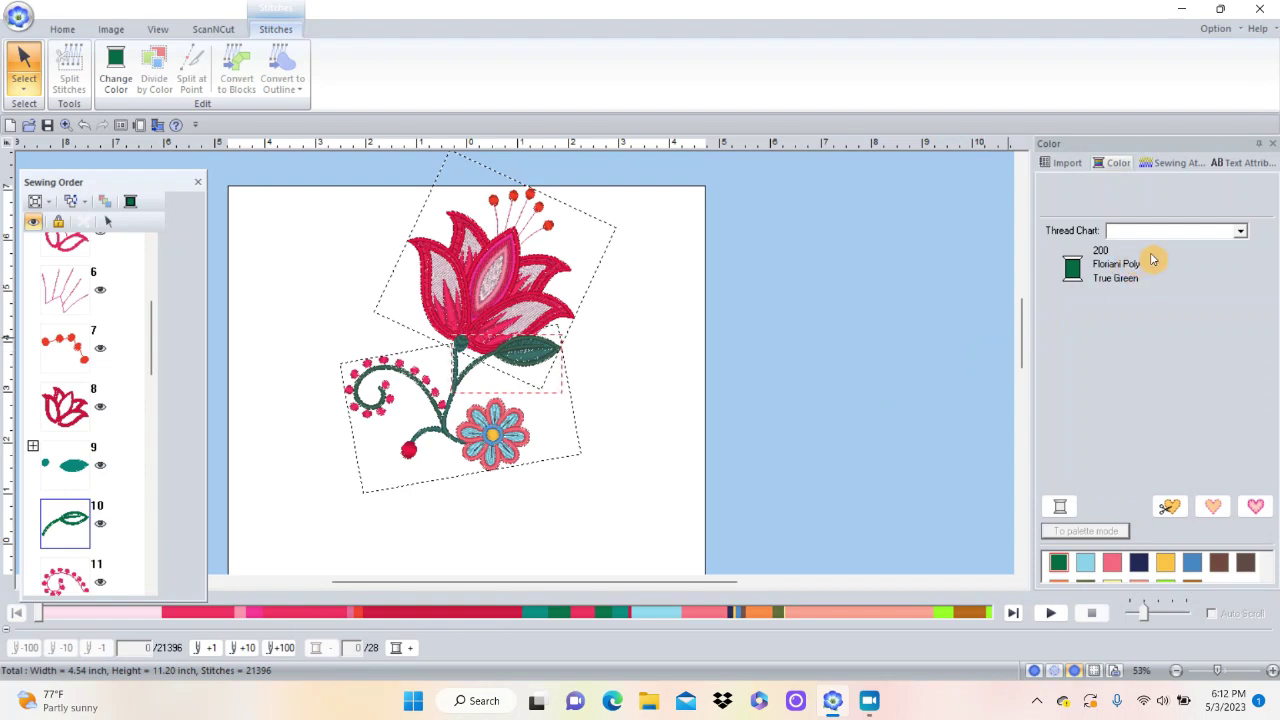
pyautogui.click(1241, 231)
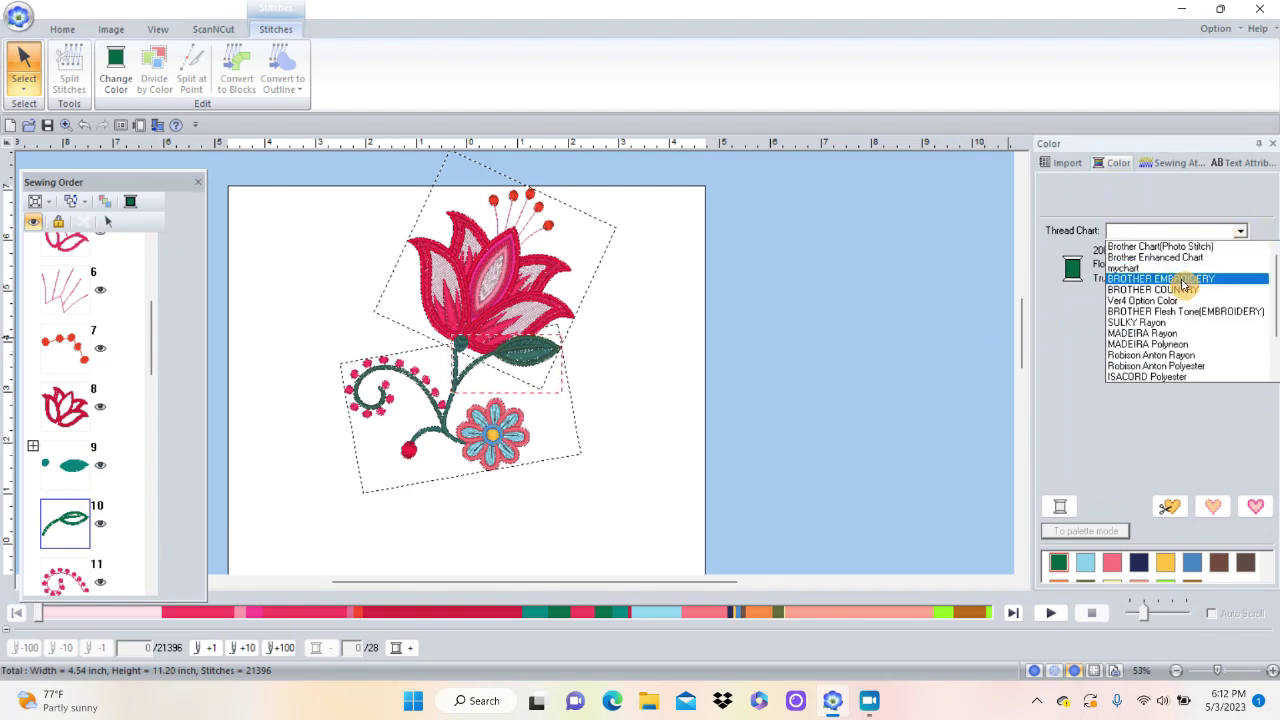
pyautogui.click(1181, 283)
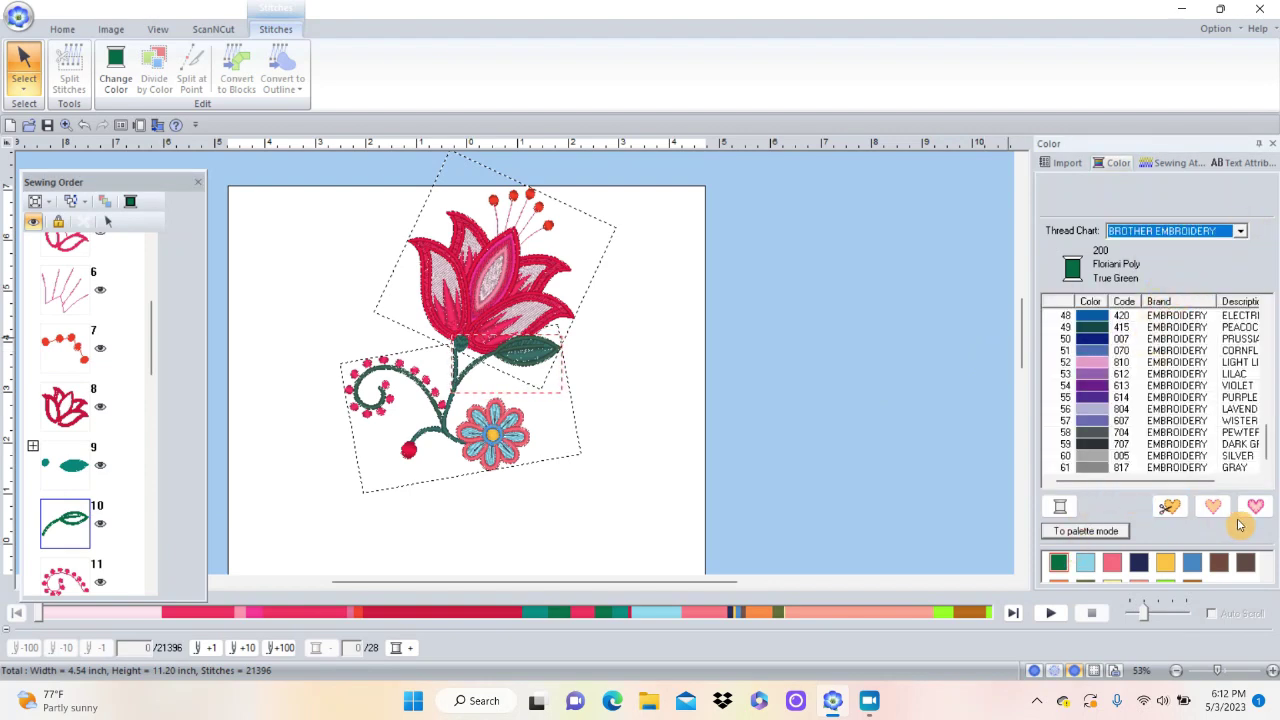
pyautogui.click(1265, 582)
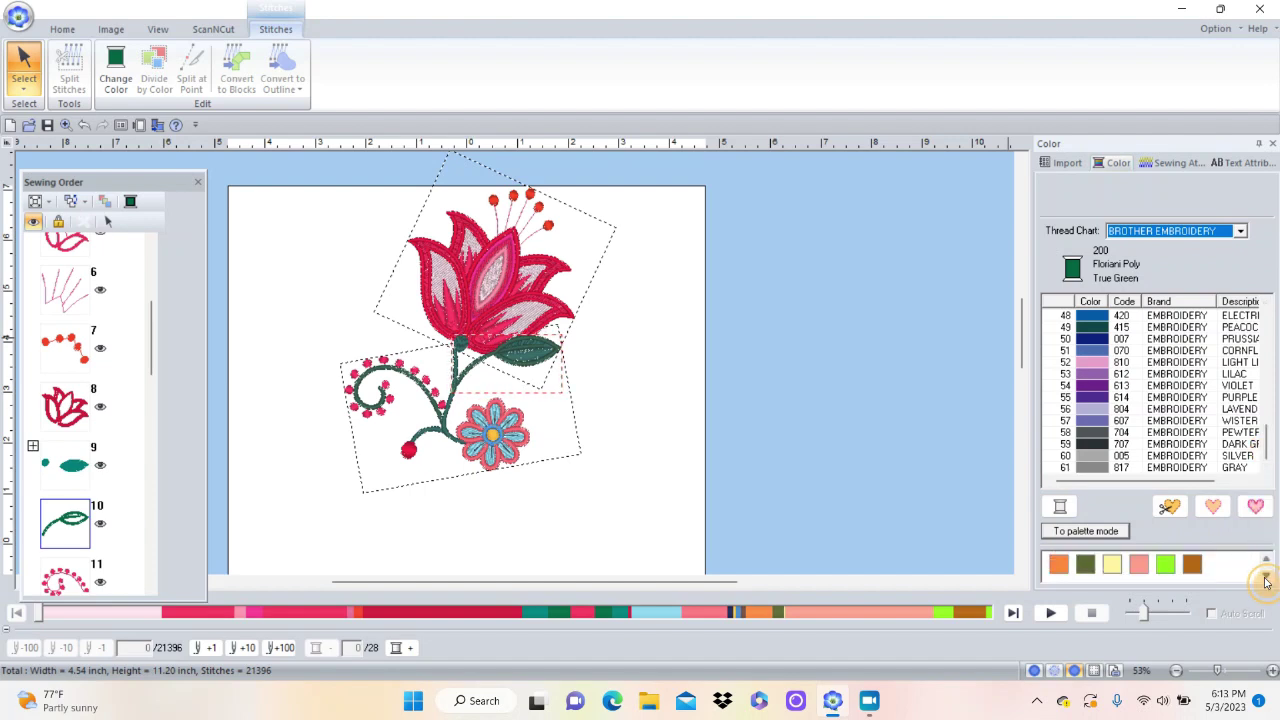
pyautogui.click(1267, 560)
pyautogui.click(1267, 560)
pyautogui.click(1267, 560)
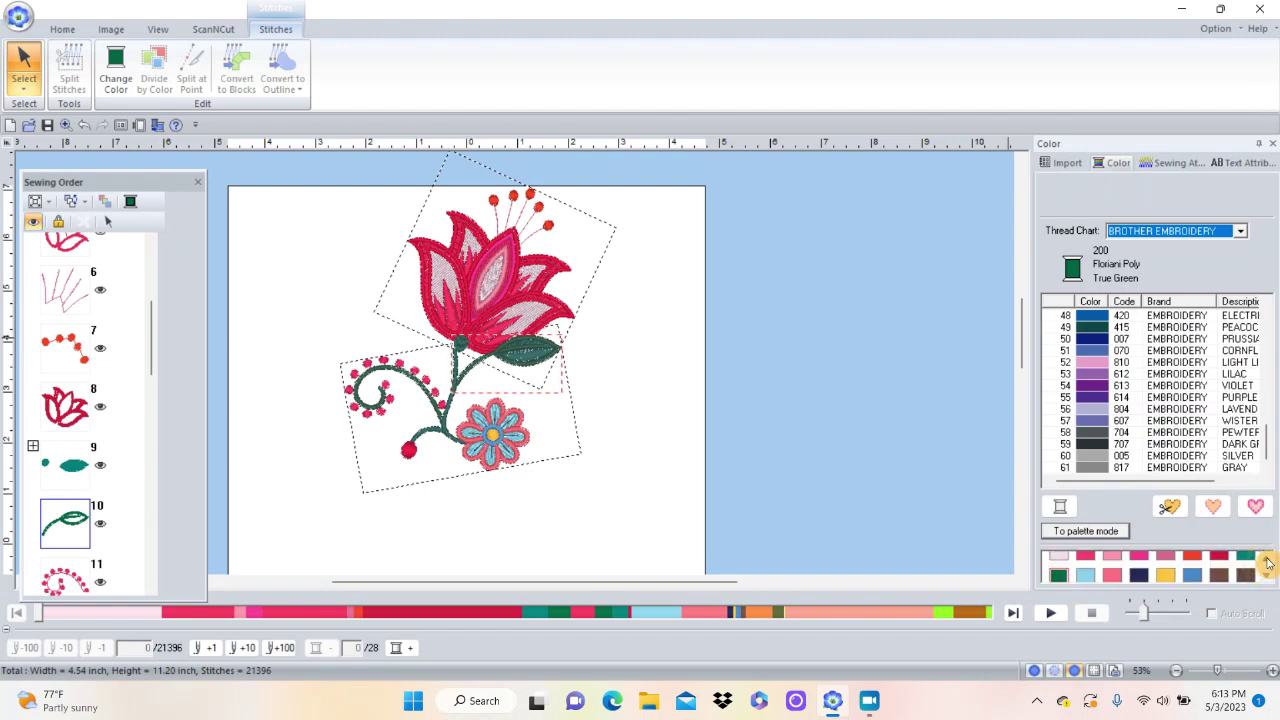
pyautogui.click(1248, 565)
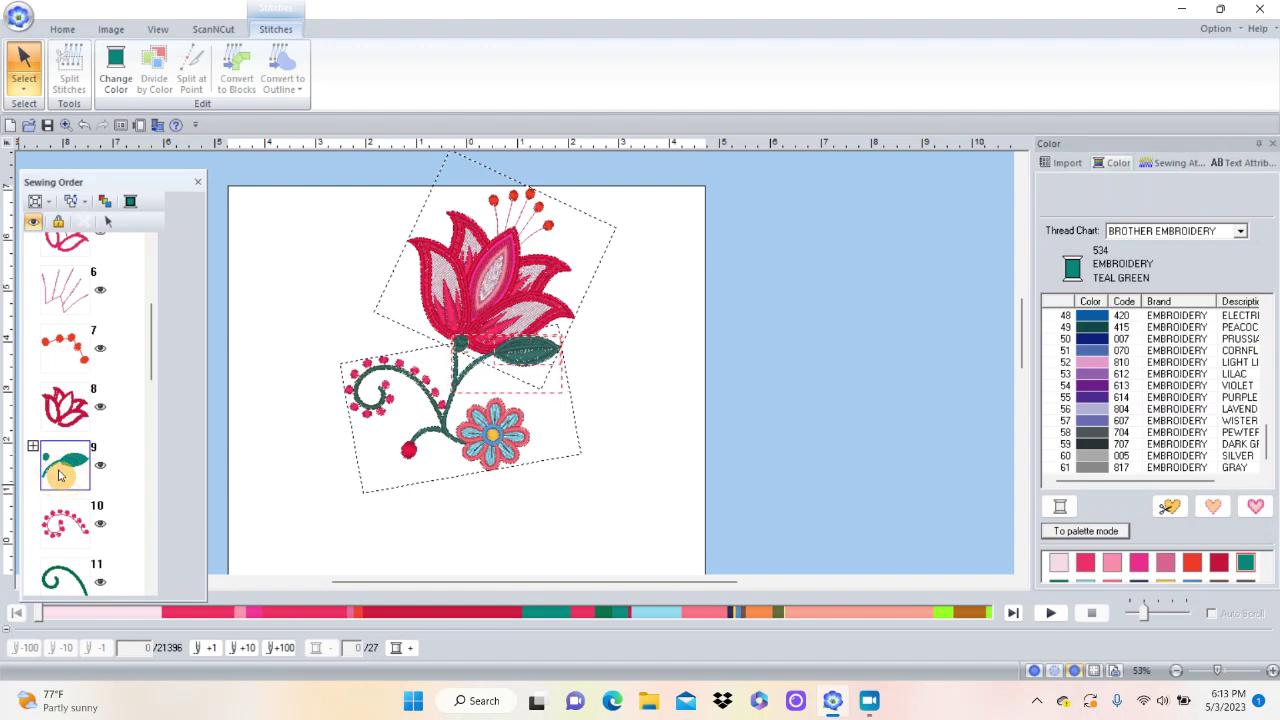
# Move the combined green entry of the tulip base, leaf and leaf stem to first place in the sewing order and collapse it.
pyautogui.moveTo(59, 477); pyautogui.dragTo(71, 222)
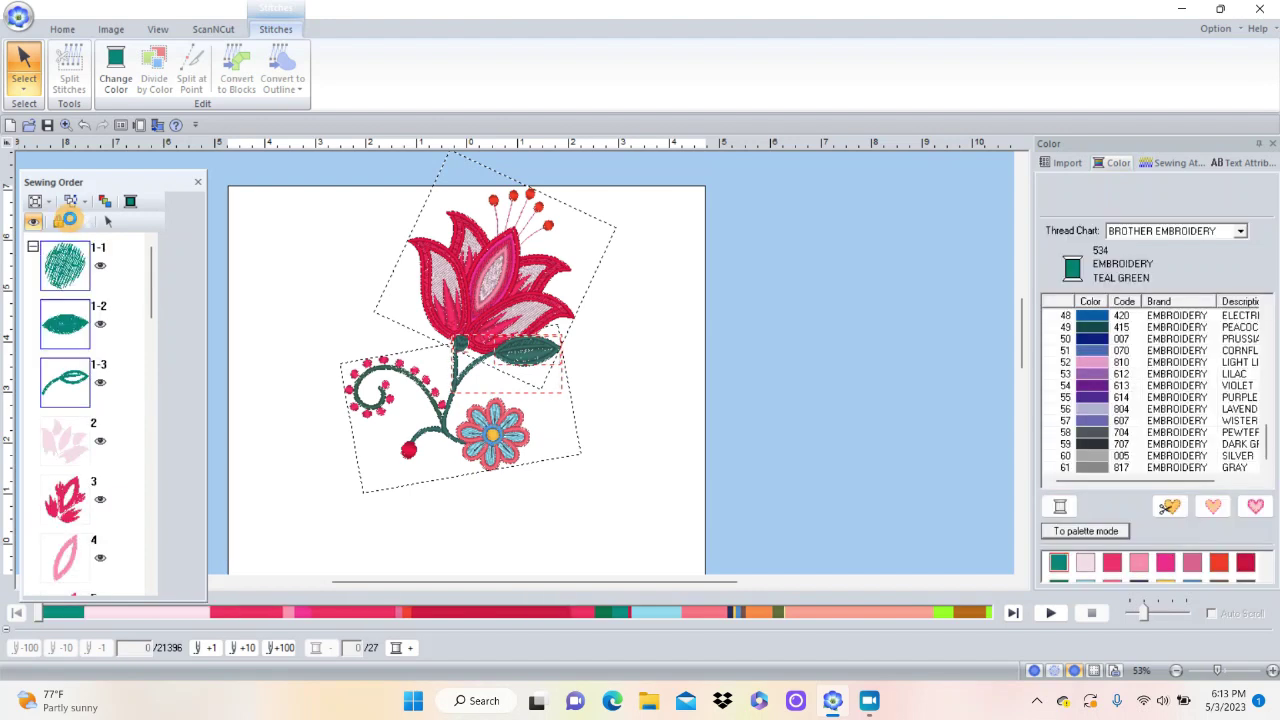
pyautogui.click(71, 205)
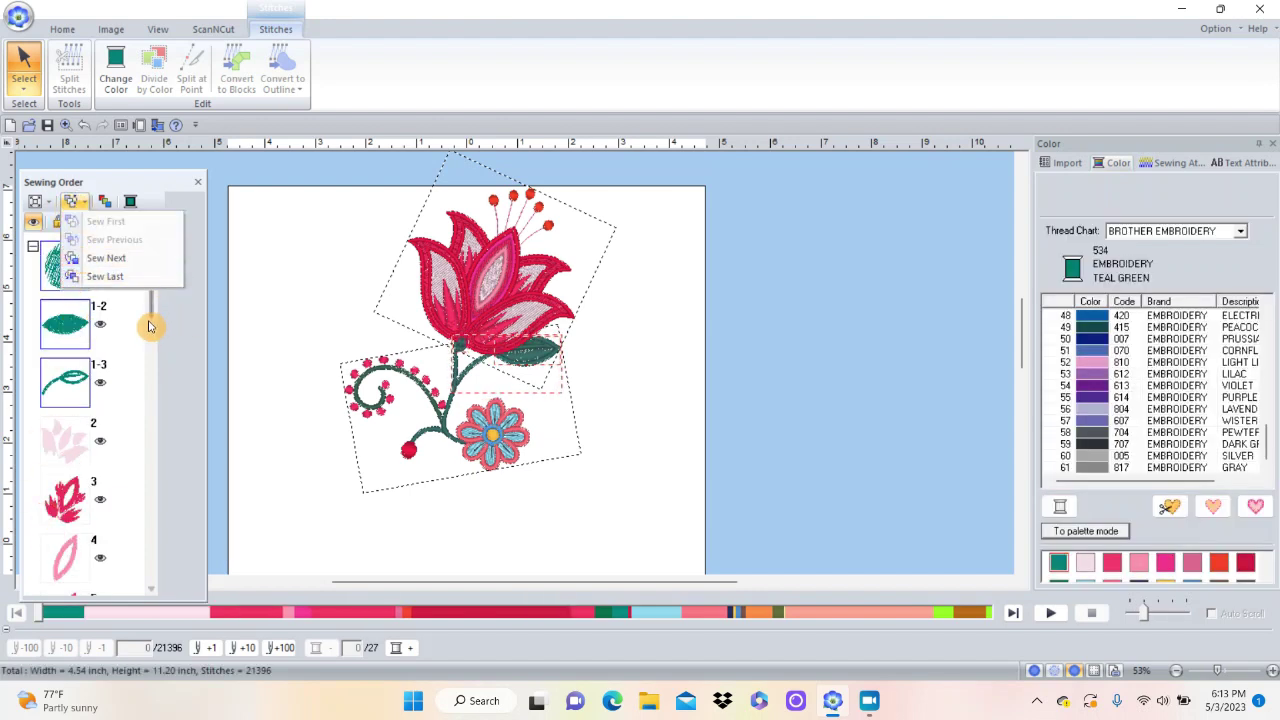
pyautogui.click(180, 335)
pyautogui.click(33, 246)
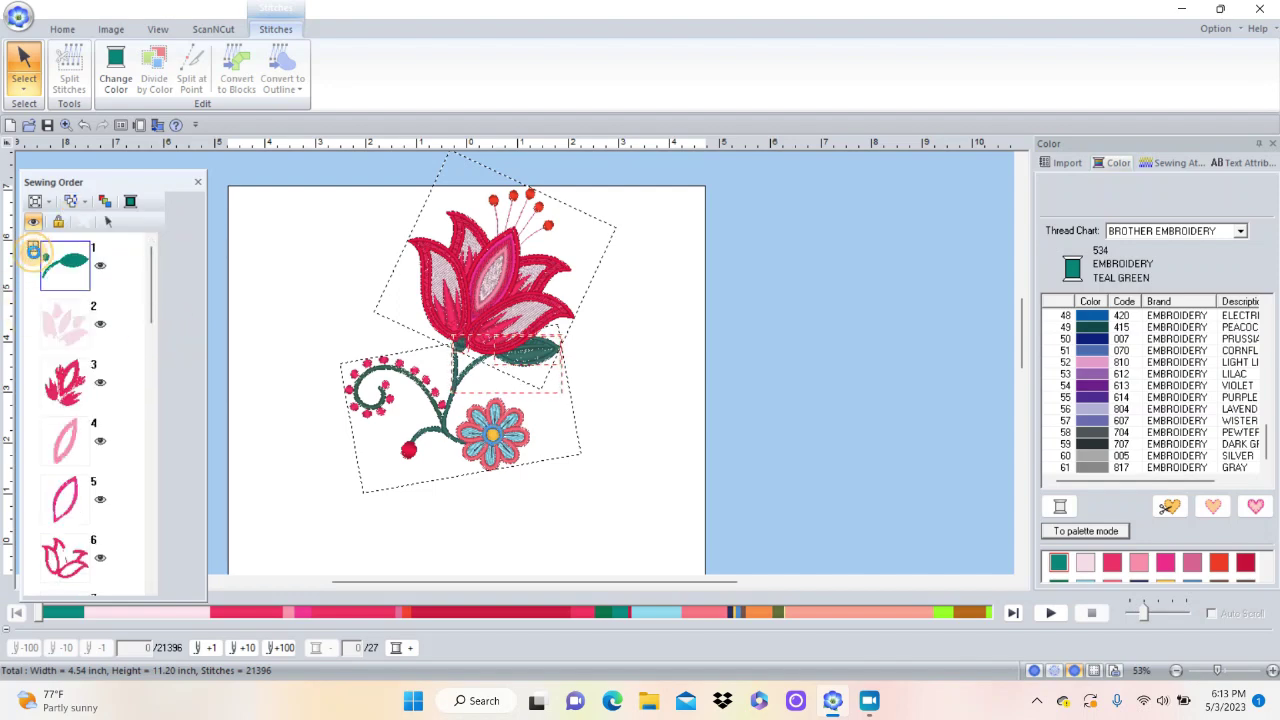
# Set the spiral stem and the branching stem to sew first, with the branching stem ahead of the spiral one.
pyautogui.moveTo(150, 300); pyautogui.dragTo(153, 432)
pyautogui.click(55, 303)
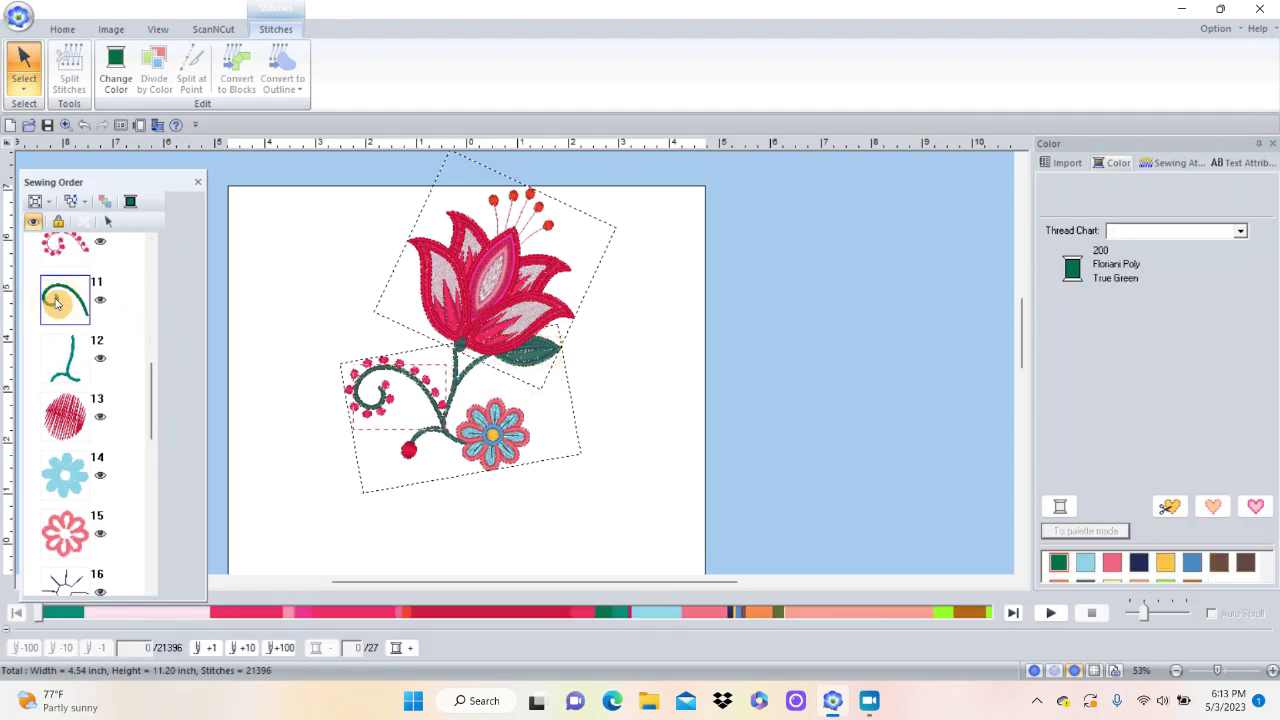
pyautogui.click(68, 202)
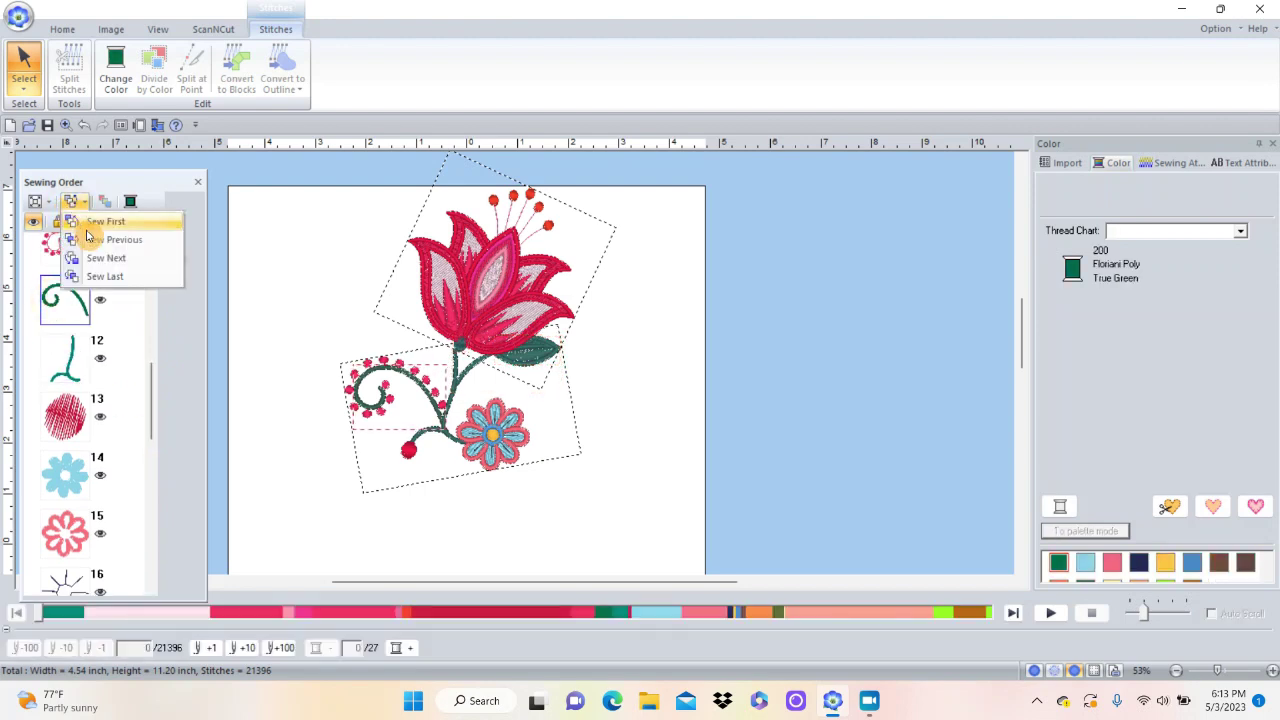
pyautogui.click(100, 214)
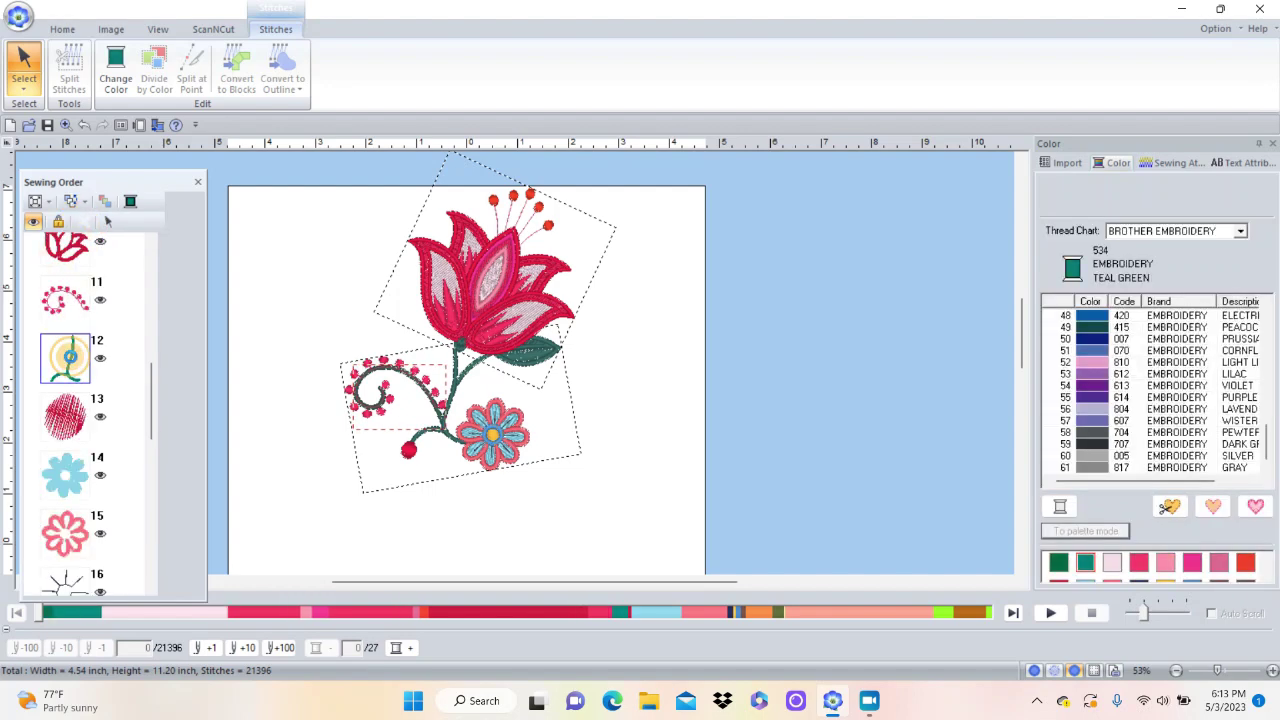
pyautogui.click(73, 201)
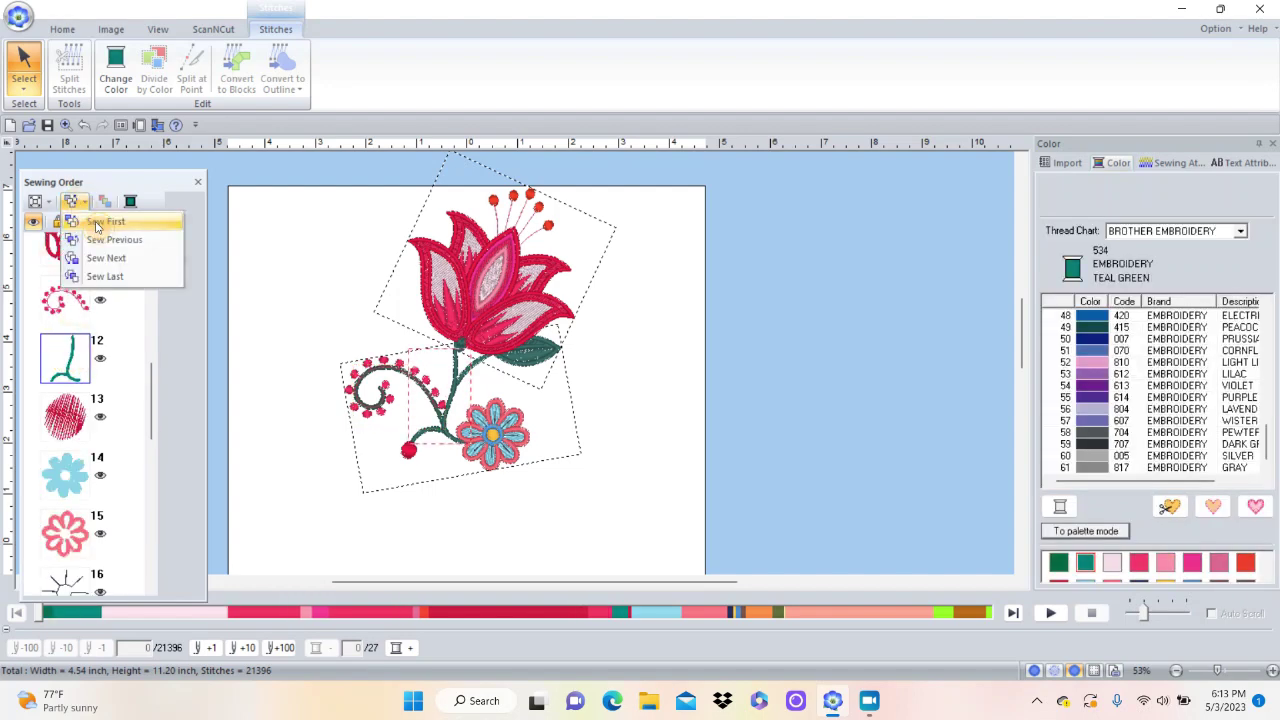
pyautogui.click(98, 215)
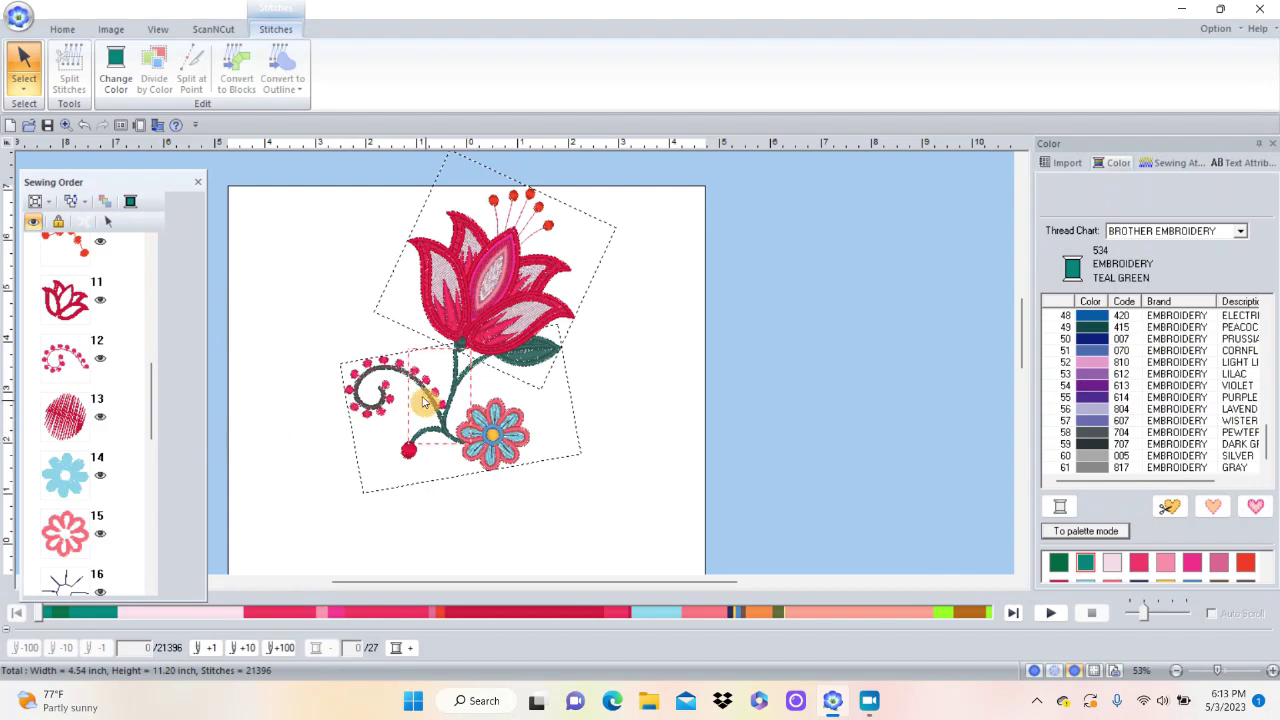
# Rotate the tulip bloom upright and position its base on the upper end of the spray's branching stem.
pyautogui.click(474, 313)
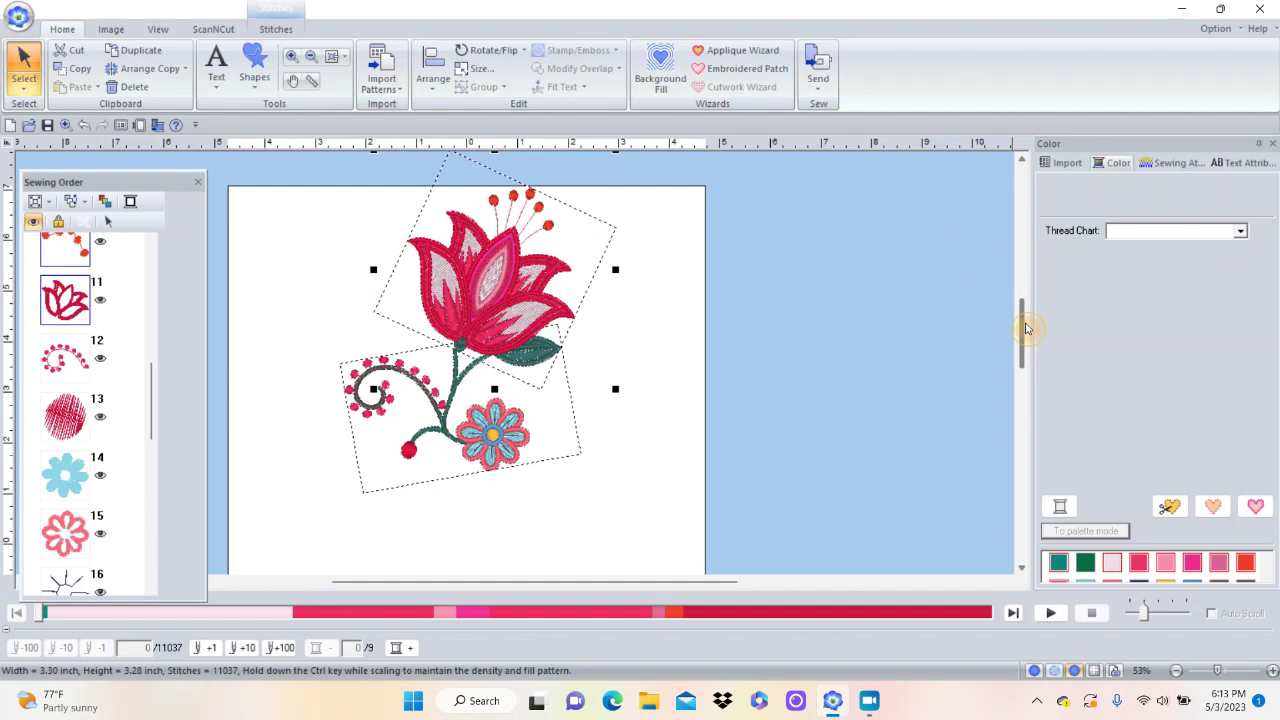
pyautogui.moveTo(1024, 311); pyautogui.dragTo(1024, 307)
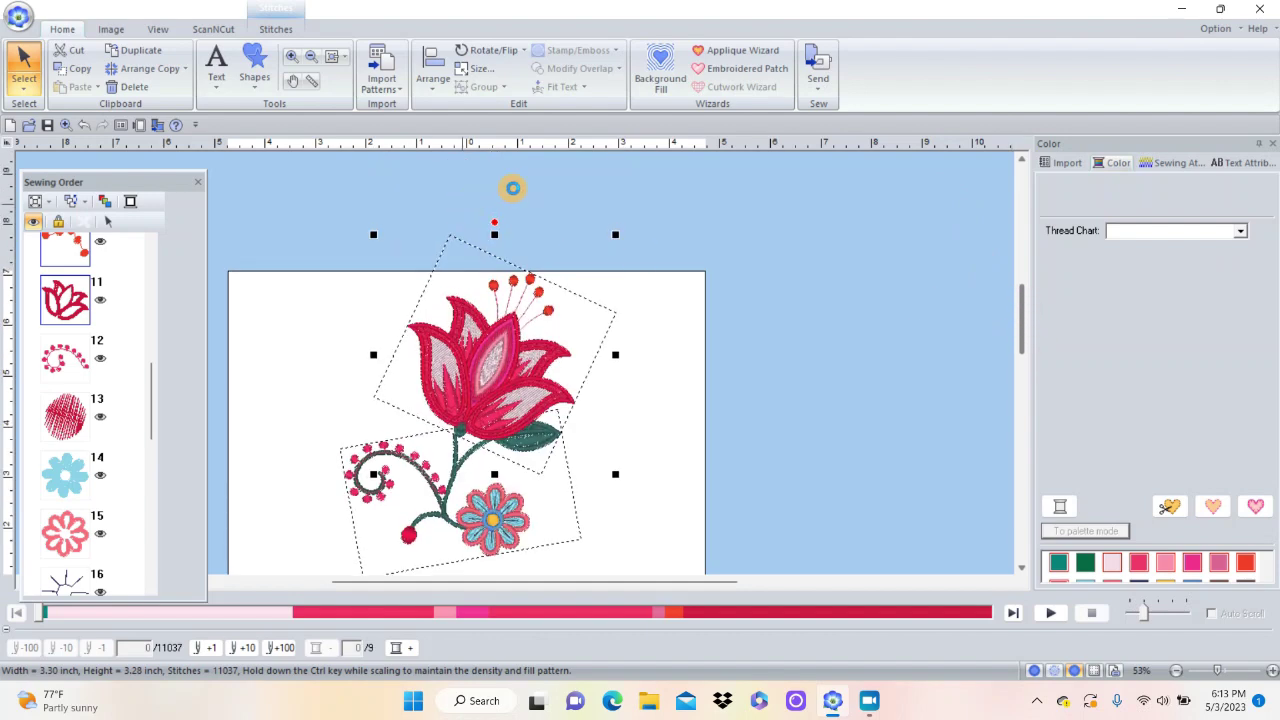
pyautogui.moveTo(489, 221); pyautogui.dragTo(443, 246)
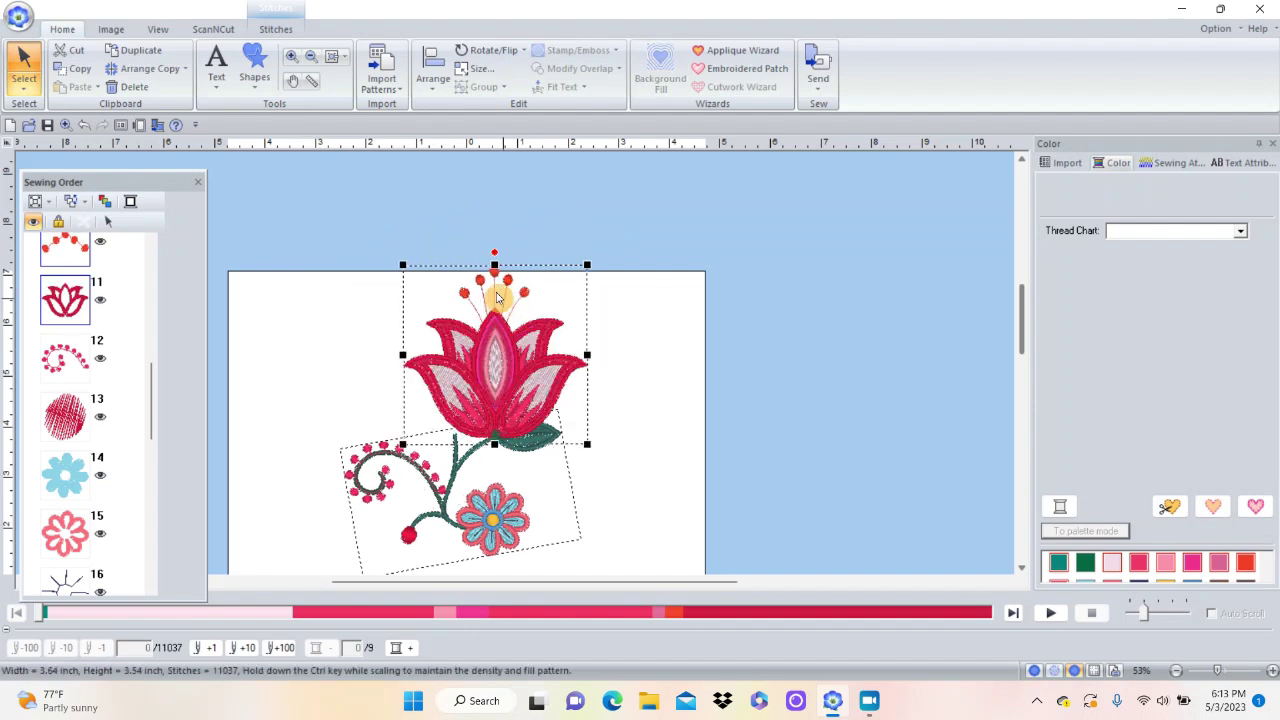
pyautogui.moveTo(465, 351)
pyautogui.mouseDown()
pyautogui.moveTo(431, 334)
pyautogui.moveTo(460, 354)
pyautogui.mouseUp()
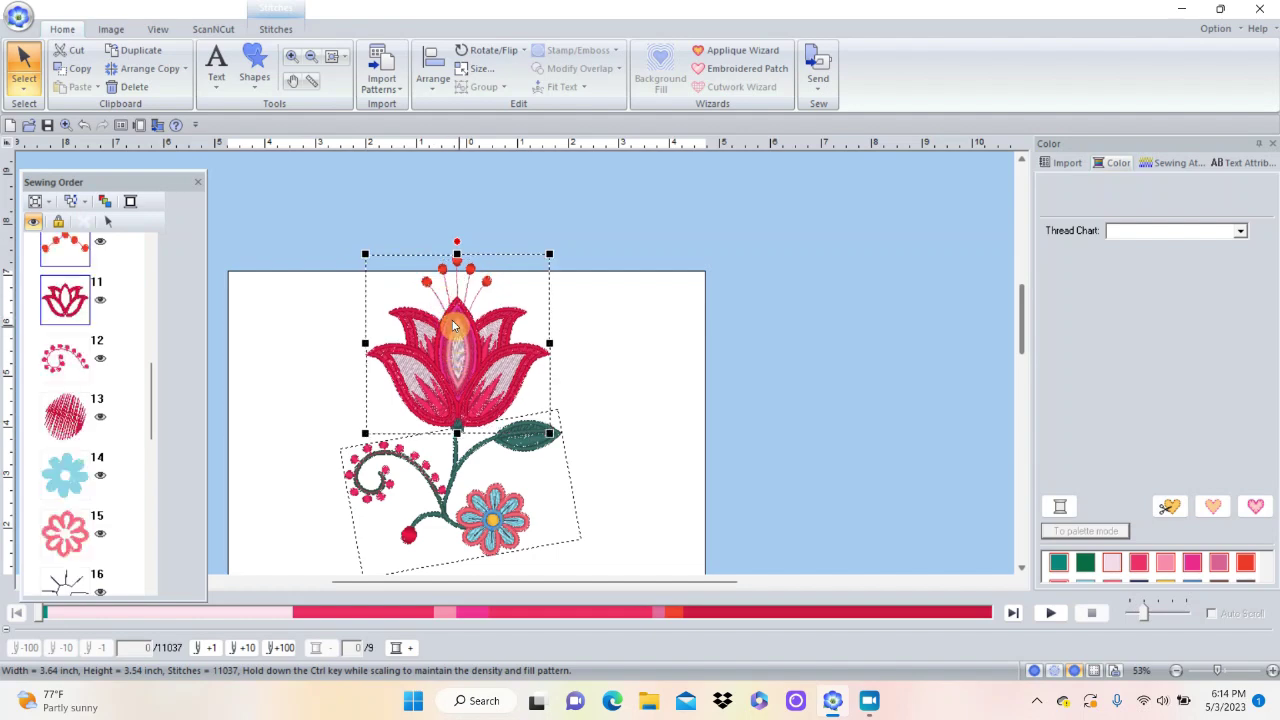
pyautogui.moveTo(453, 325); pyautogui.dragTo(457, 326)
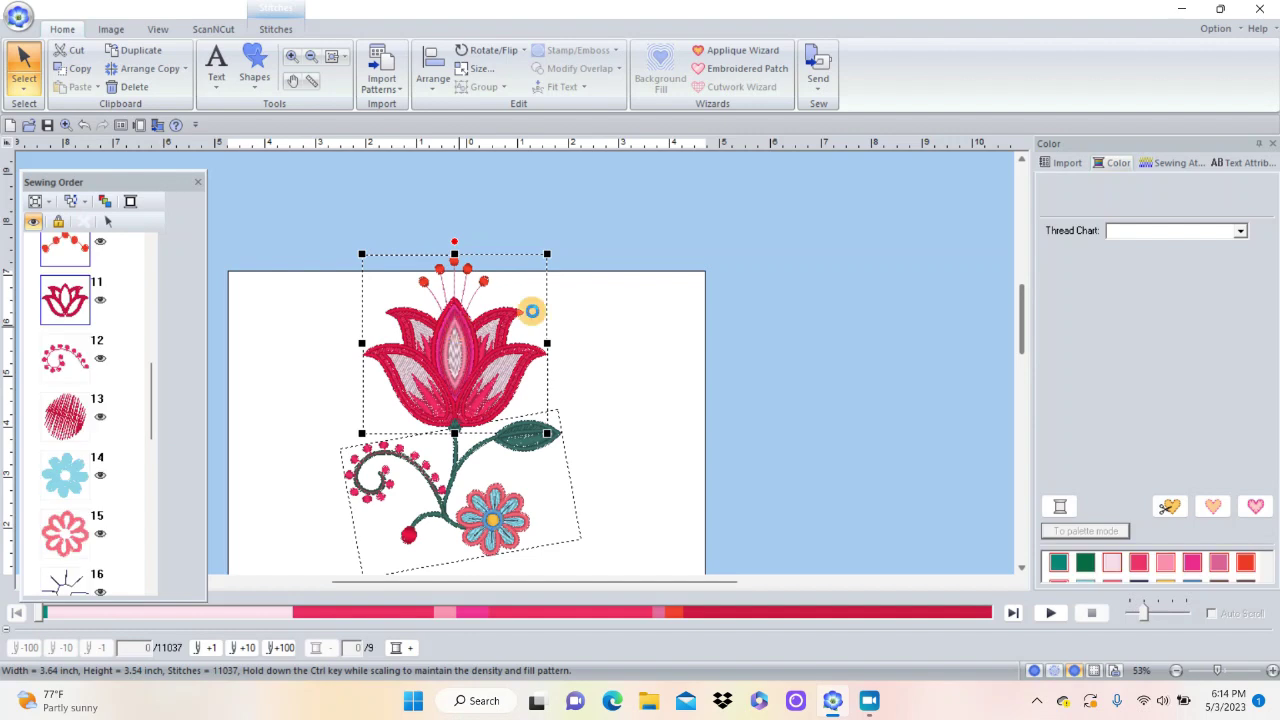
pyautogui.click(571, 314)
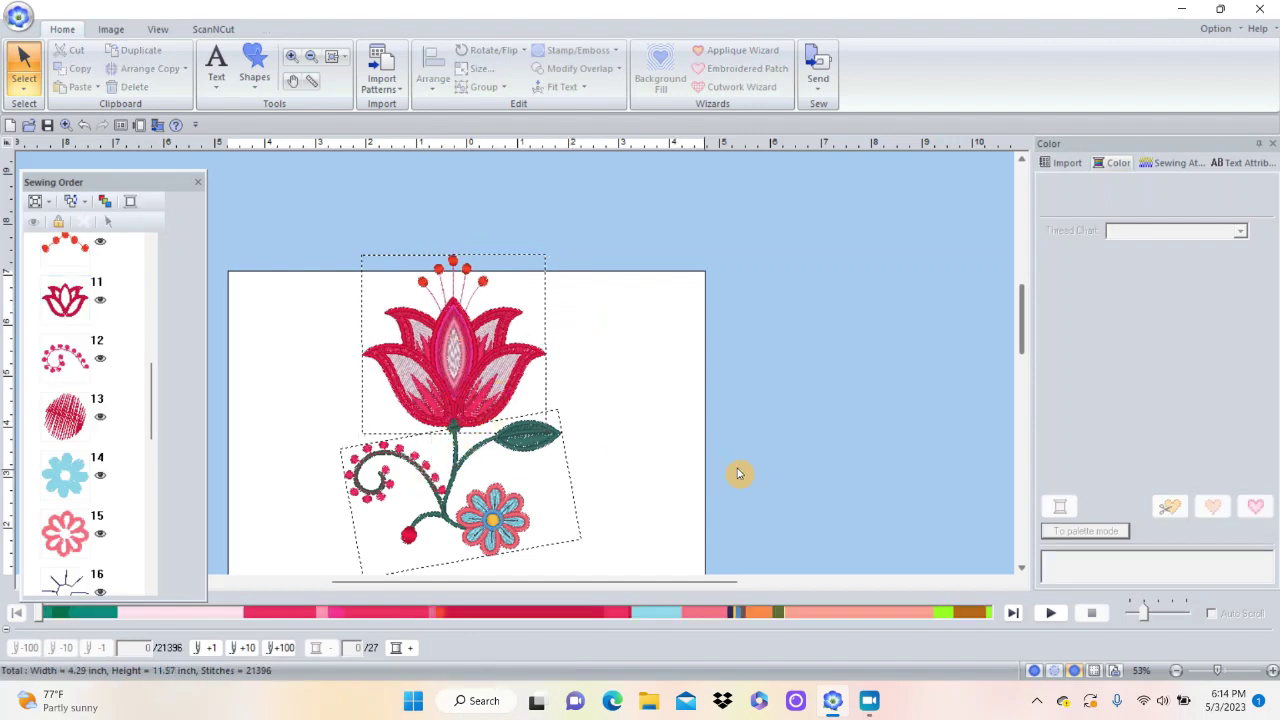
# Move the small orange and pink floral design up beneath the spray and enlarge it to about 4.62 by 4.02 inches.
pyautogui.scroll(-3, 1018, 573)
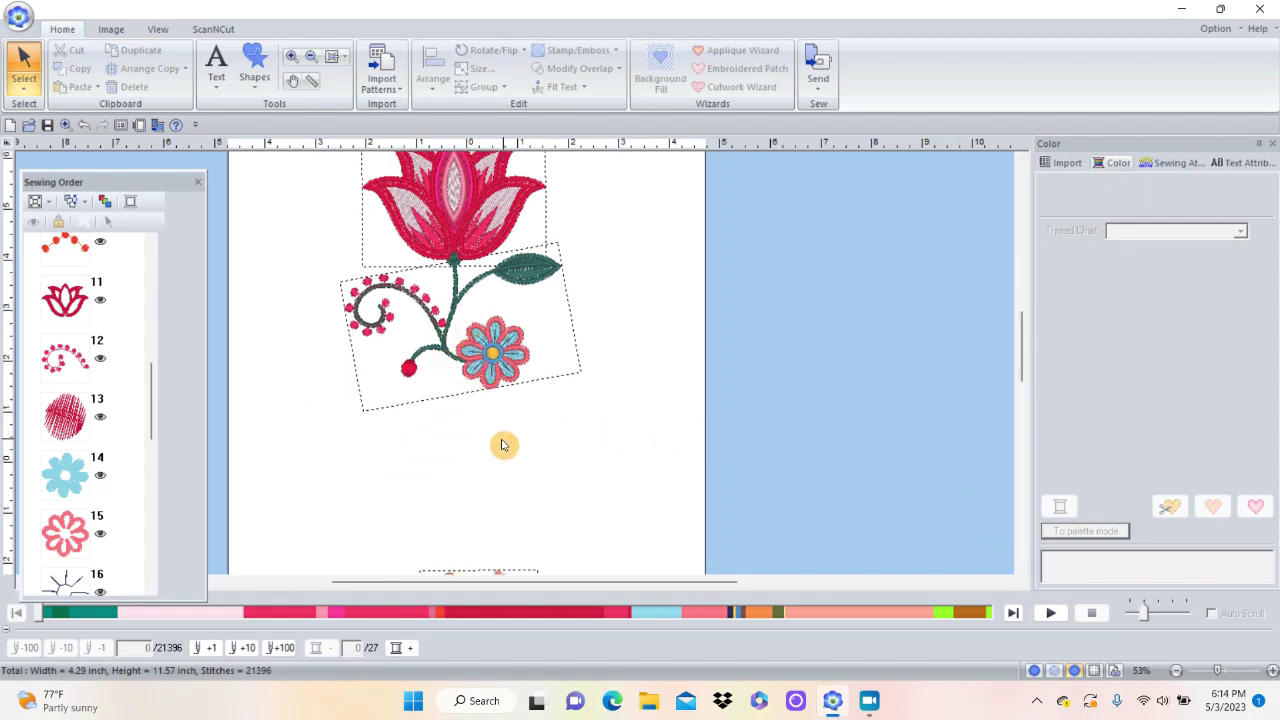
pyautogui.click(333, 56)
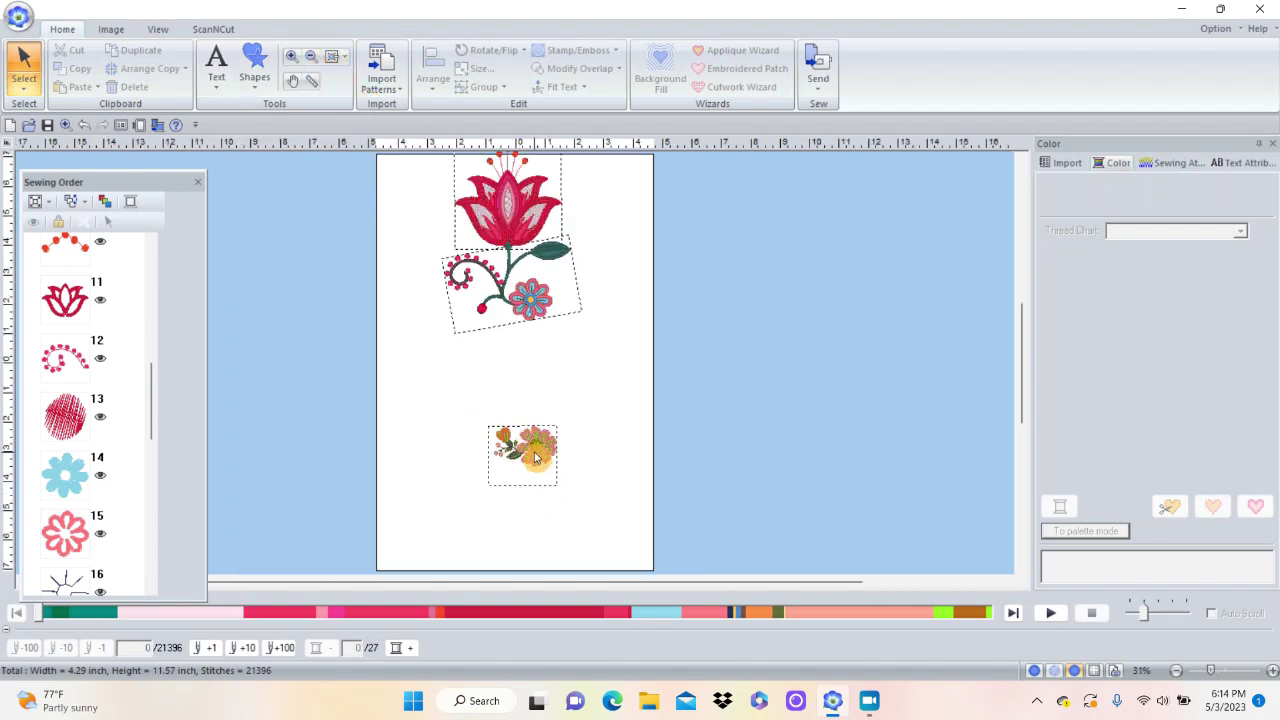
pyautogui.click(528, 455)
pyautogui.moveTo(522, 450); pyautogui.dragTo(498, 375)
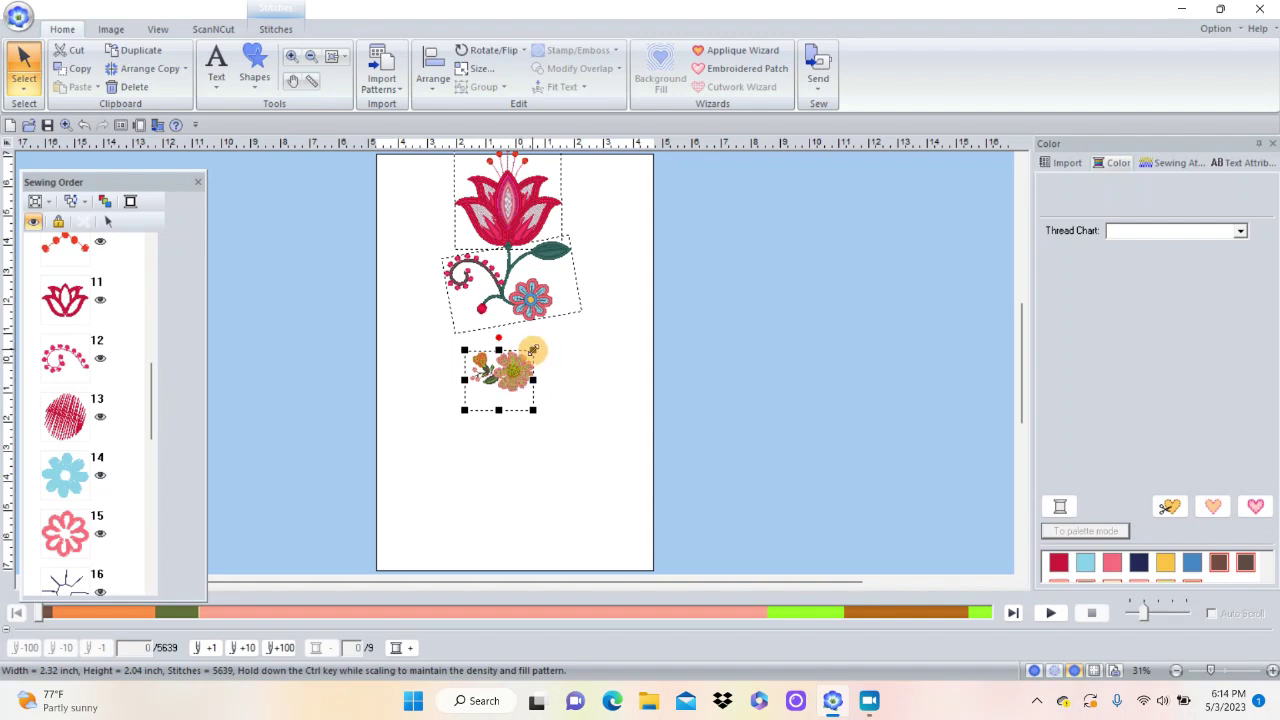
pyautogui.moveTo(533, 350)
pyautogui.mouseDown()
pyautogui.moveTo(557, 314)
pyautogui.moveTo(605, 291)
pyautogui.moveTo(526, 353)
pyautogui.moveTo(509, 348)
pyautogui.mouseUp()
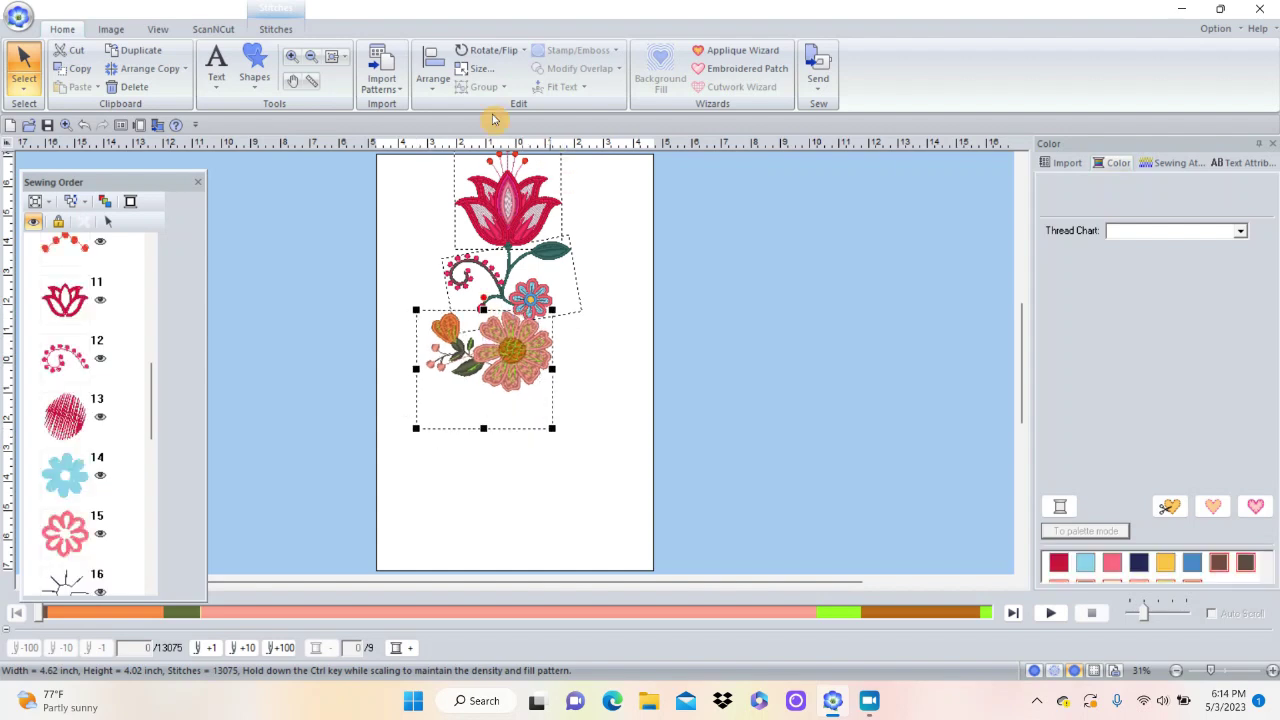
# Flip the enlarged floral design horizontally, tilt it clockwise, and nudge it up close beneath the spray.
pyautogui.click(478, 52)
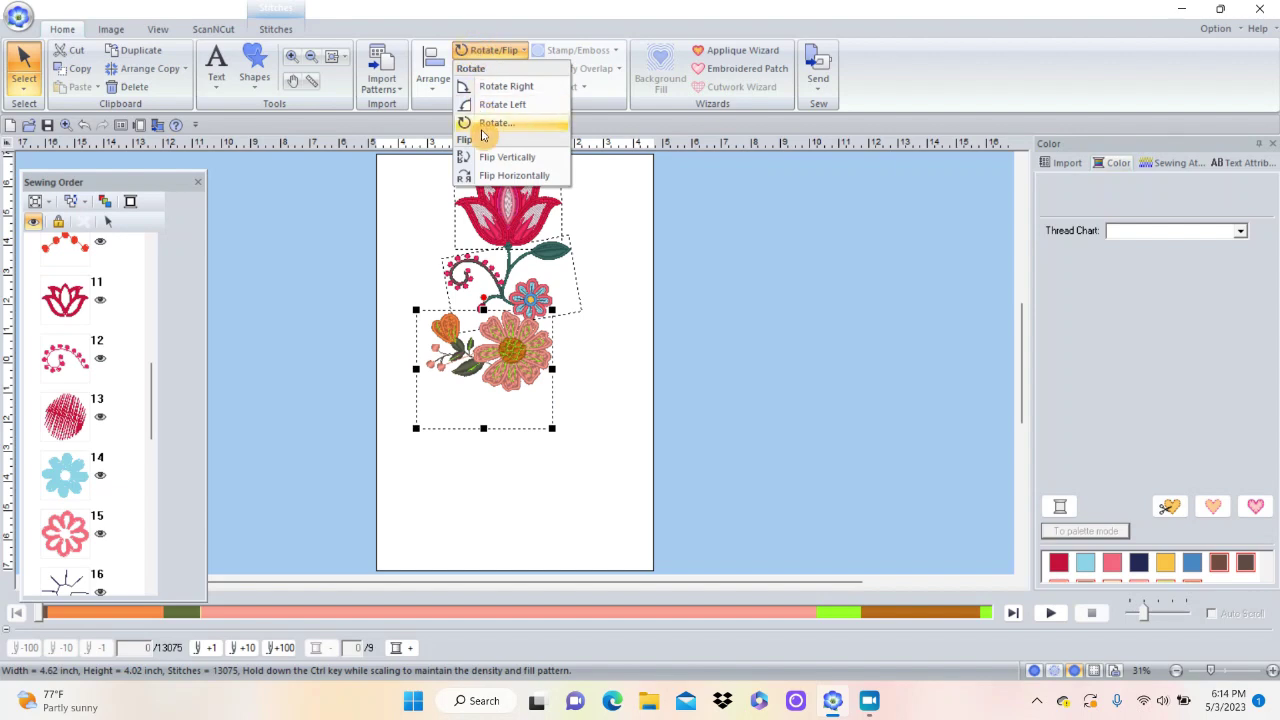
pyautogui.click(495, 175)
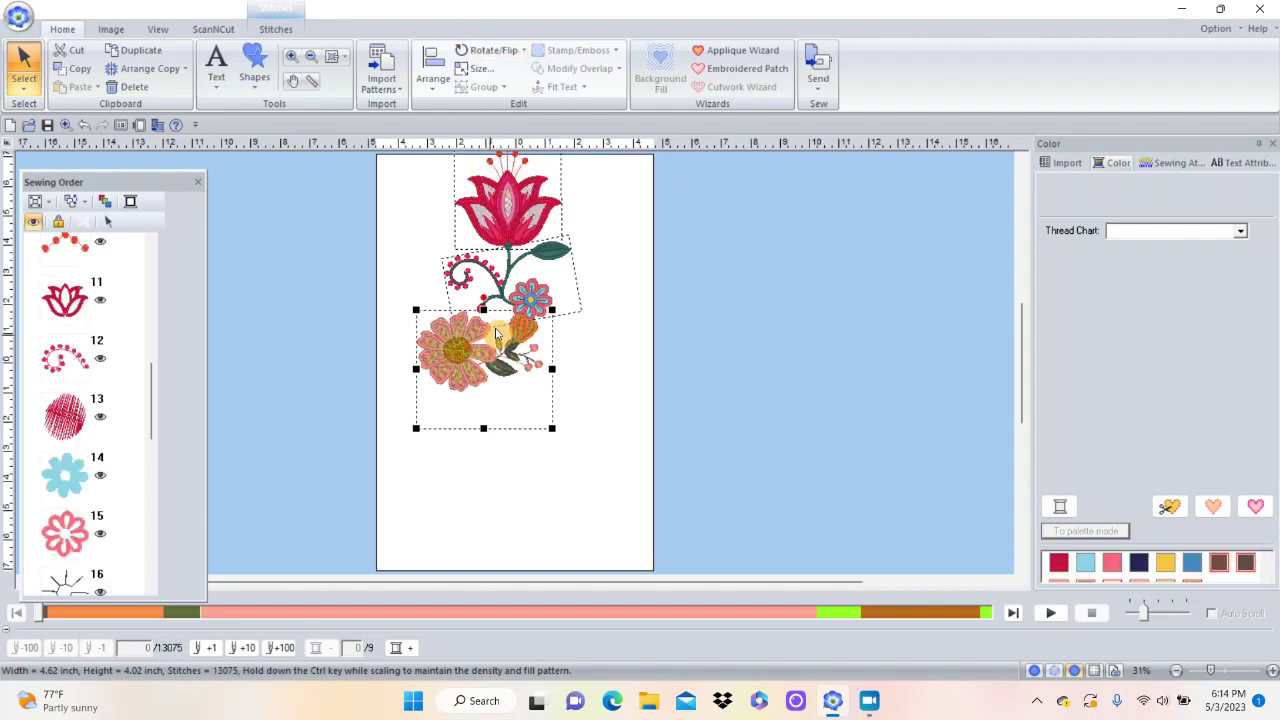
pyautogui.moveTo(481, 296)
pyautogui.mouseDown()
pyautogui.moveTo(514, 310)
pyautogui.moveTo(457, 356)
pyautogui.moveTo(566, 371)
pyautogui.mouseUp()
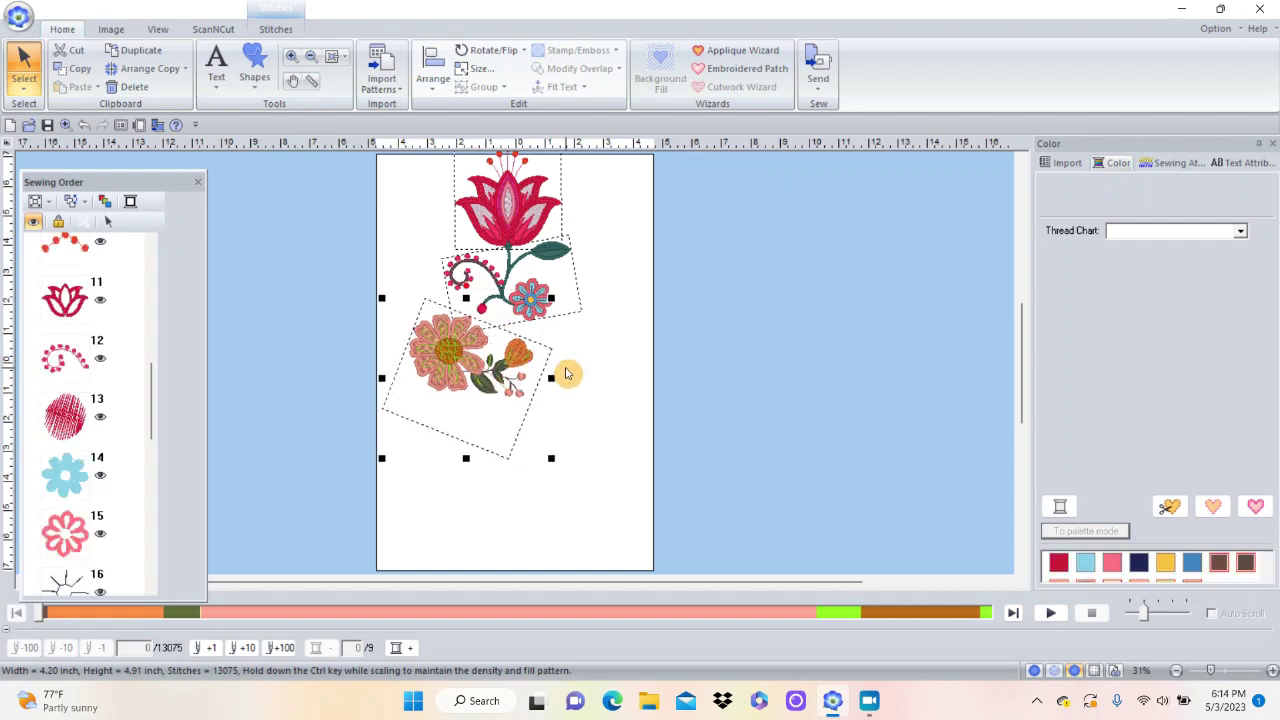
pyautogui.moveTo(446, 353); pyautogui.dragTo(471, 347)
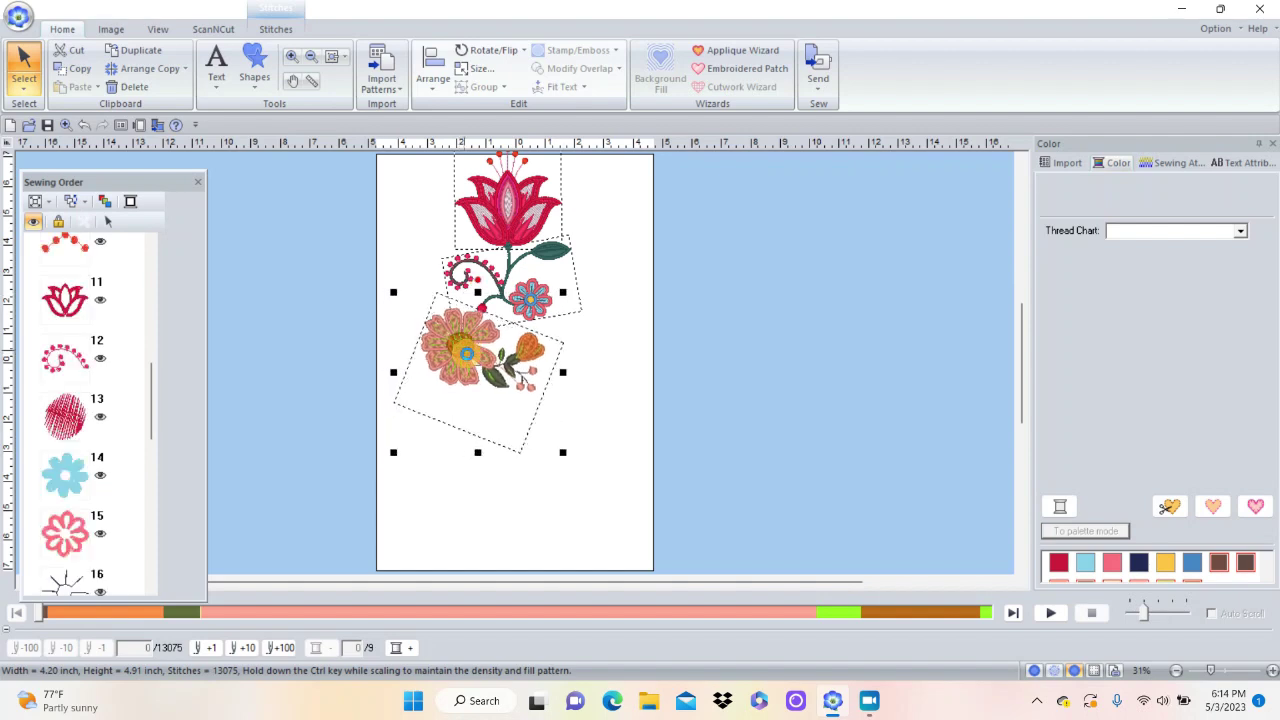
pyautogui.click(505, 445)
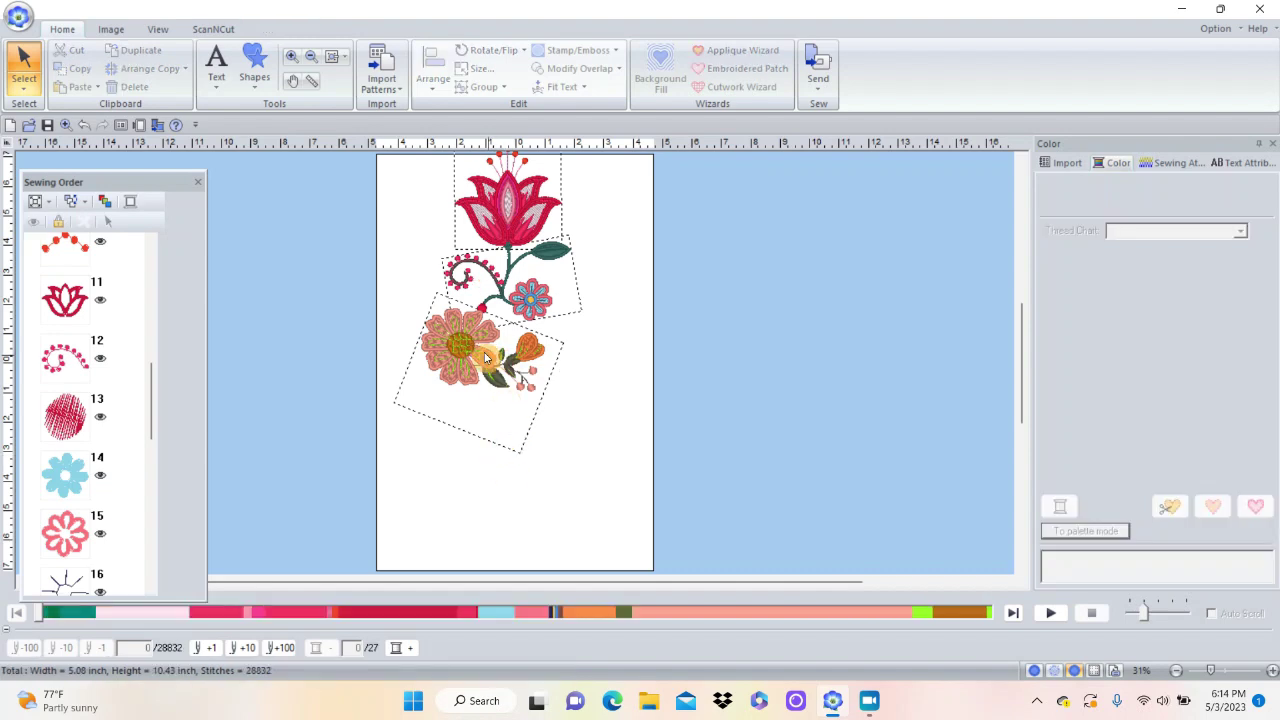
# Duplicate the spray with the blue flower and place the copy, turned upside down, just below the large pink flower.
pyautogui.click(498, 278)
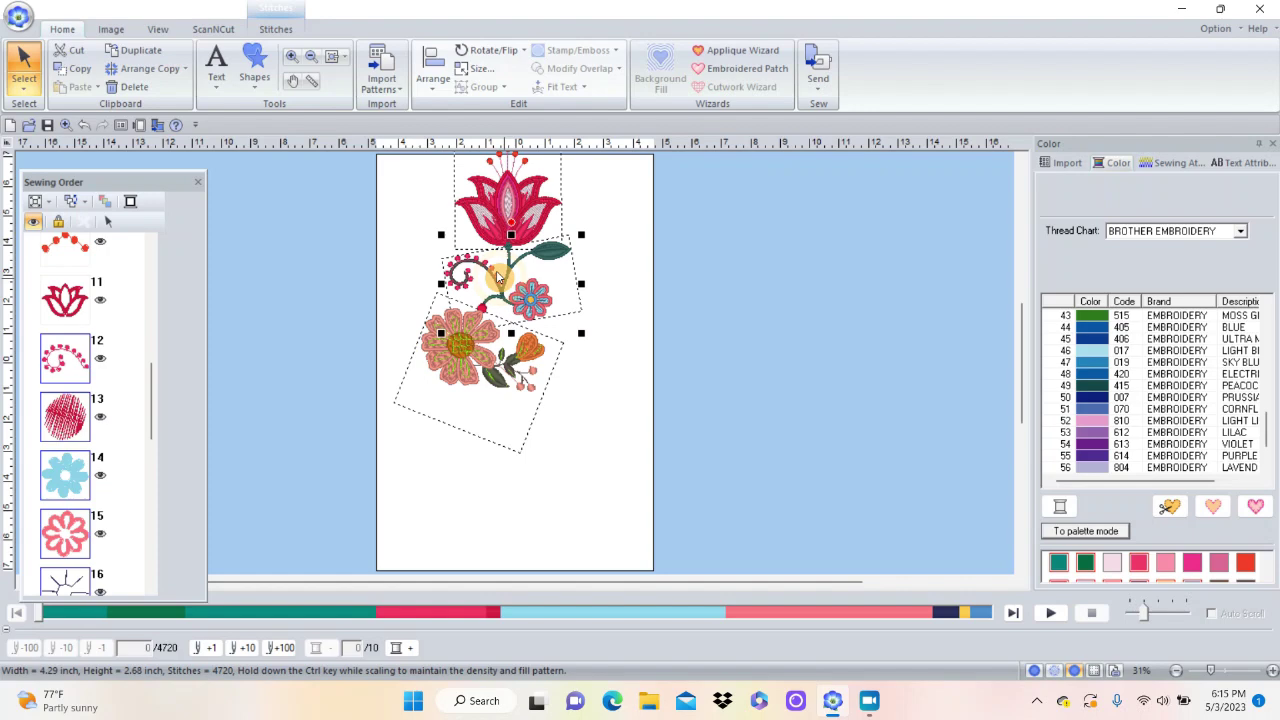
pyautogui.click(503, 279)
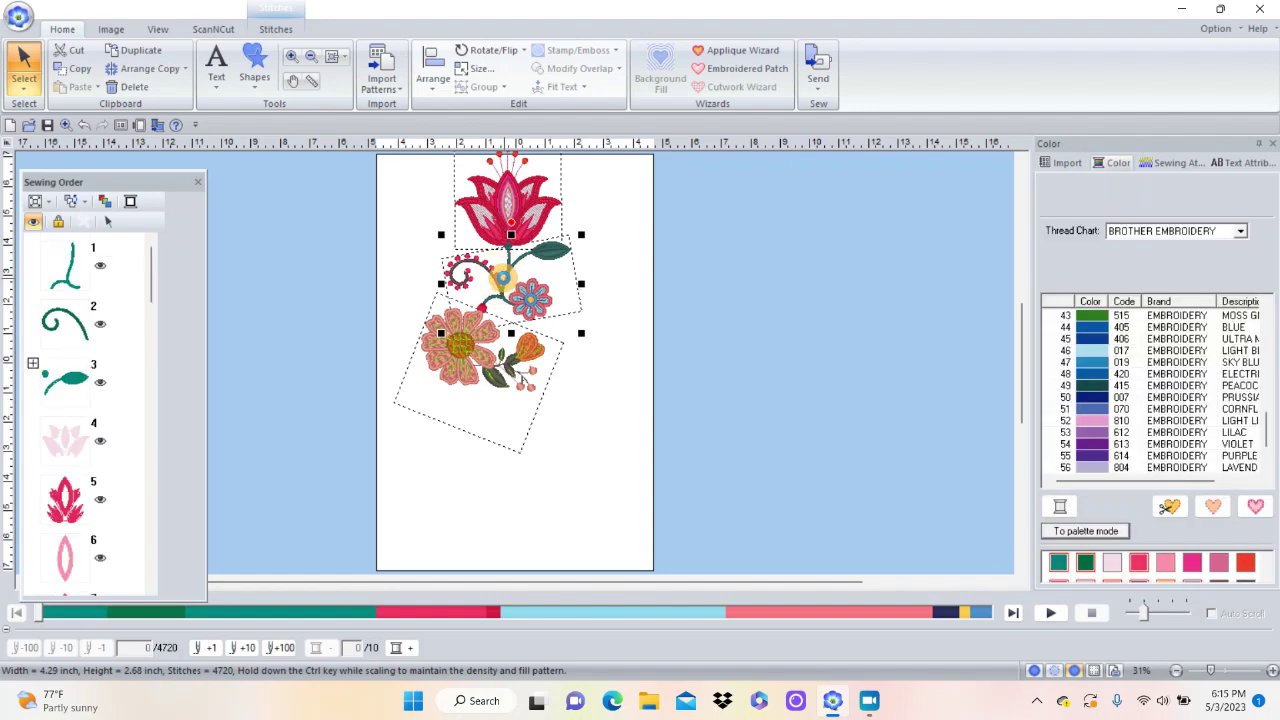
pyautogui.moveTo(512, 268); pyautogui.dragTo(487, 491)
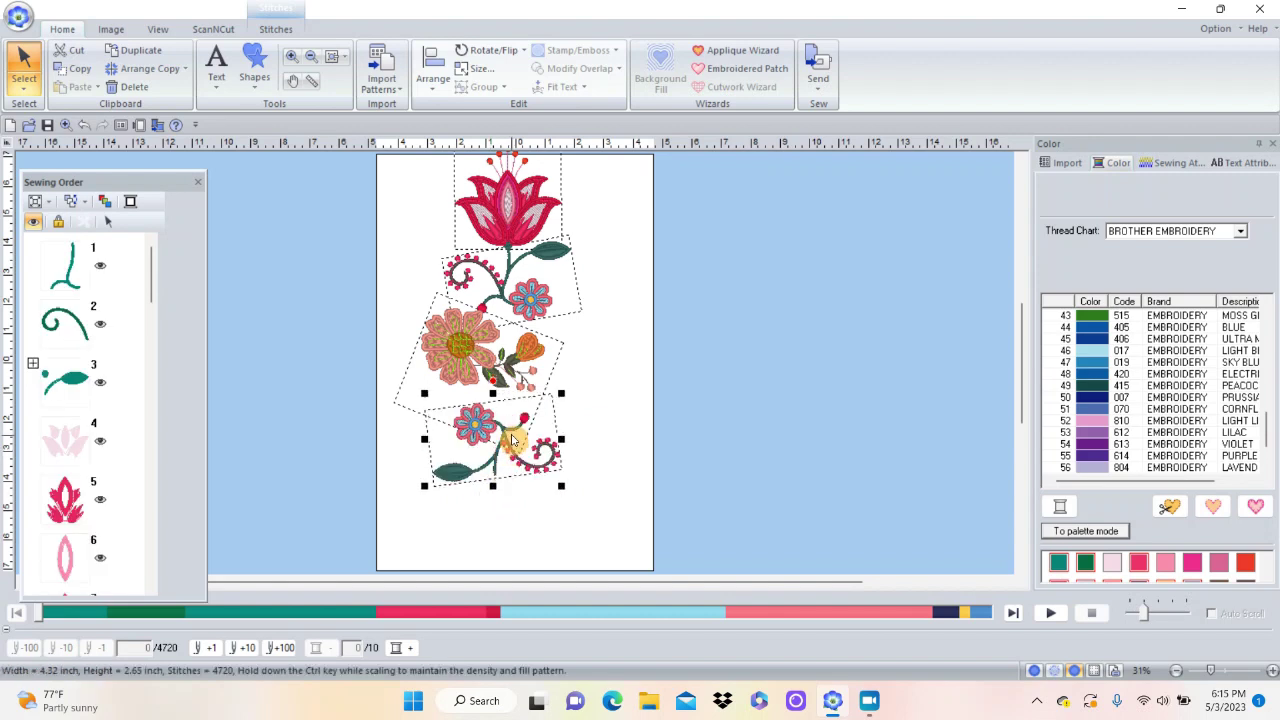
pyautogui.moveTo(497, 425); pyautogui.dragTo(498, 407)
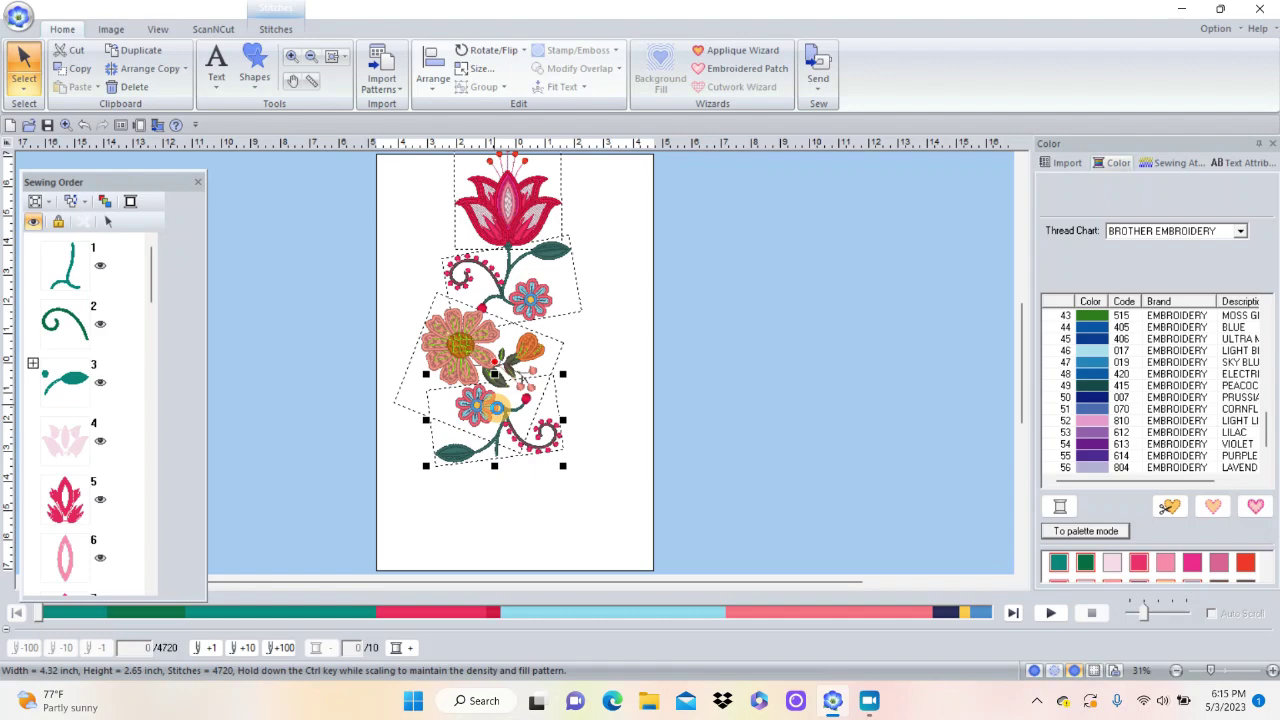
# Duplicate the tulip bloom, rotate the copy 180 degrees, and position its base on the lower end of the upside-down spray's stem.
pyautogui.click(518, 224)
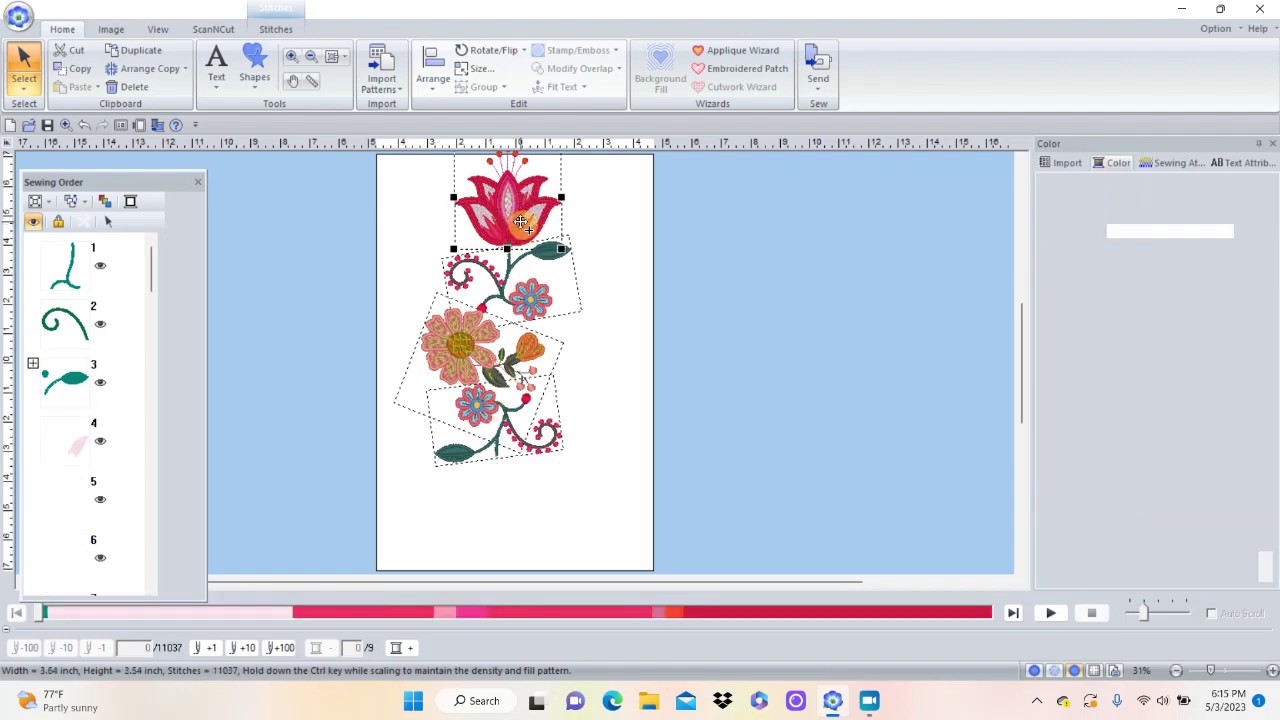
pyautogui.moveTo(518, 218); pyautogui.dragTo(491, 487)
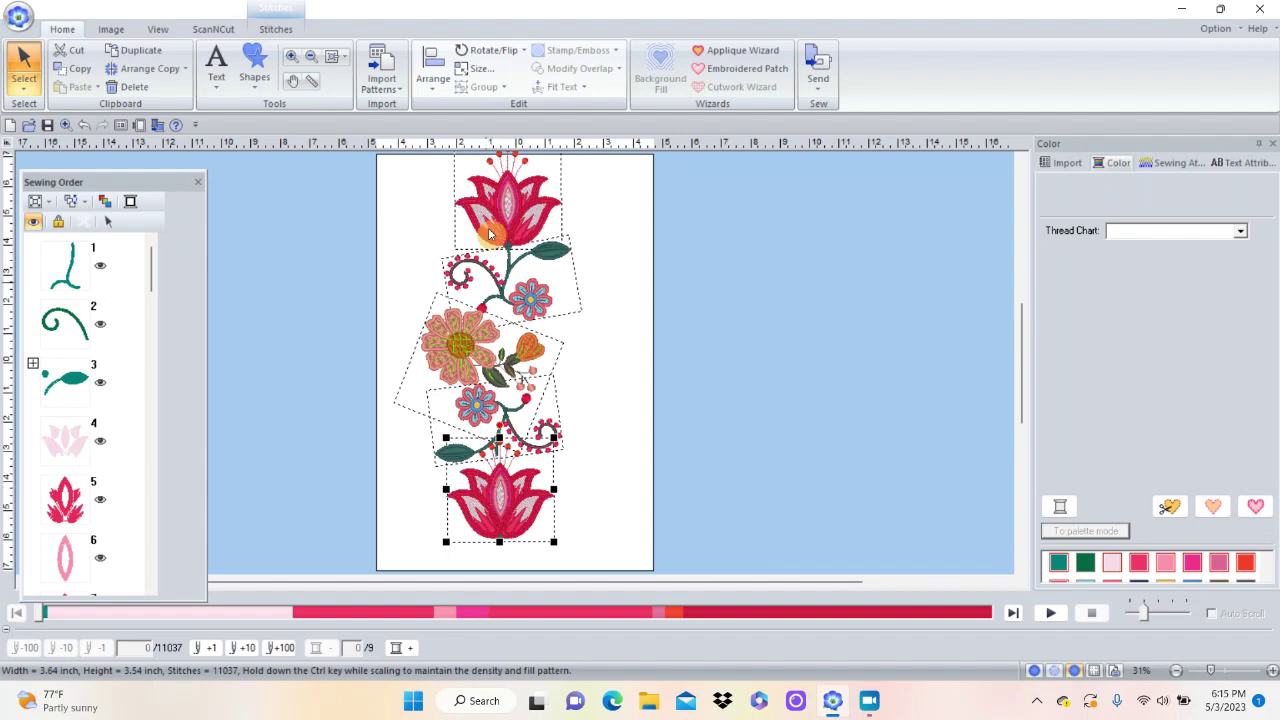
pyautogui.click(497, 50)
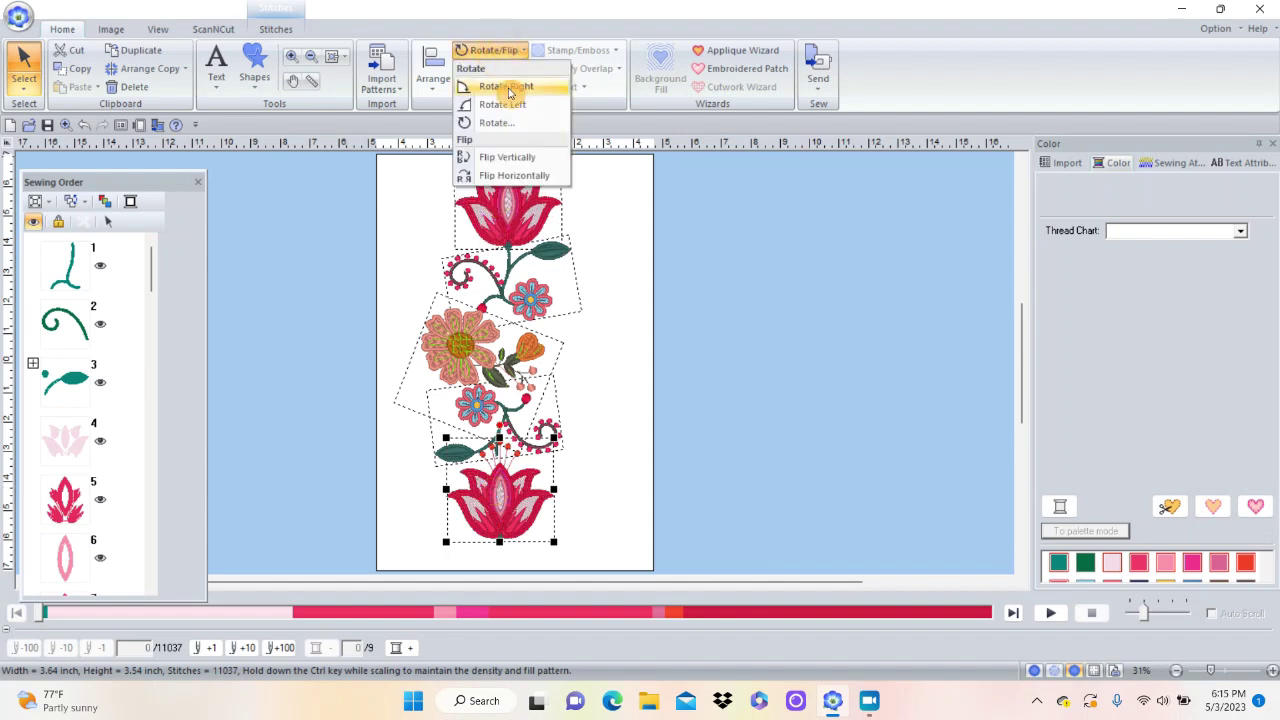
pyautogui.click(509, 87)
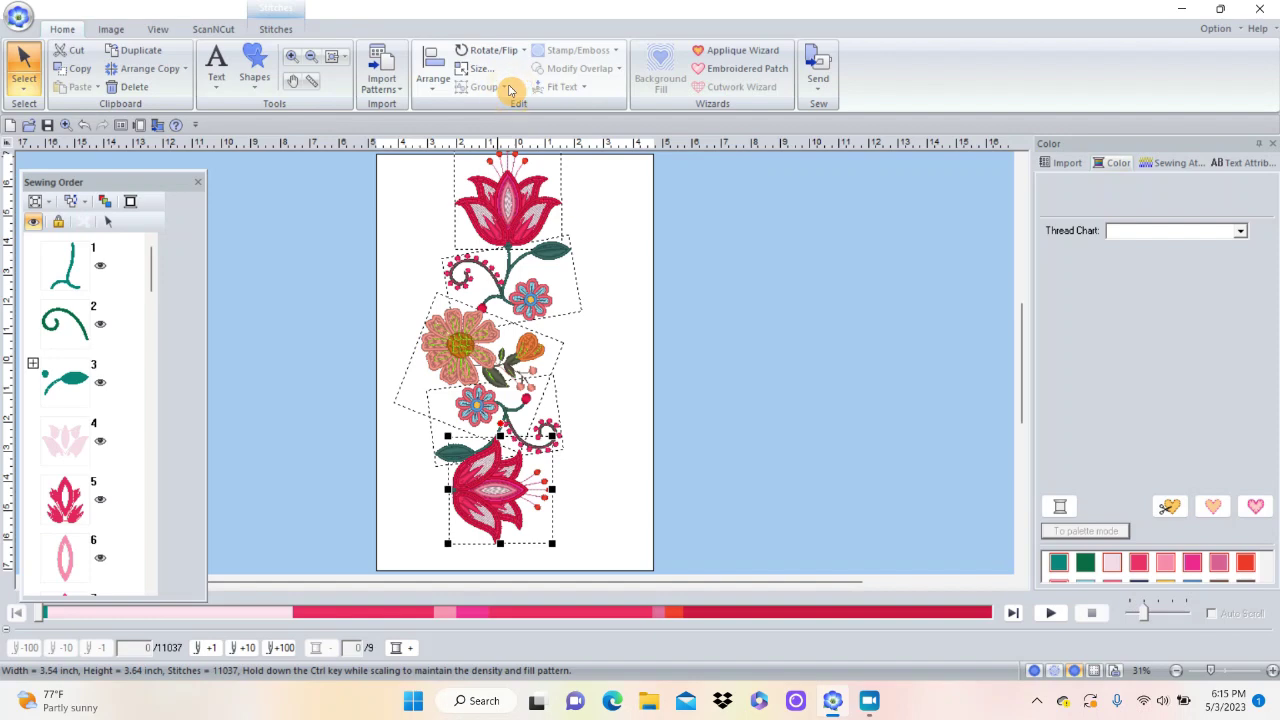
pyautogui.click(500, 50)
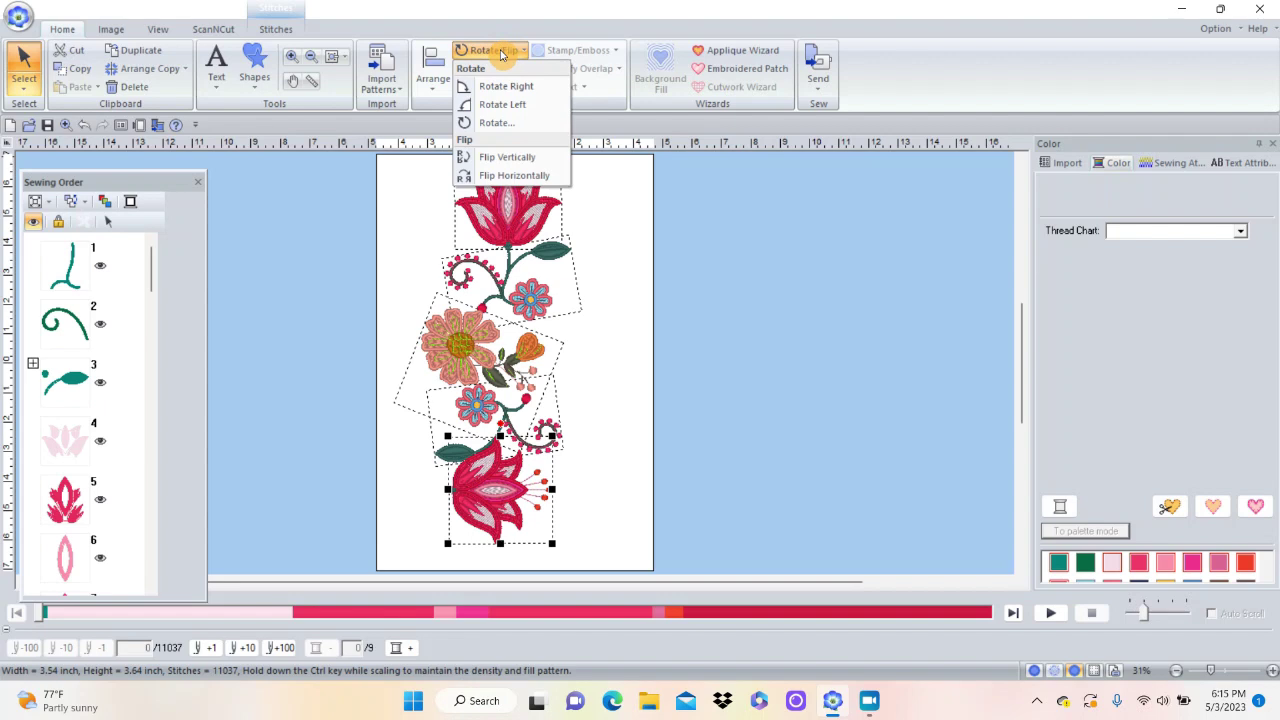
pyautogui.click(505, 88)
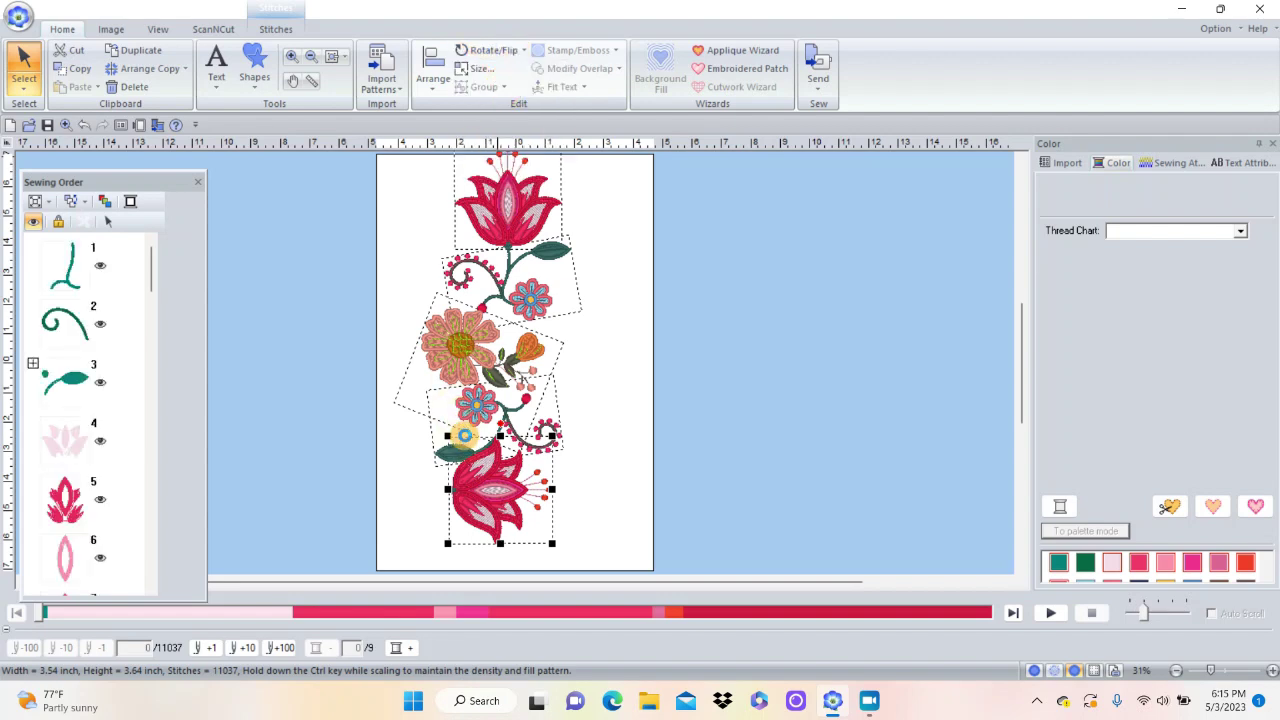
pyautogui.moveTo(490, 462)
pyautogui.mouseDown()
pyautogui.moveTo(499, 494)
pyautogui.moveTo(499, 483)
pyautogui.mouseUp()
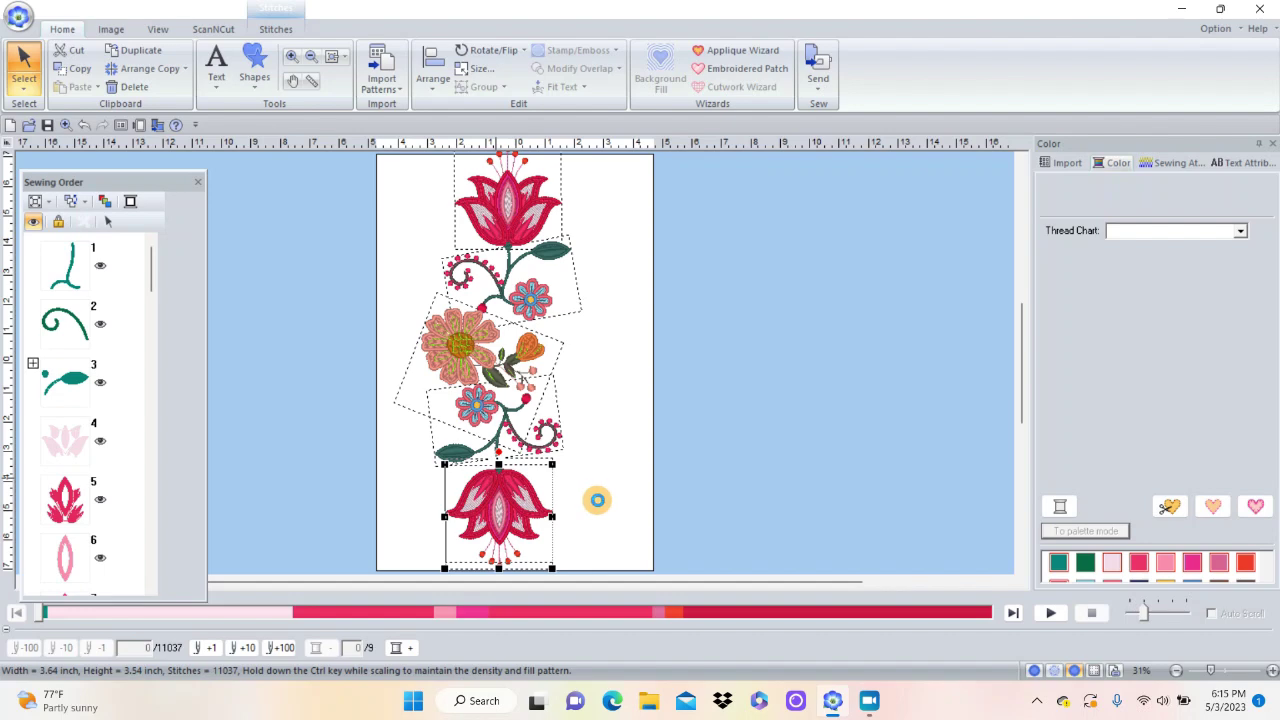
pyautogui.click(602, 502)
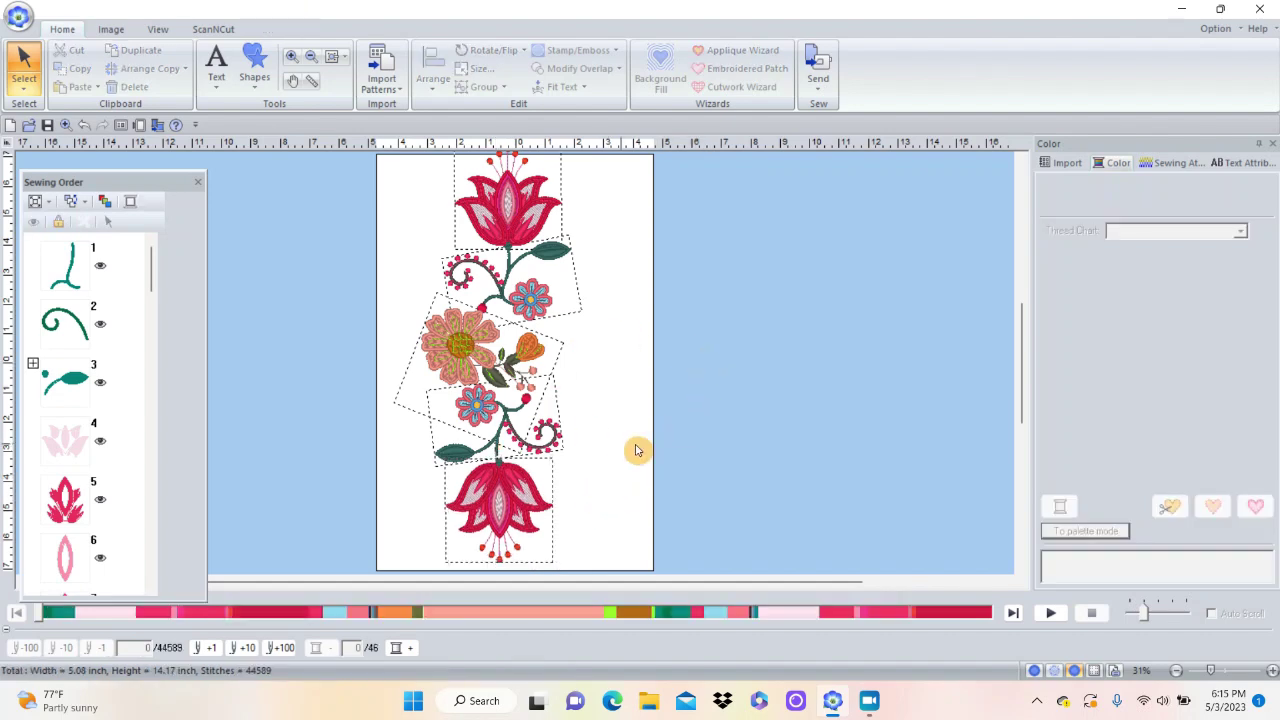
# Recolor the large flower's coral petals and berries to RED 800 from the BROTHER EMBROIDERY thread chart.
pyautogui.click(487, 335)
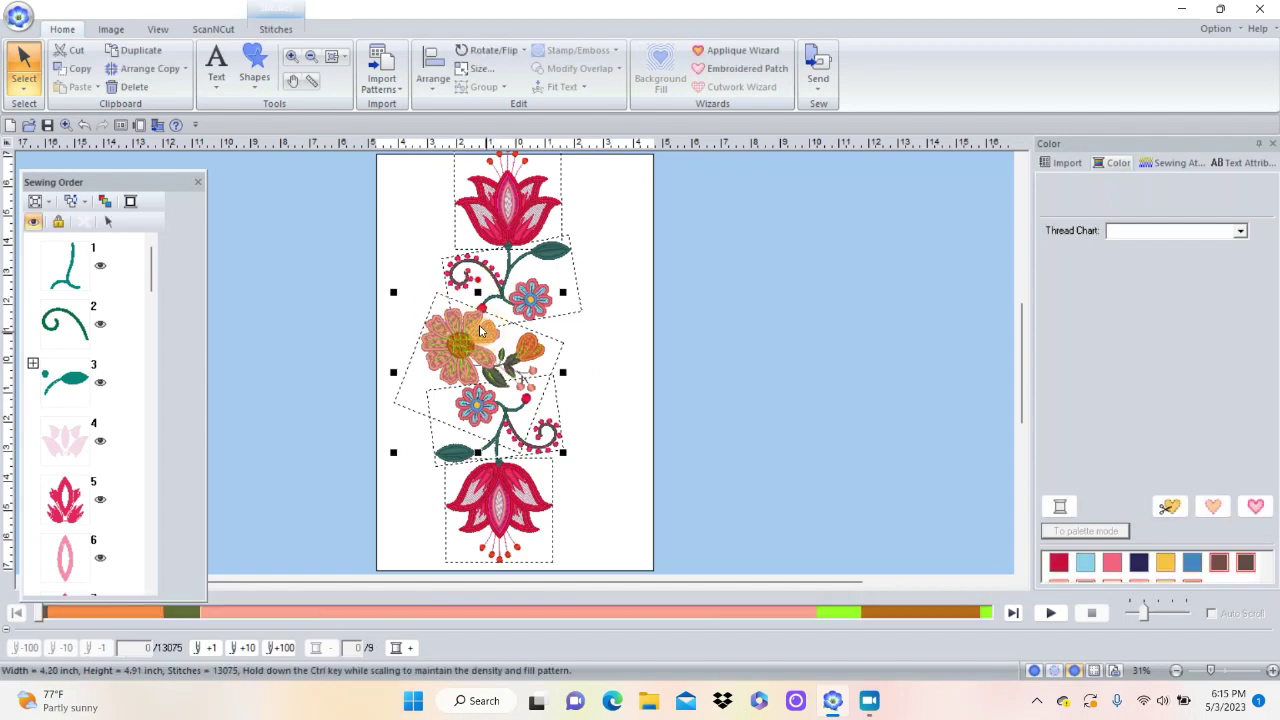
pyautogui.moveTo(151, 292); pyautogui.dragTo(154, 436)
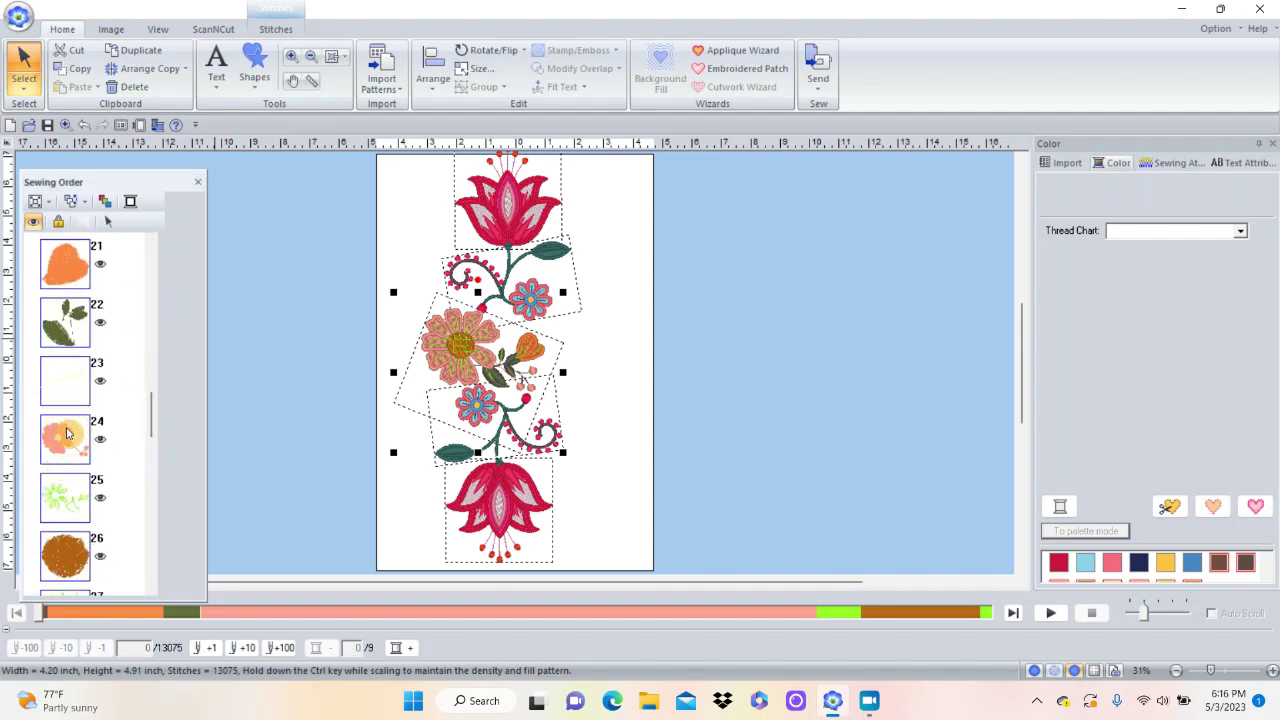
pyautogui.click(287, 395)
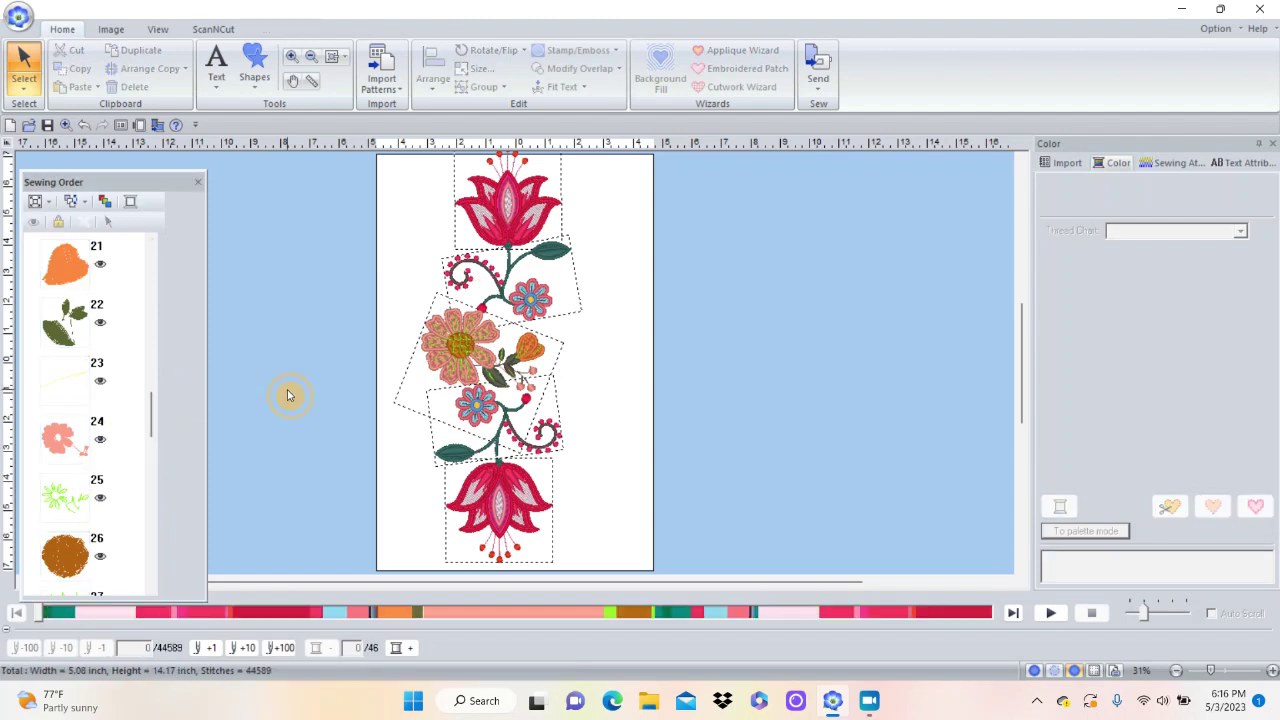
pyautogui.click(64, 437)
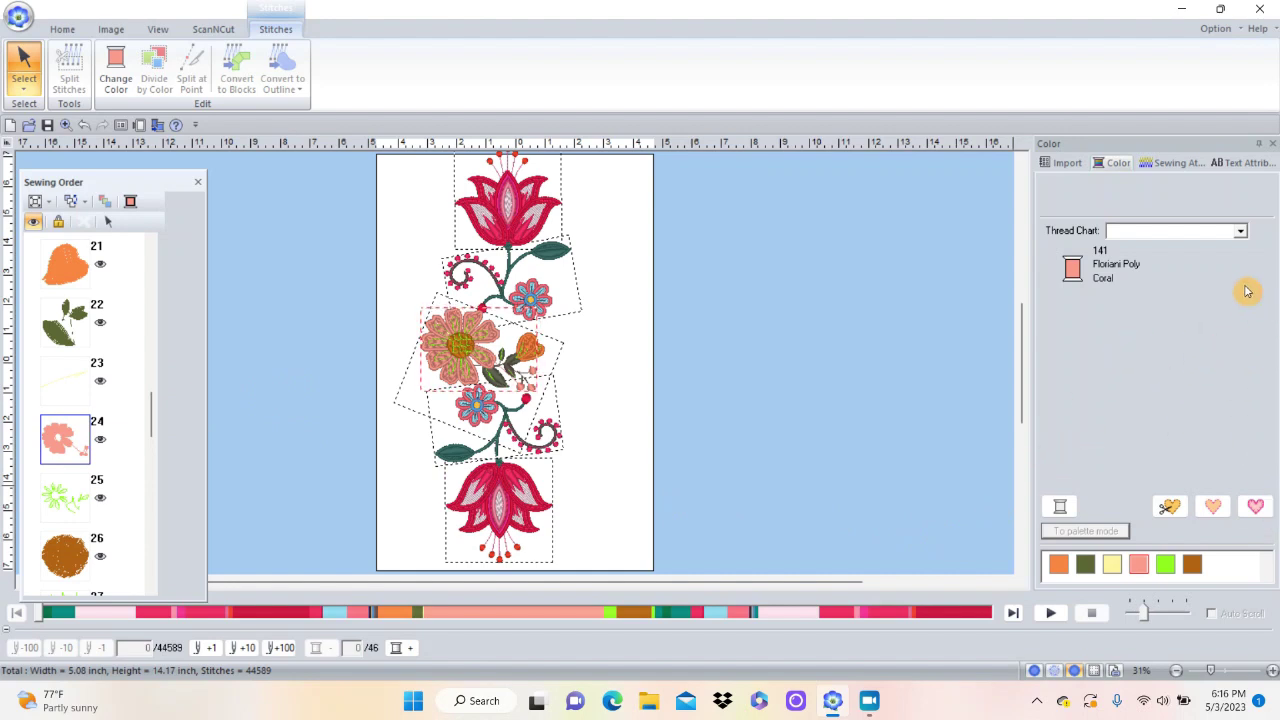
pyautogui.click(1240, 231)
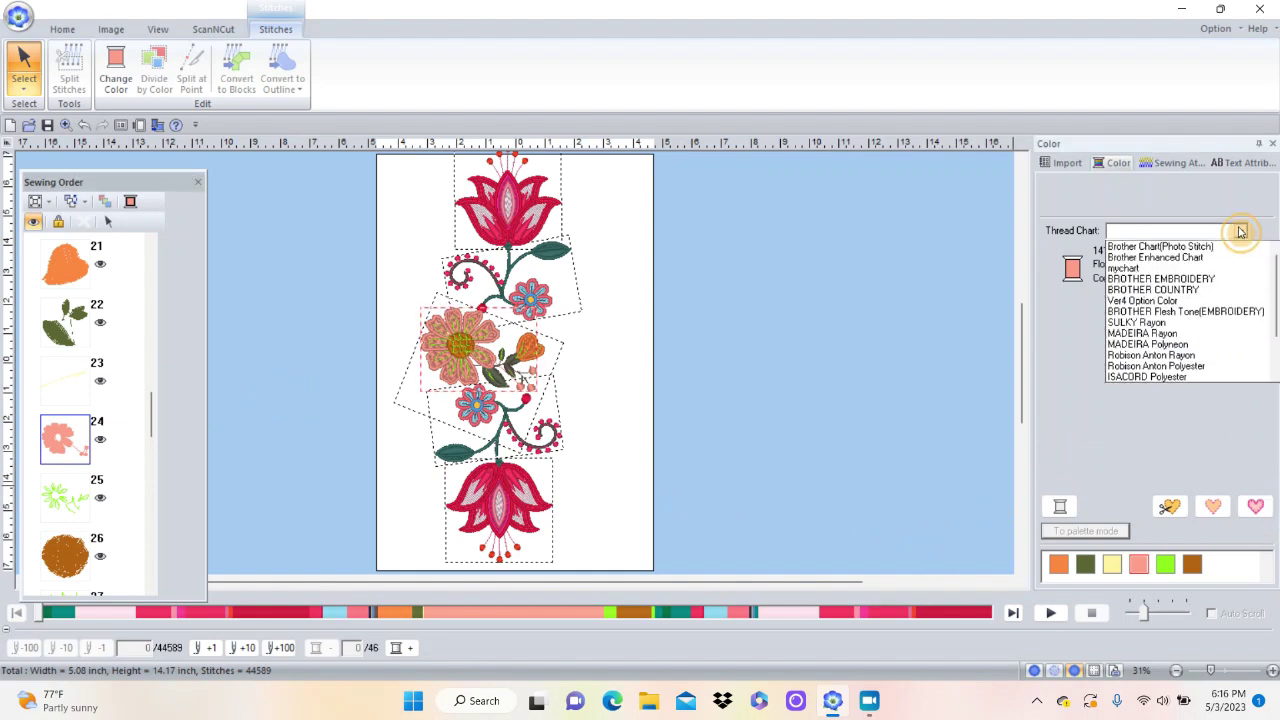
pyautogui.click(1175, 279)
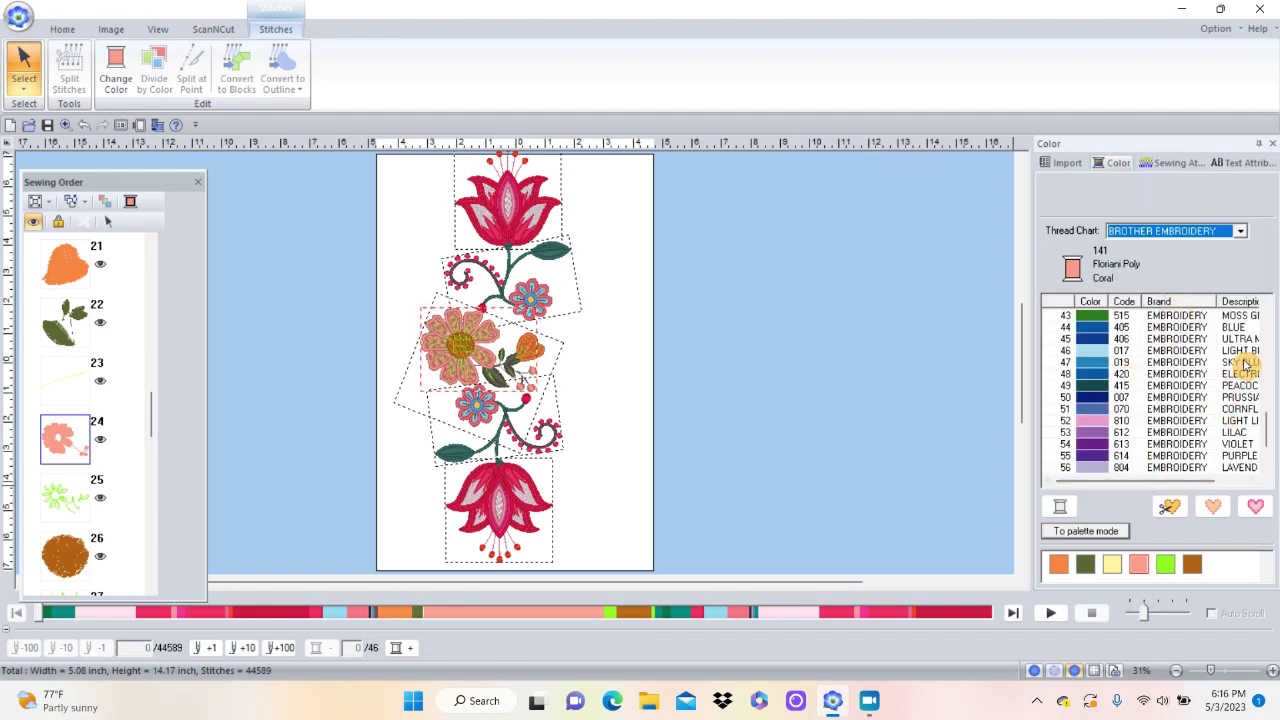
pyautogui.moveTo(1267, 421); pyautogui.dragTo(1264, 315)
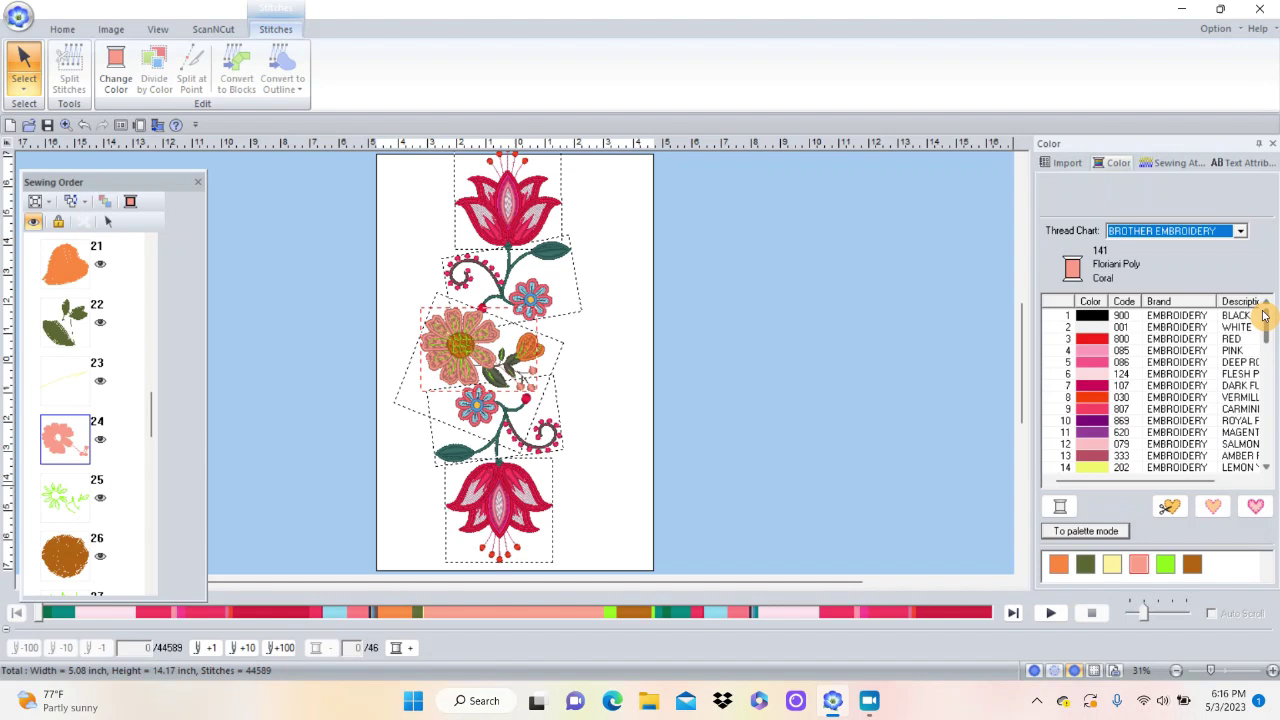
pyautogui.click(1077, 340)
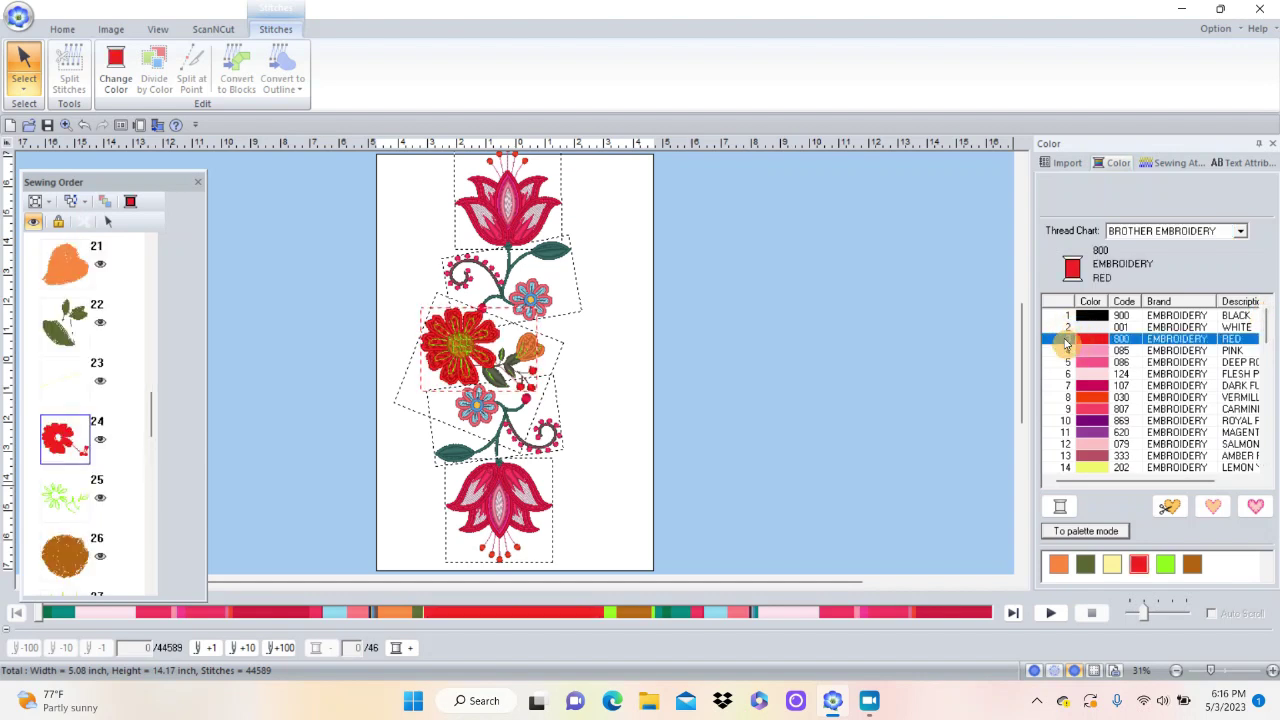
# Recolor the orange bud beside the large flower to TEAL GREEN 534 from the BROTHER EMBROIDERY thread chart.
pyautogui.click(68, 268)
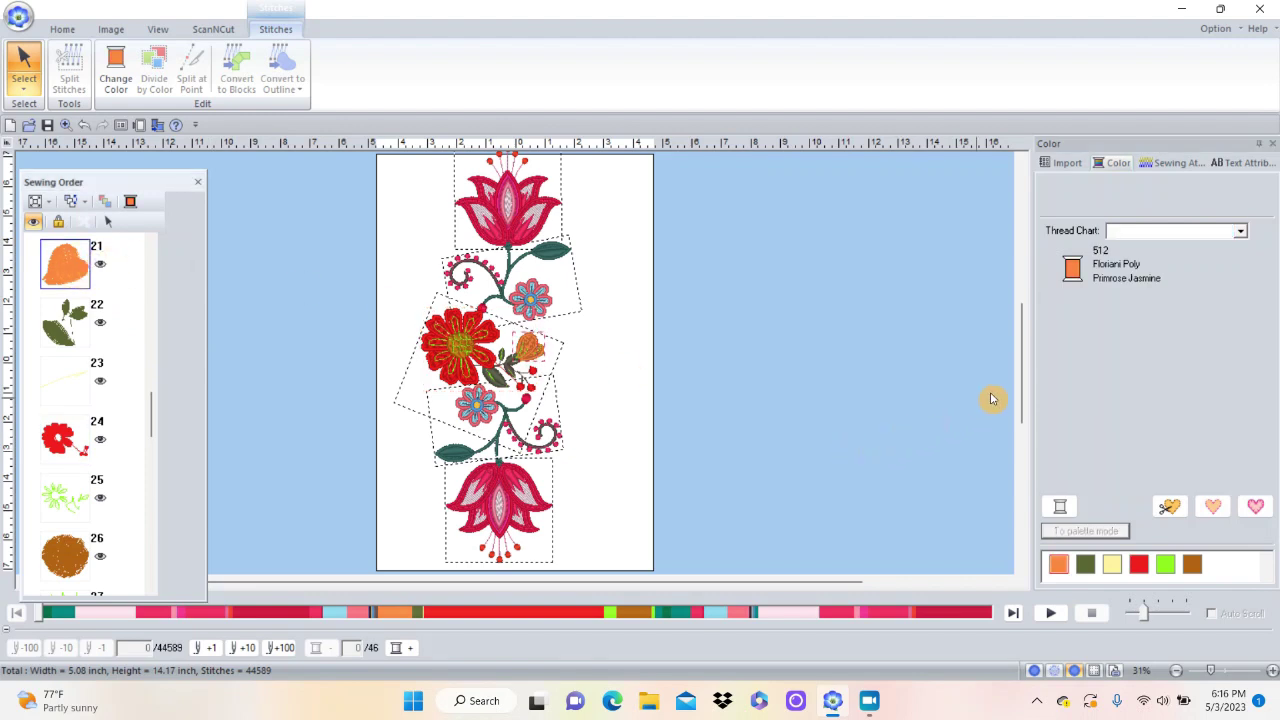
pyautogui.click(1241, 231)
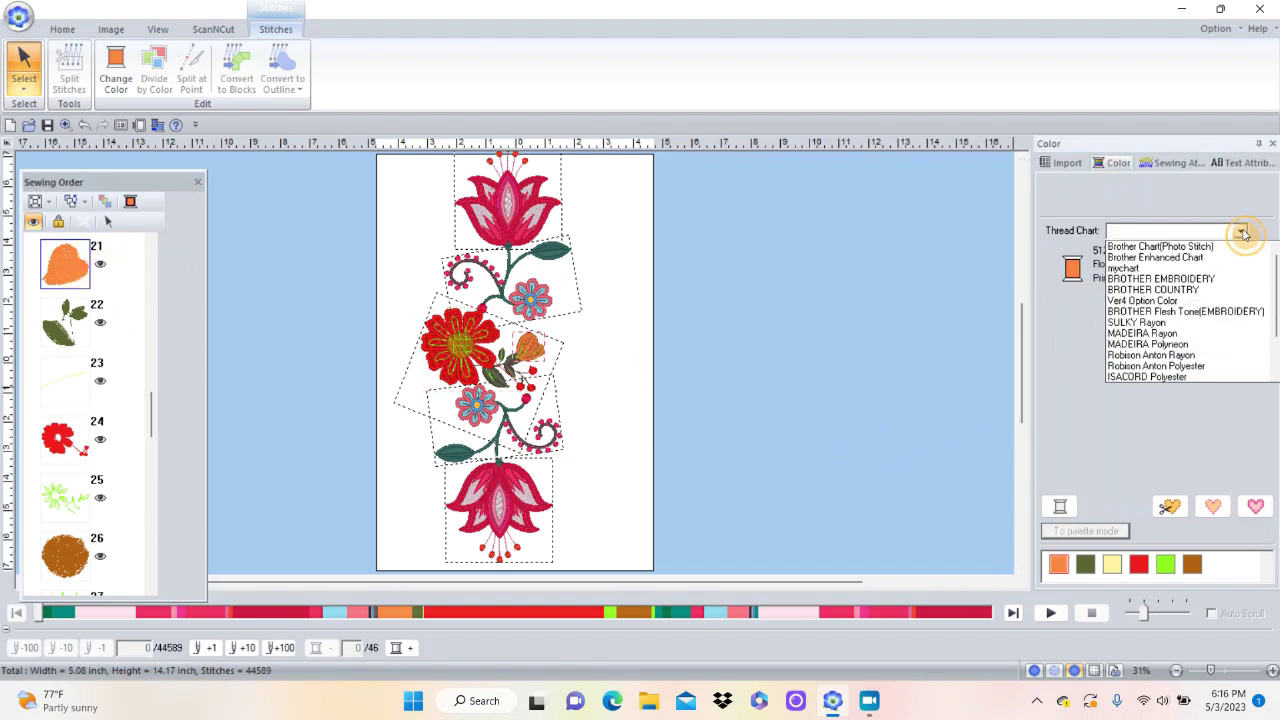
pyautogui.click(1199, 285)
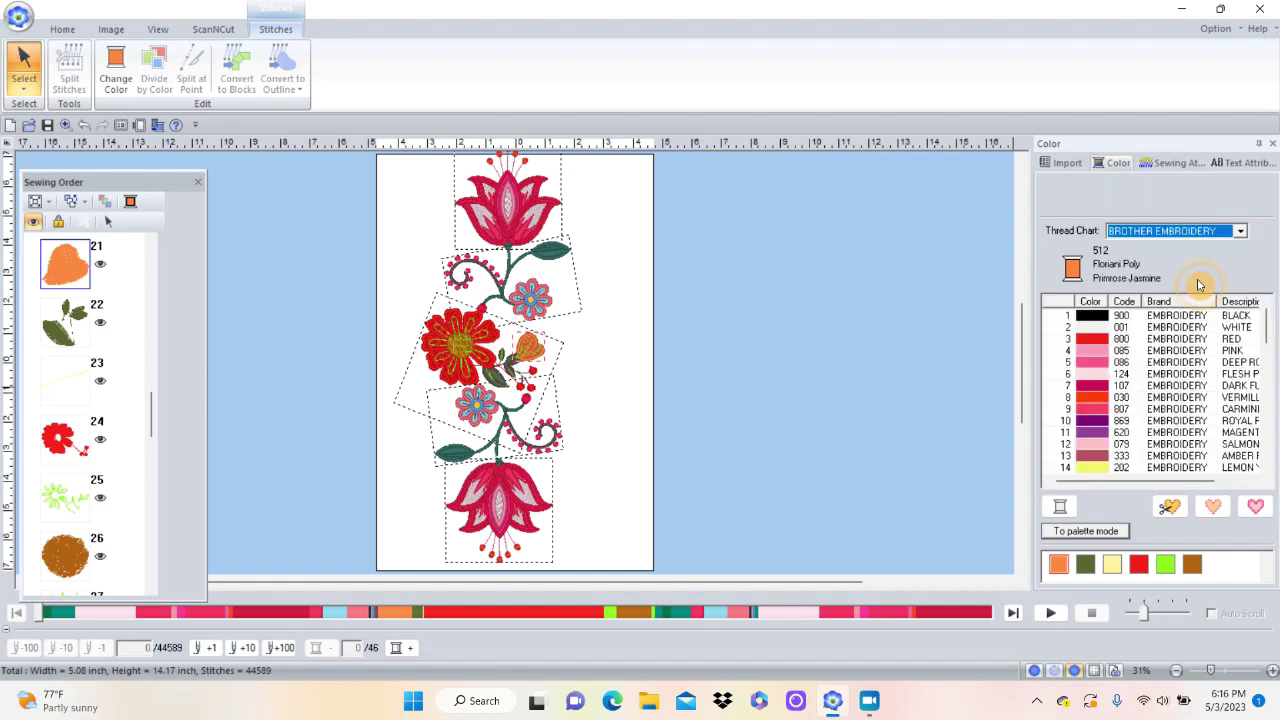
pyautogui.moveTo(1270, 335); pyautogui.dragTo(1260, 408)
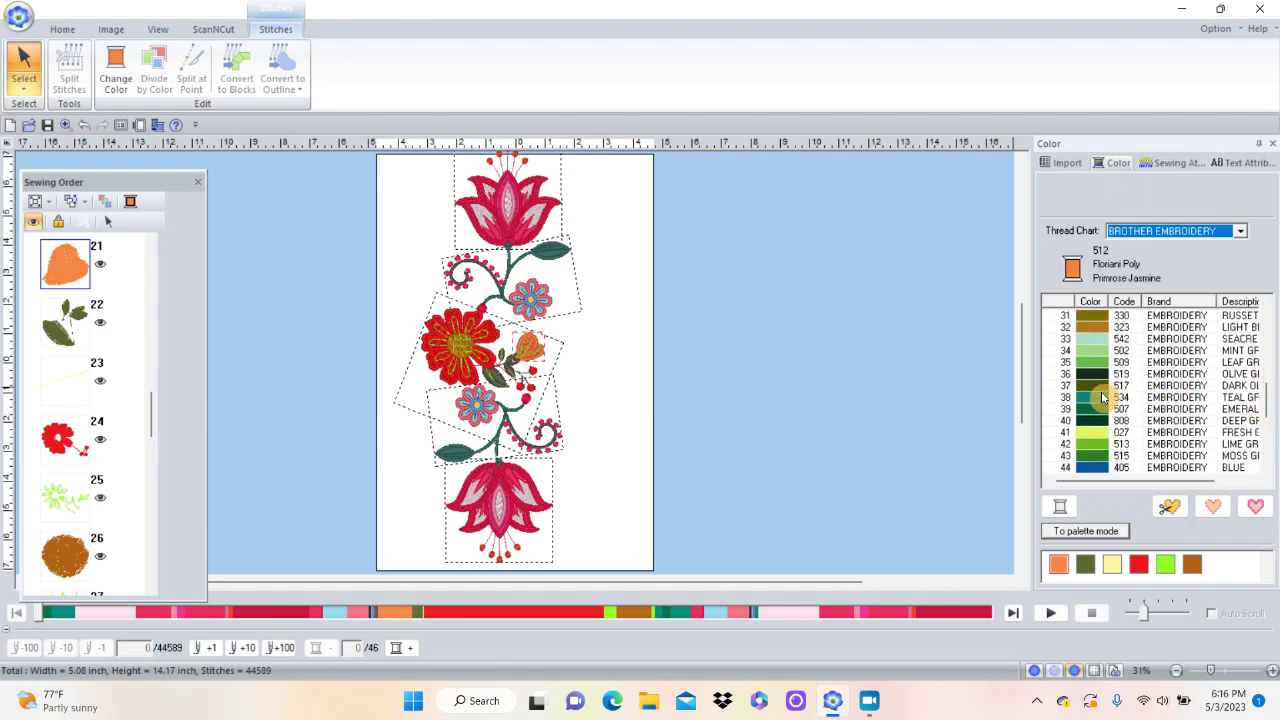
pyautogui.click(1101, 397)
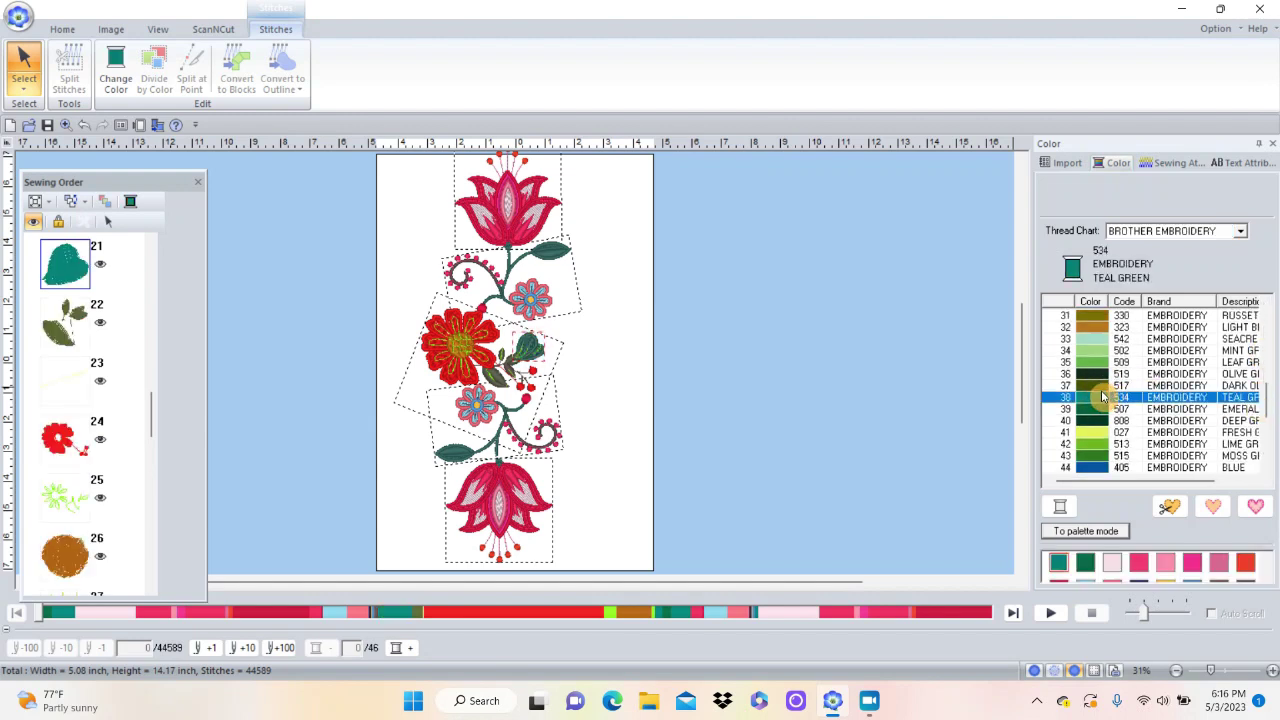
pyautogui.click(814, 372)
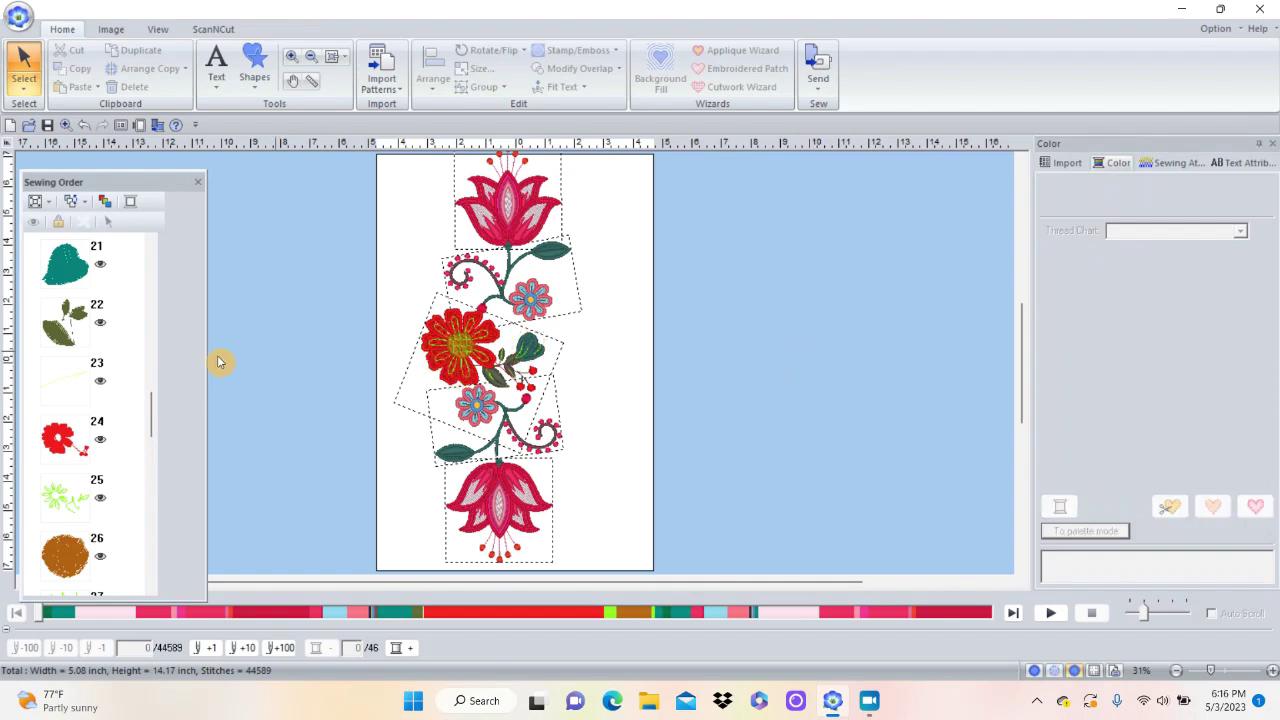
# Recolor the large flower's brown center to FRESH GREEN 027 from the BROTHER EMBROIDERY thread chart.
pyautogui.click(72, 556)
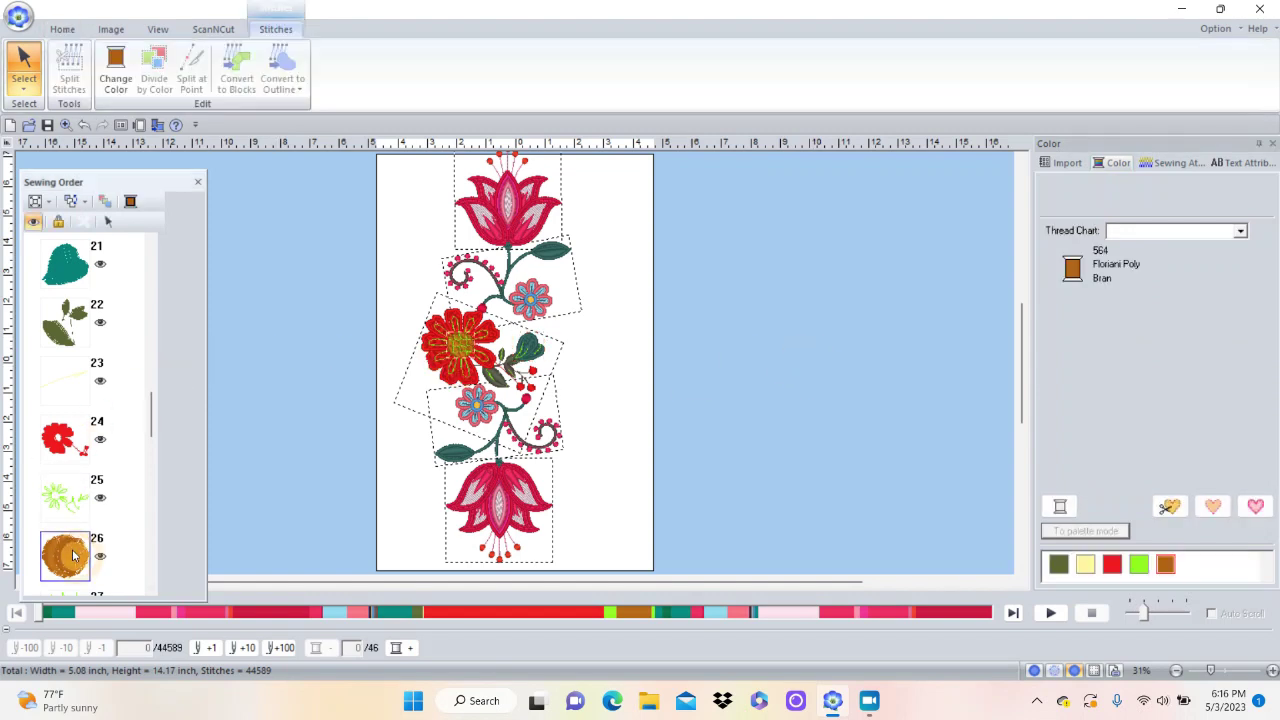
pyautogui.click(1239, 233)
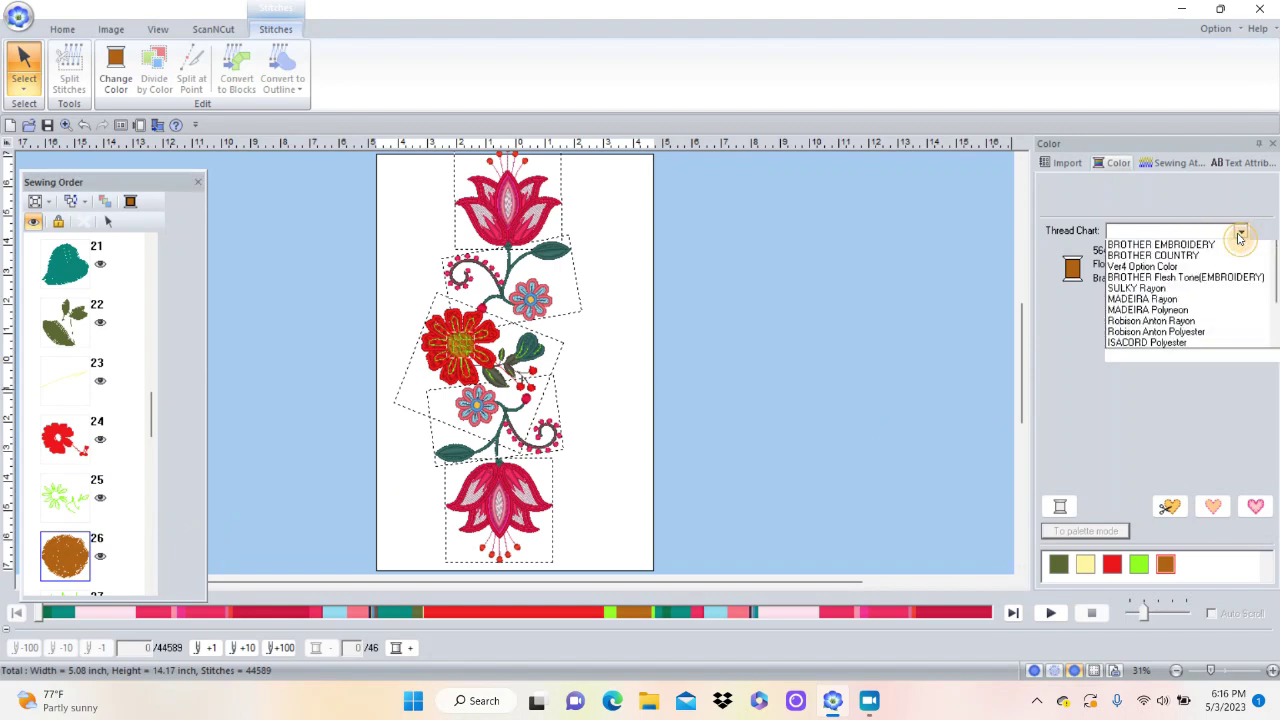
pyautogui.click(1207, 280)
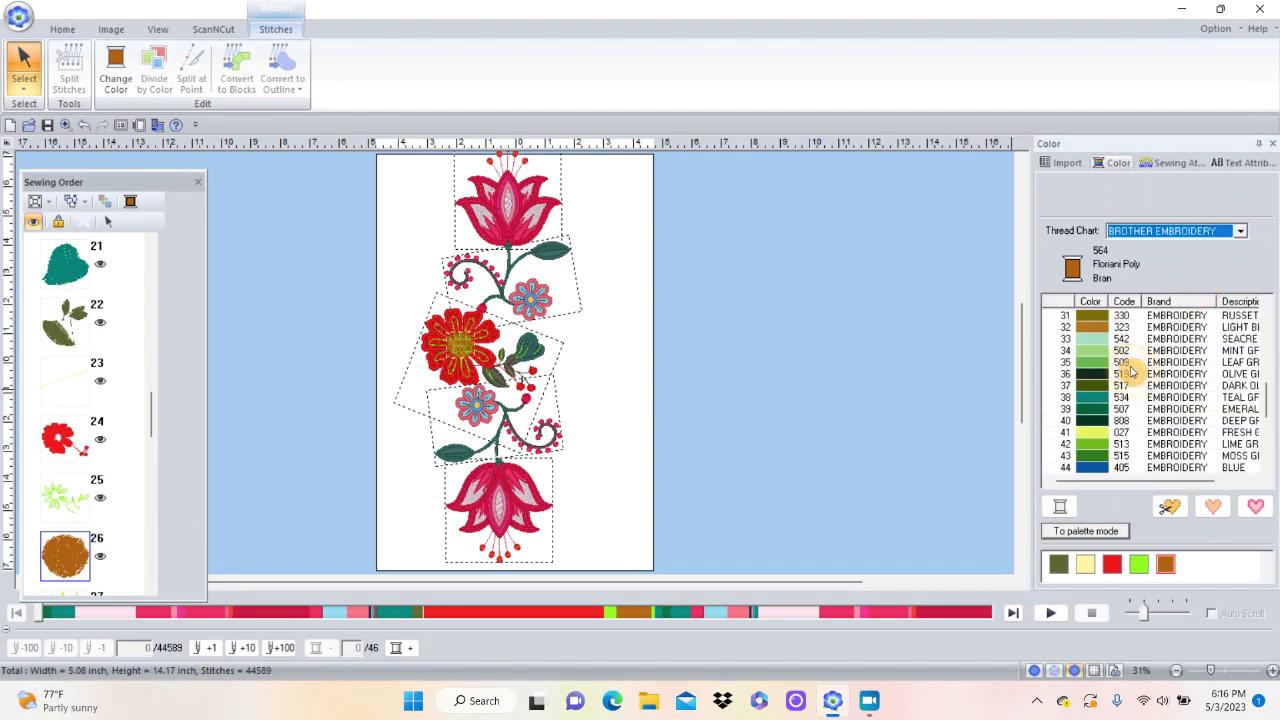
pyautogui.click(1090, 432)
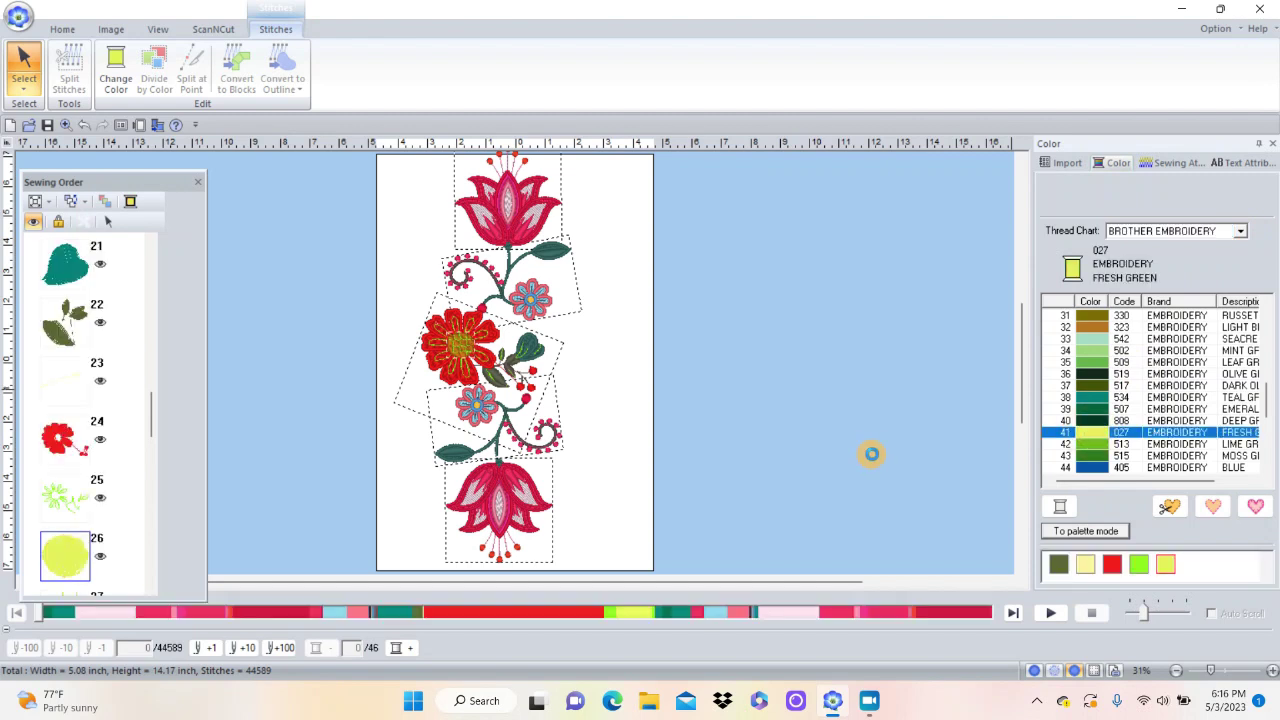
pyautogui.click(872, 456)
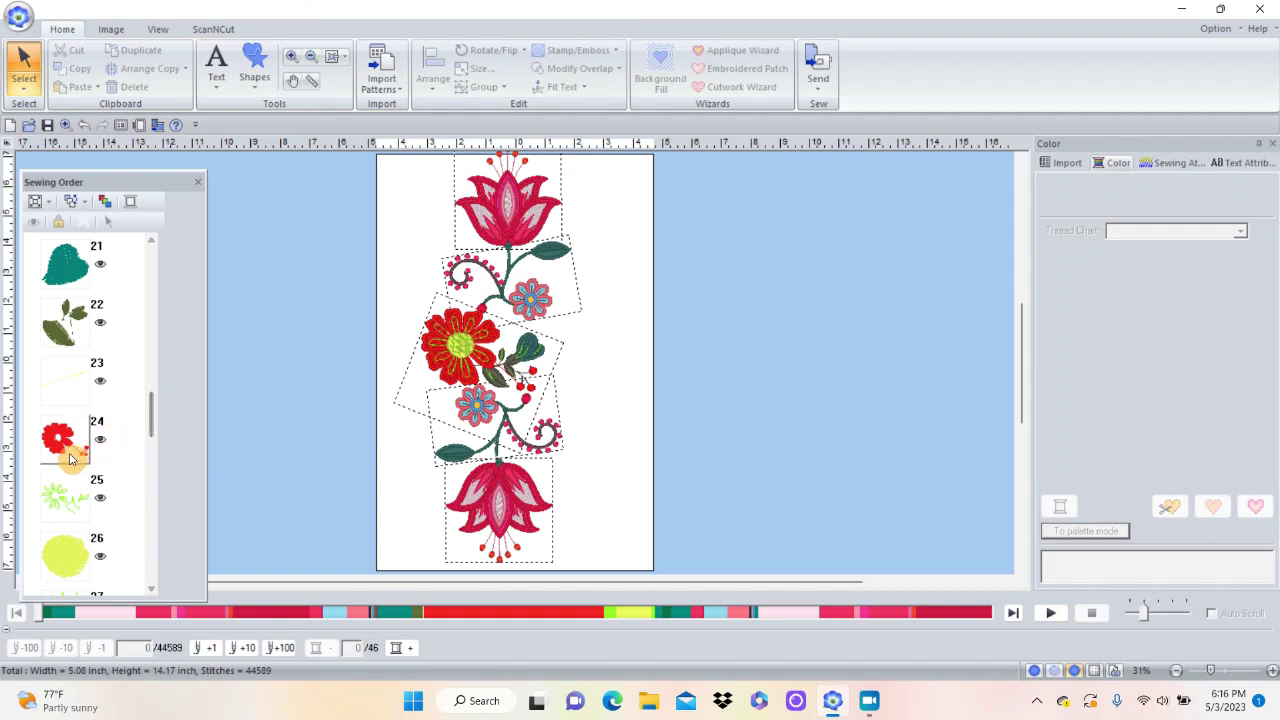
# Recolor the bright green detail stitching on the large flower to LEAF GREEN 509 from the BROTHER EMBROIDERY thread chart.
pyautogui.click(65, 495)
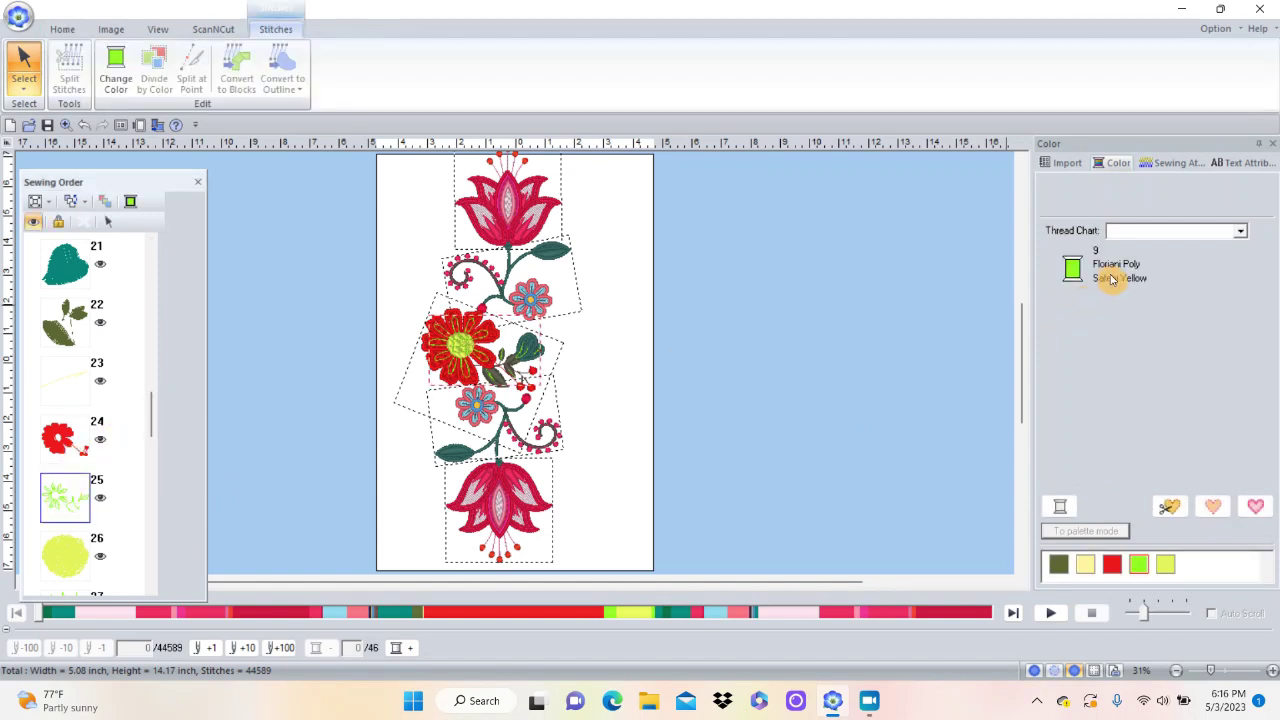
pyautogui.click(1240, 232)
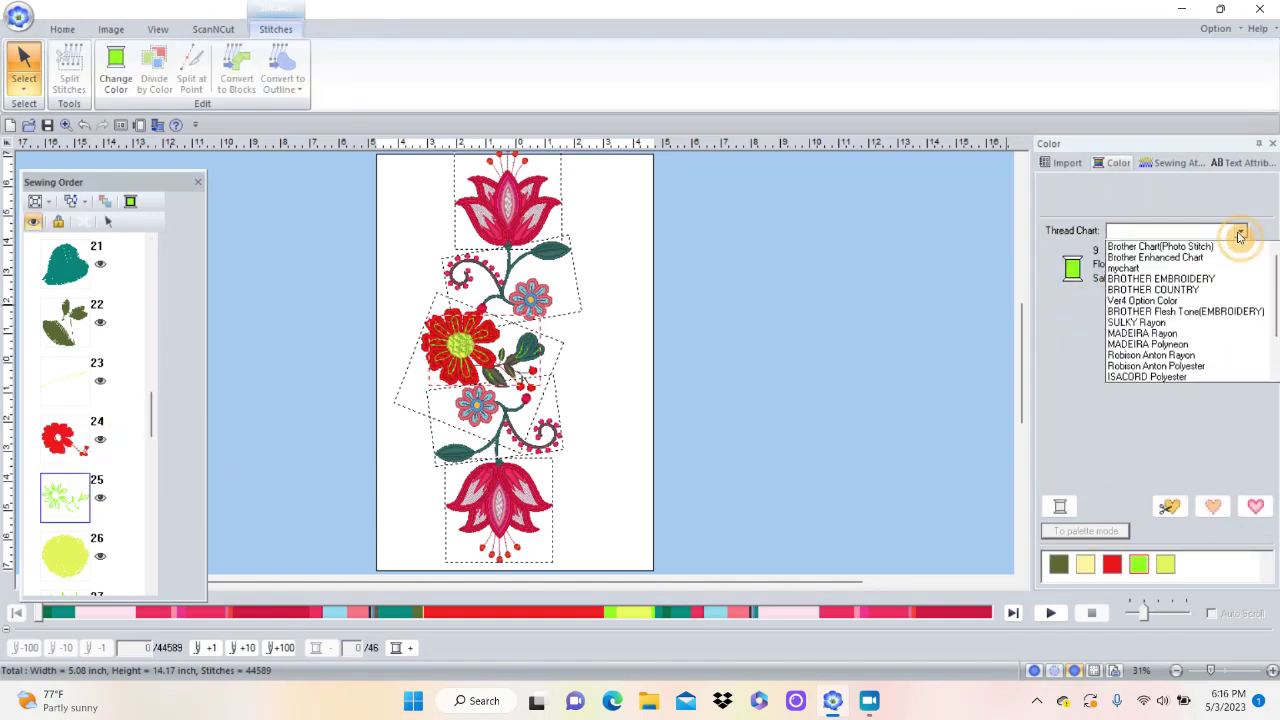
pyautogui.click(1197, 283)
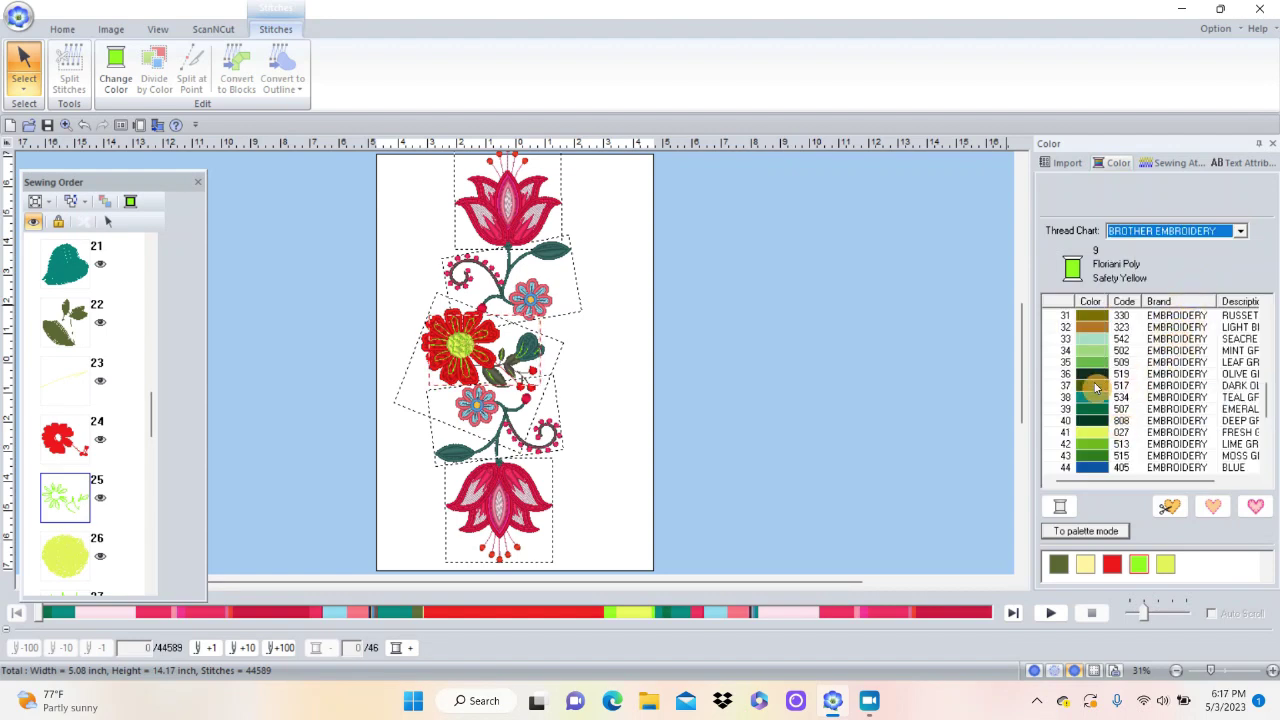
pyautogui.click(1093, 362)
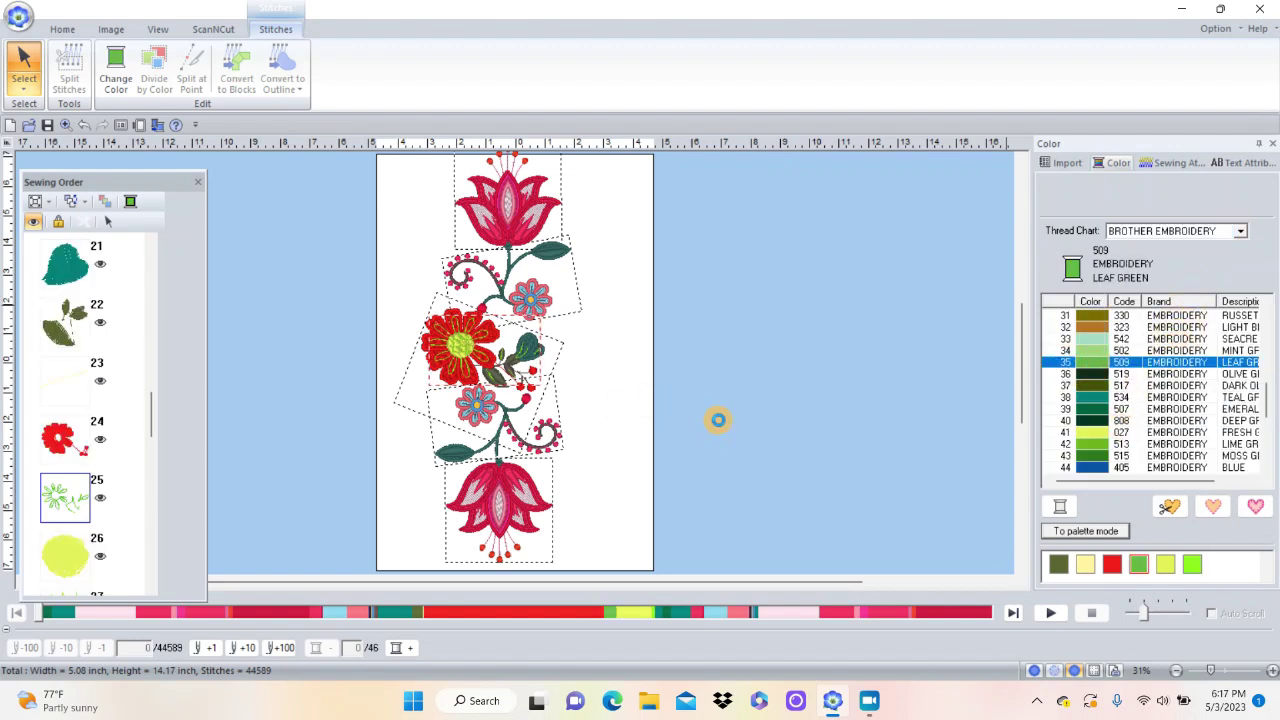
pyautogui.click(666, 332)
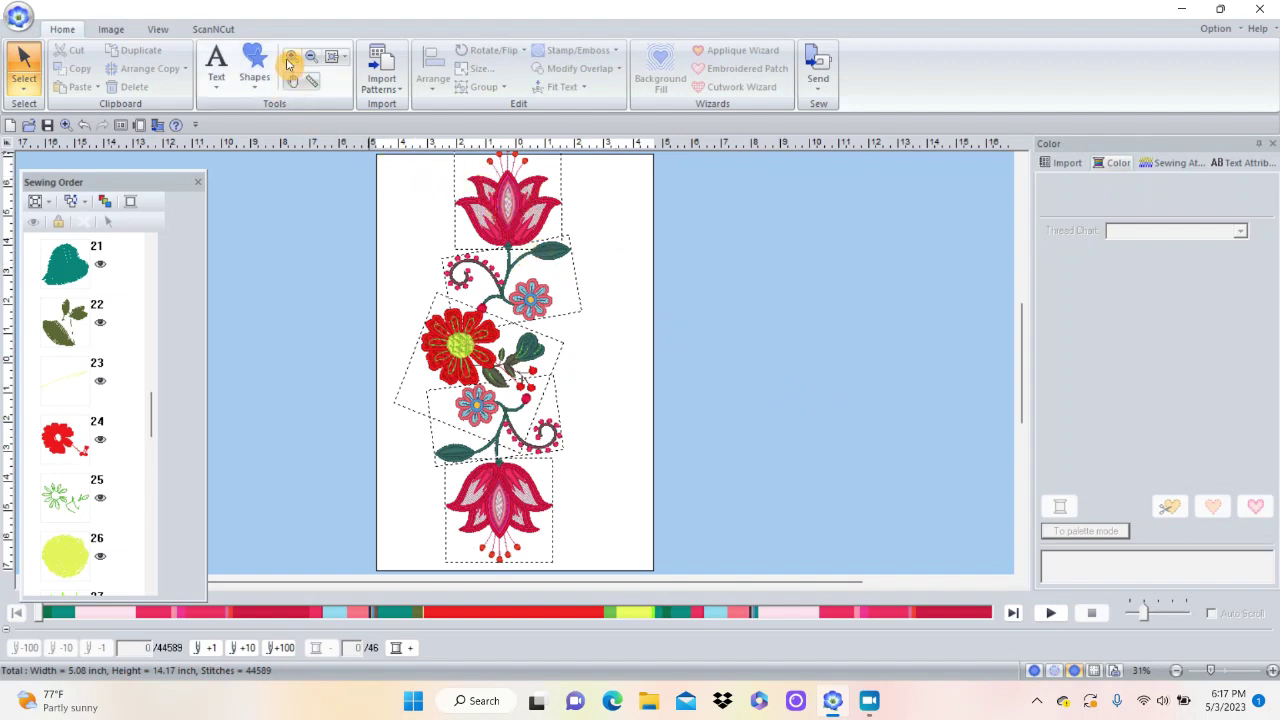
# Scale the entire arrangement down to about 4.83 by 13.48 inches and move it toward the center of the hoop area.
pyautogui.click(27, 60)
pyautogui.moveTo(384, 157); pyautogui.dragTo(660, 586)
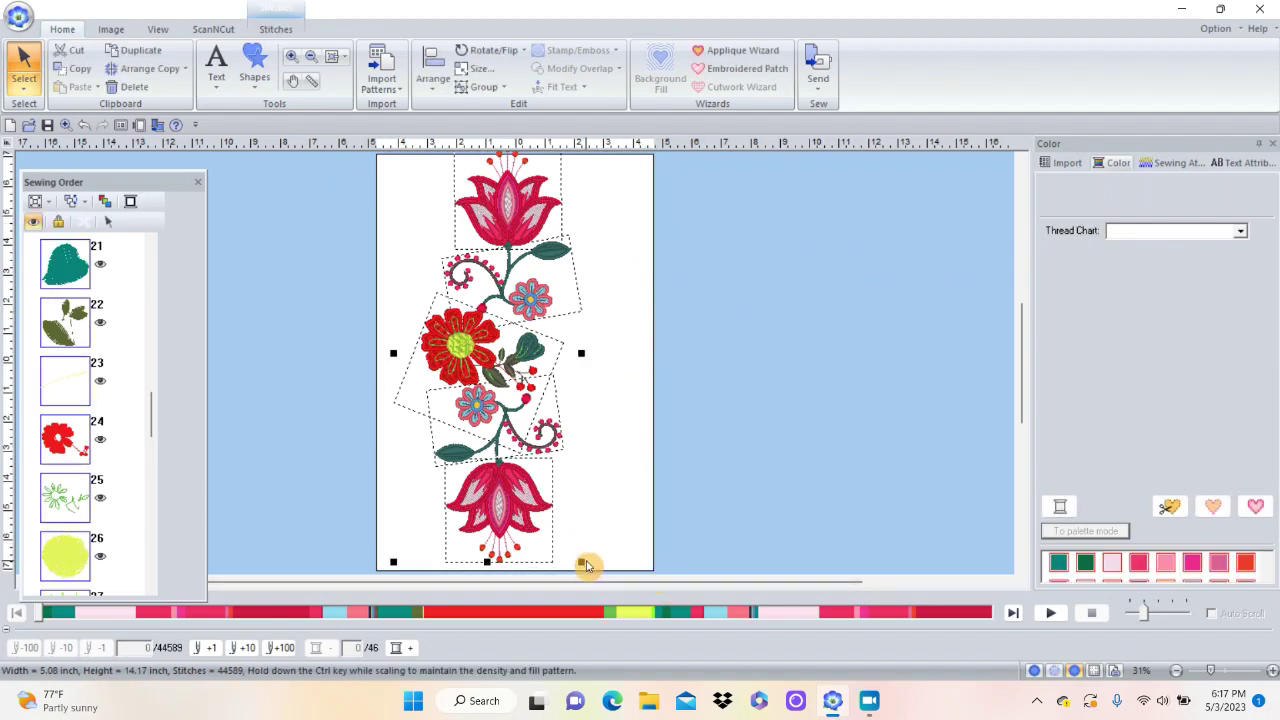
pyautogui.moveTo(582, 562); pyautogui.dragTo(572, 541)
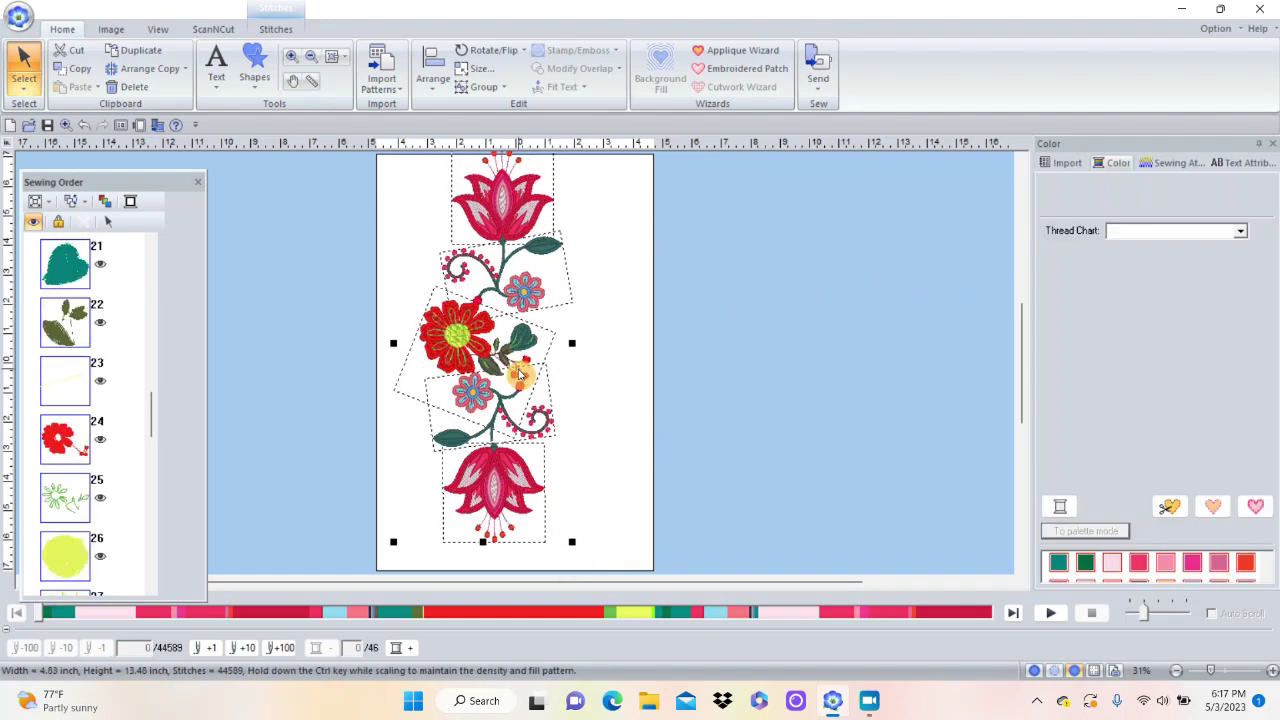
pyautogui.moveTo(510, 362); pyautogui.dragTo(531, 383)
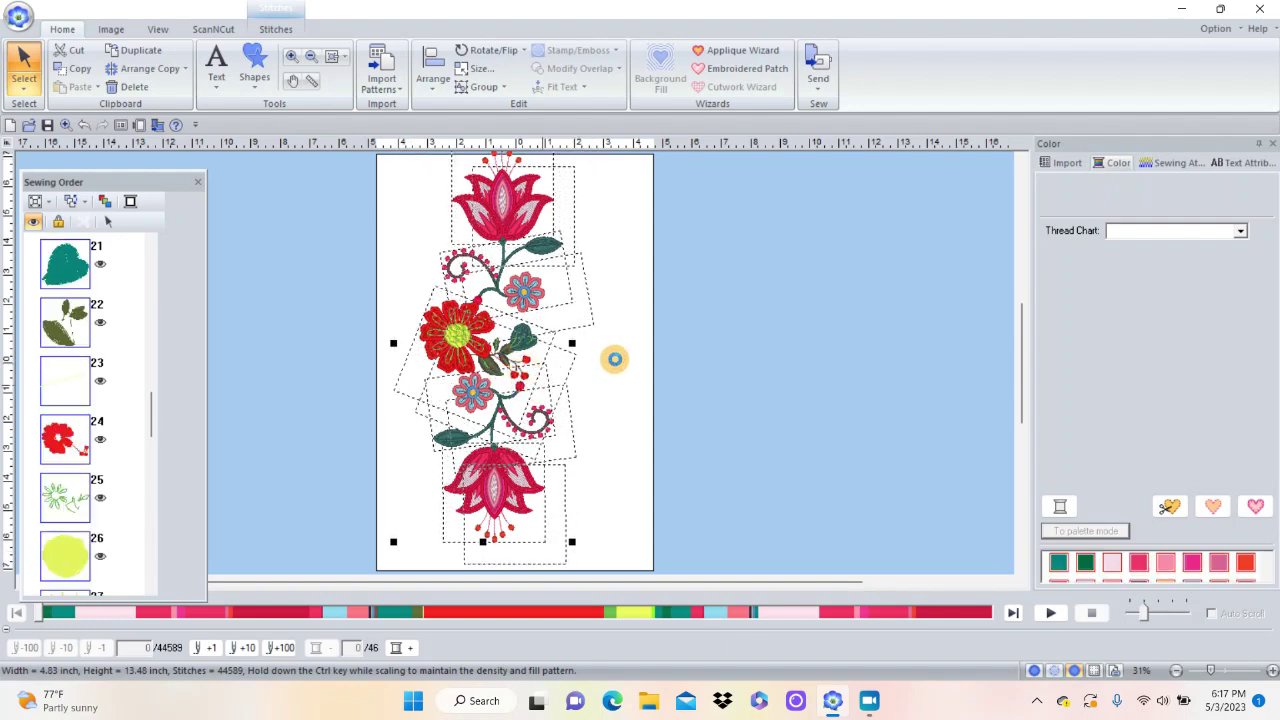
# Move the whole floral arrangement to the middle of the hoop area.
pyautogui.moveTo(615, 358); pyautogui.dragTo(617, 365)
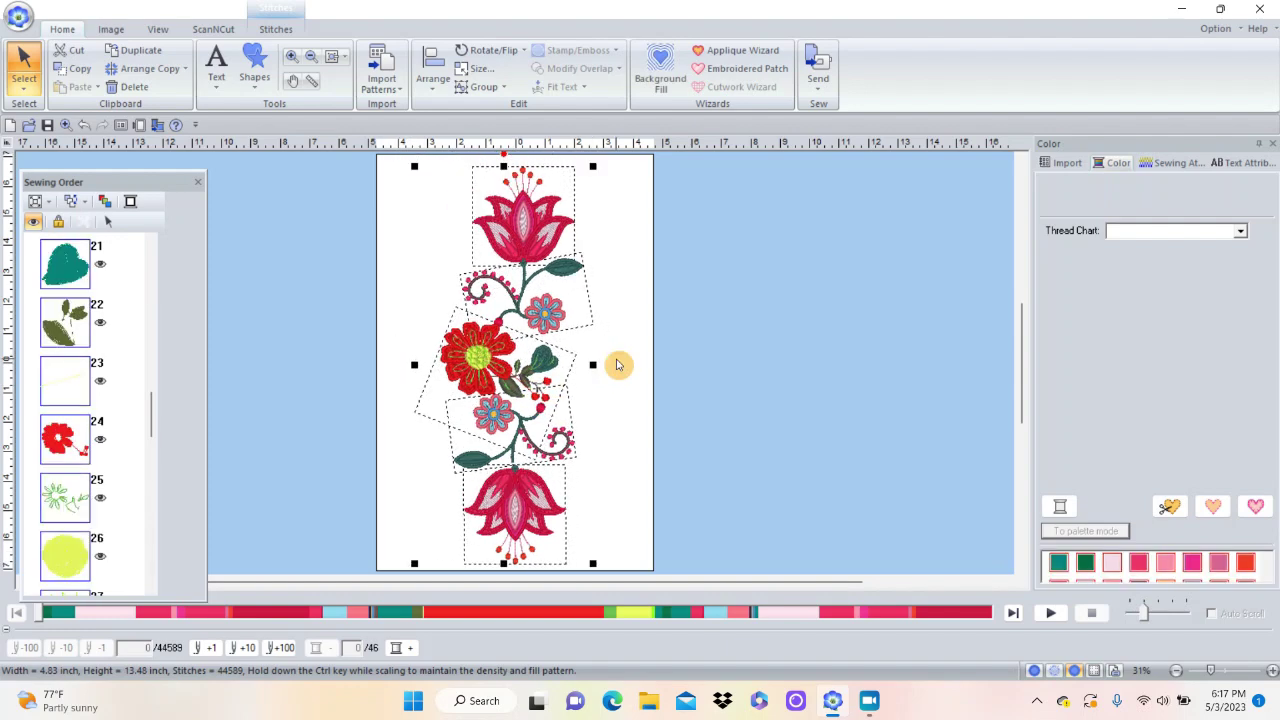
pyautogui.click(706, 318)
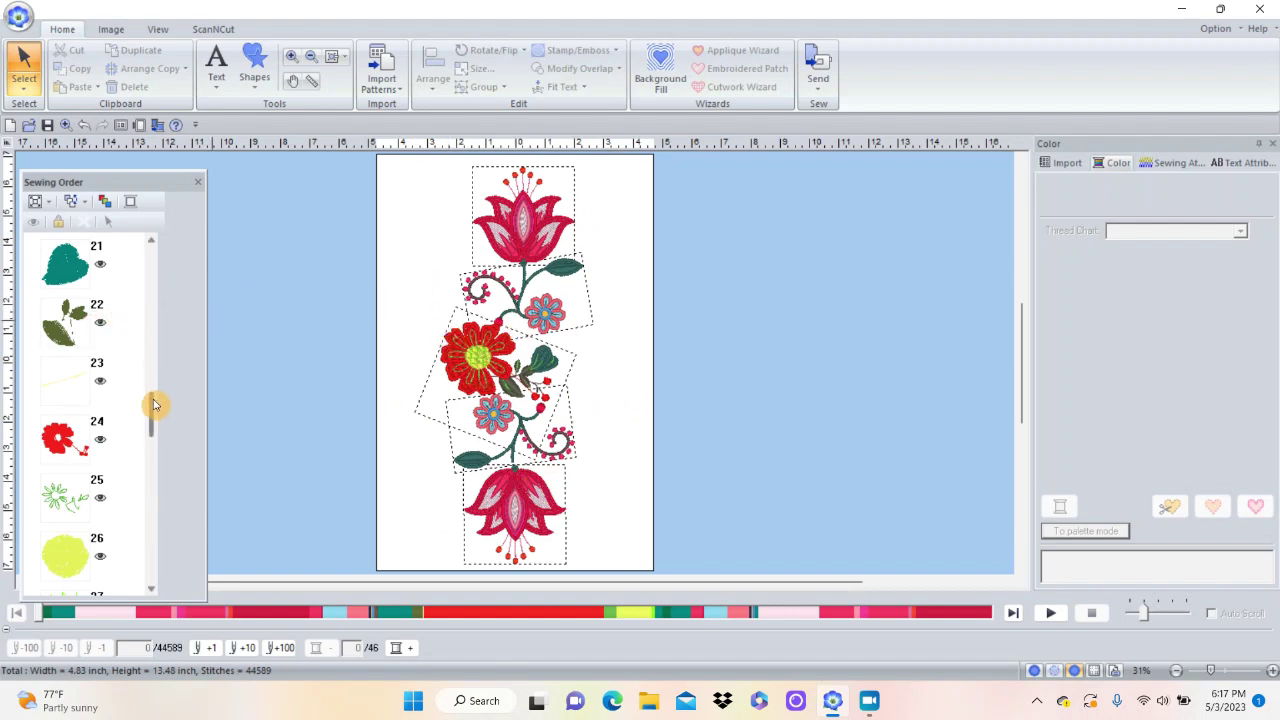
# Optimize the sewing order of the arrangement so that parts with the same thread color are grouped together.
pyautogui.moveTo(152, 405); pyautogui.dragTo(157, 543)
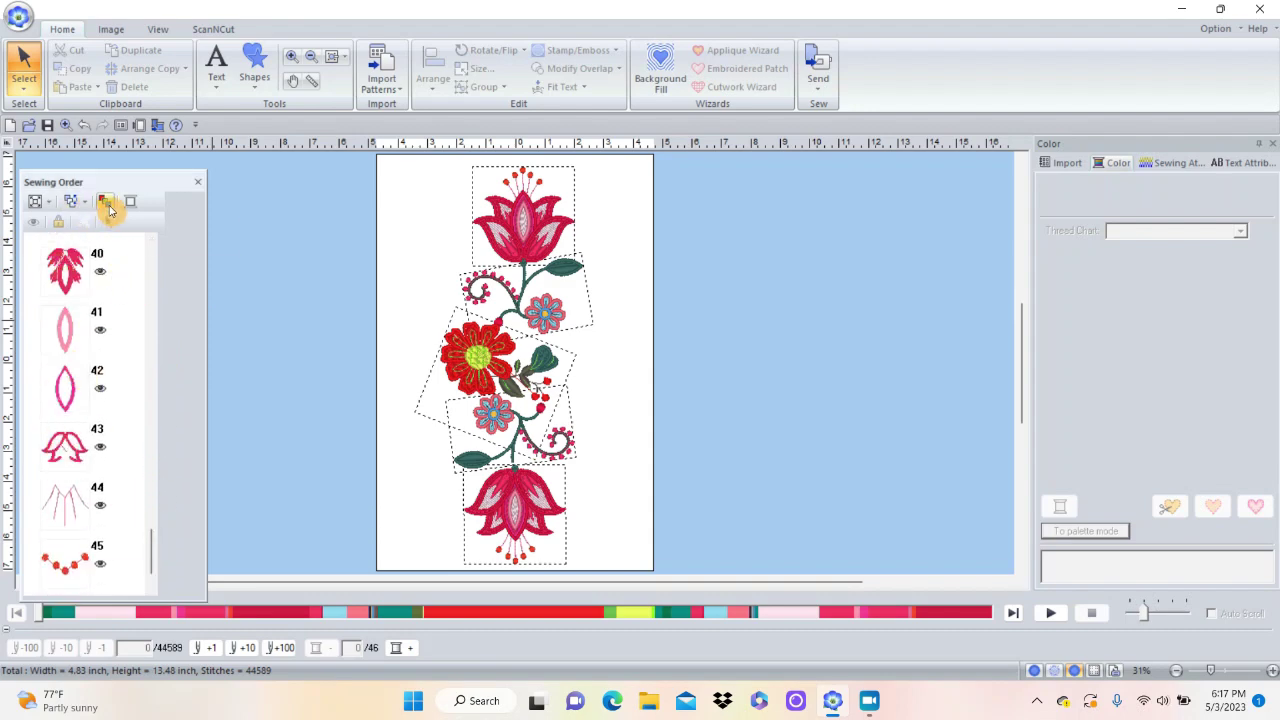
pyautogui.click(105, 204)
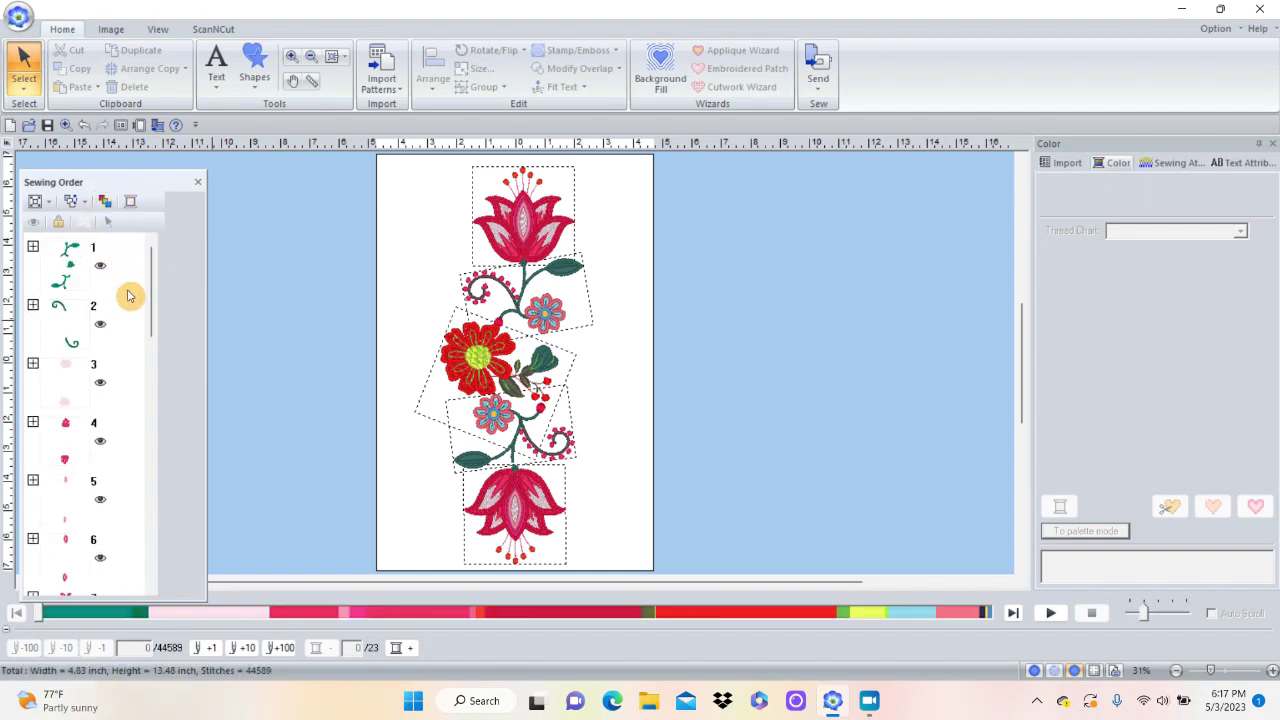
pyautogui.click(33, 249)
pyautogui.click(32, 246)
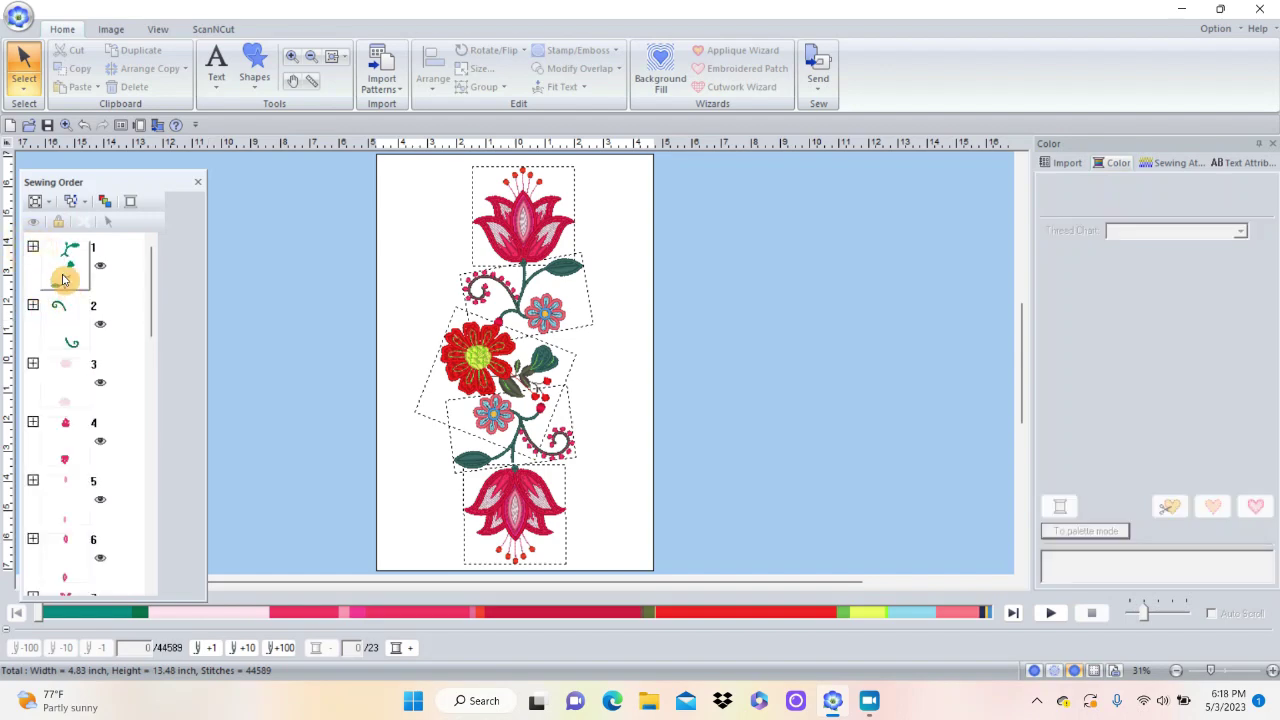
# Recolor the True Green curls to TEAL GREEN 534 from the BROTHER EMBROIDERY chart, matching the stems and leaves.
pyautogui.click(58, 270)
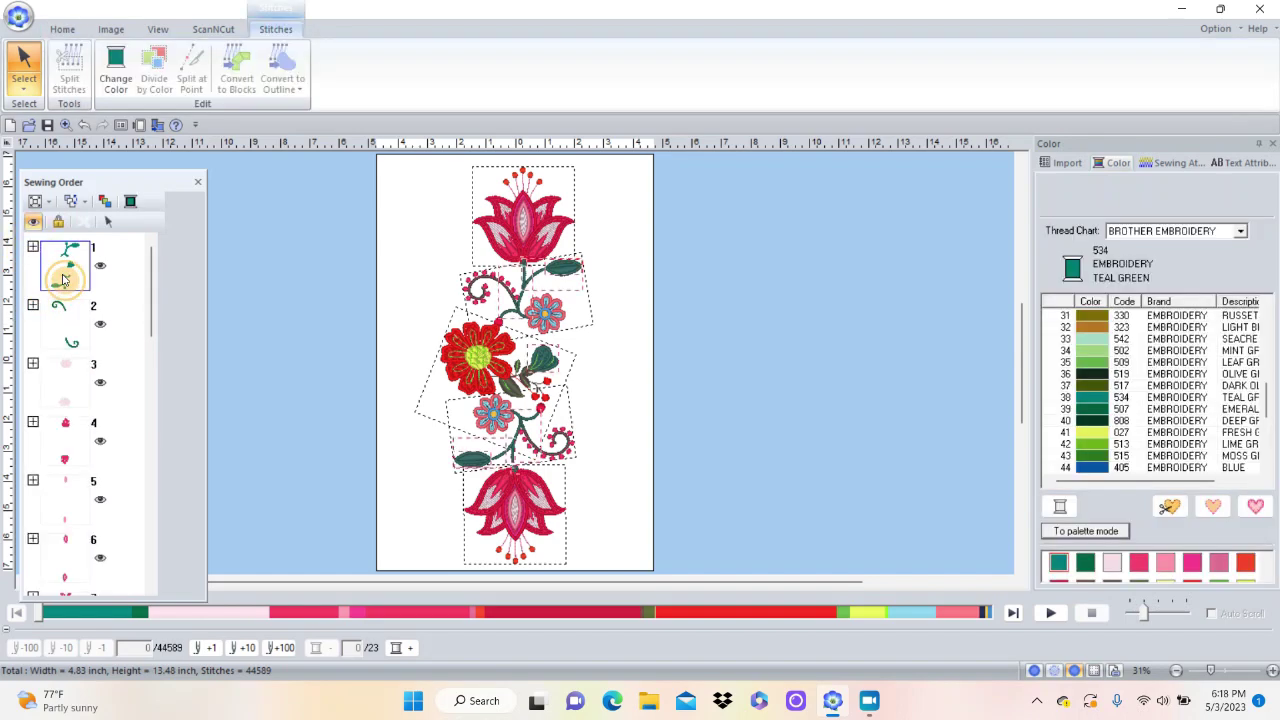
pyautogui.click(109, 90)
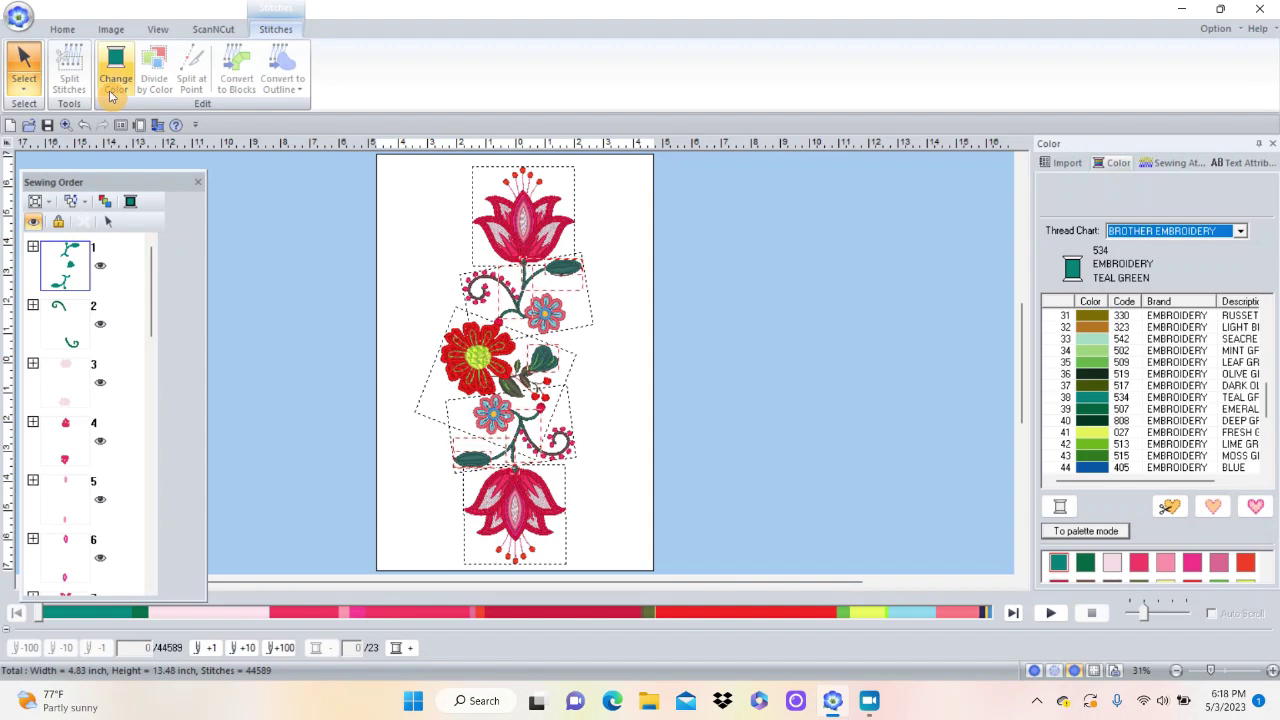
pyautogui.click(69, 322)
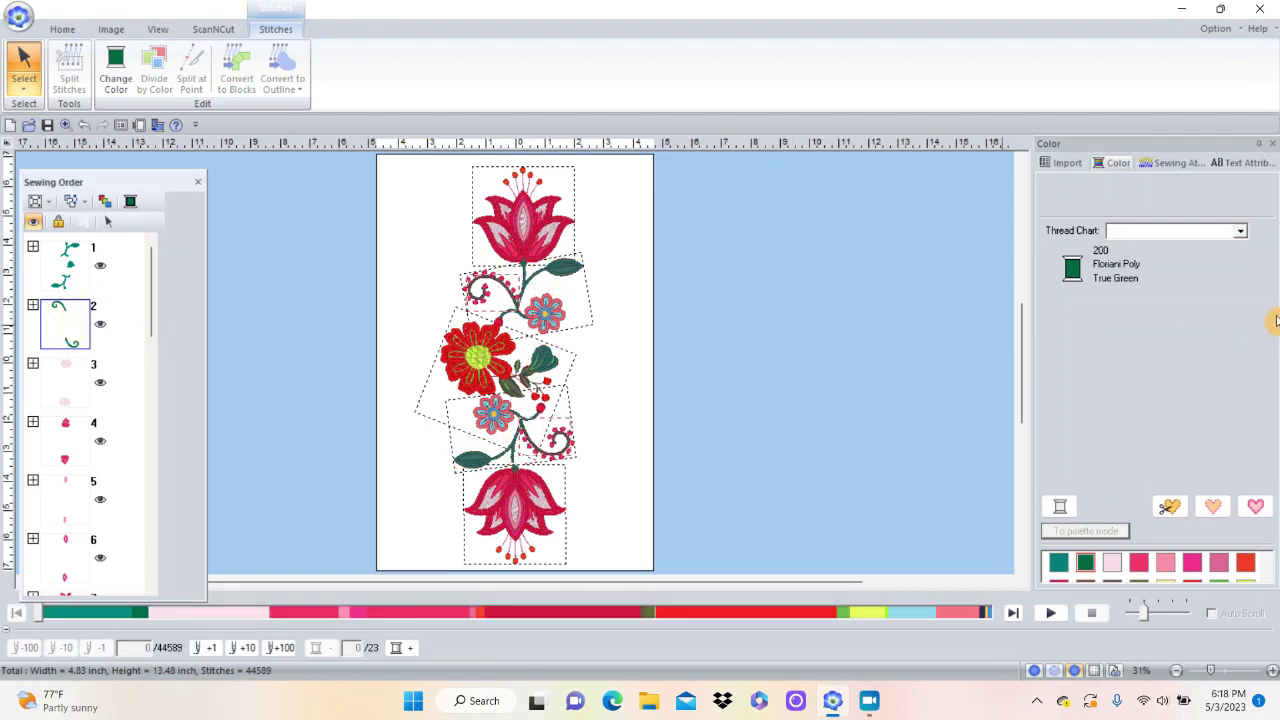
pyautogui.click(1243, 234)
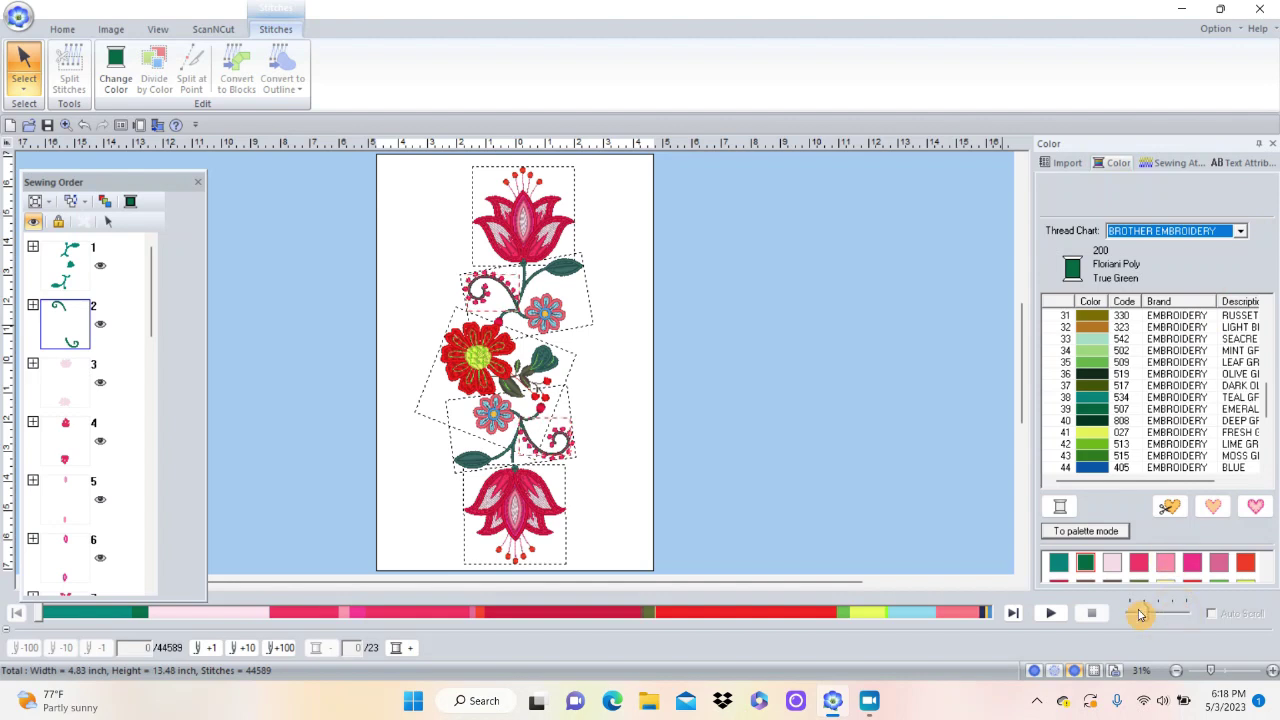
pyautogui.moveTo(1083, 563)
pyautogui.mouseDown()
pyautogui.moveTo(1066, 522)
pyautogui.moveTo(1058, 563)
pyautogui.mouseUp()
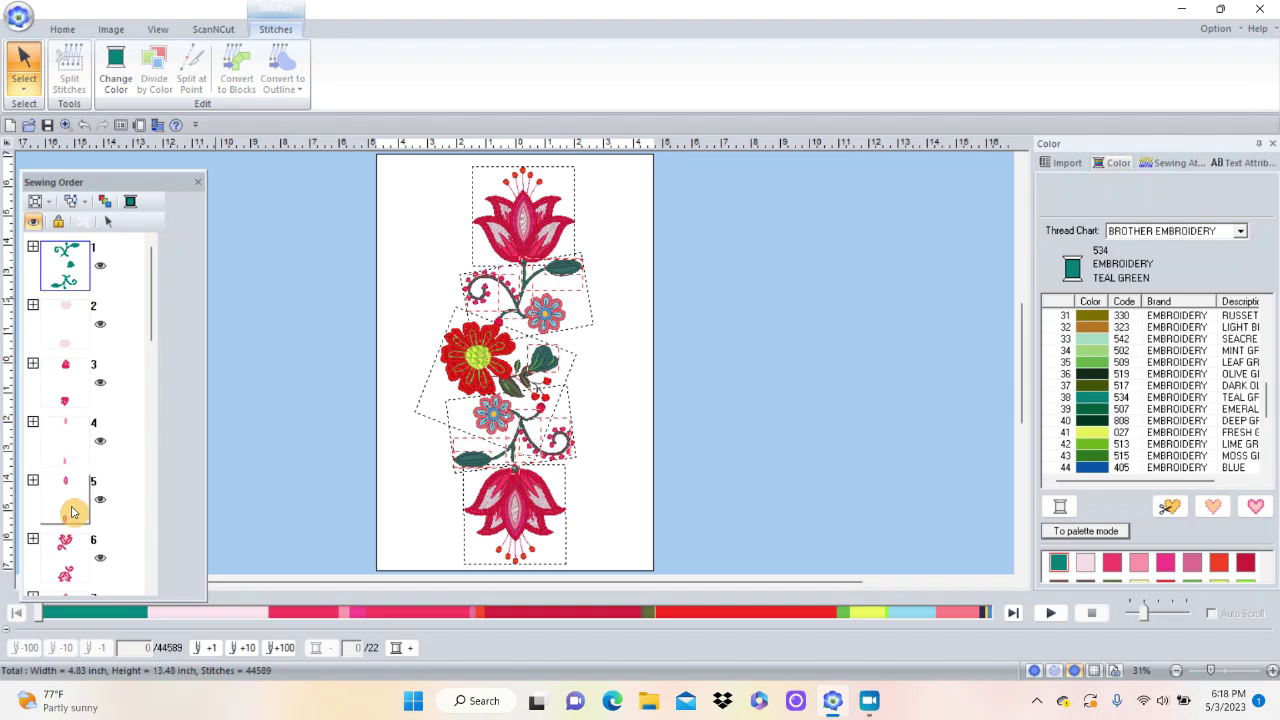
pyautogui.moveTo(151, 331); pyautogui.dragTo(151, 277)
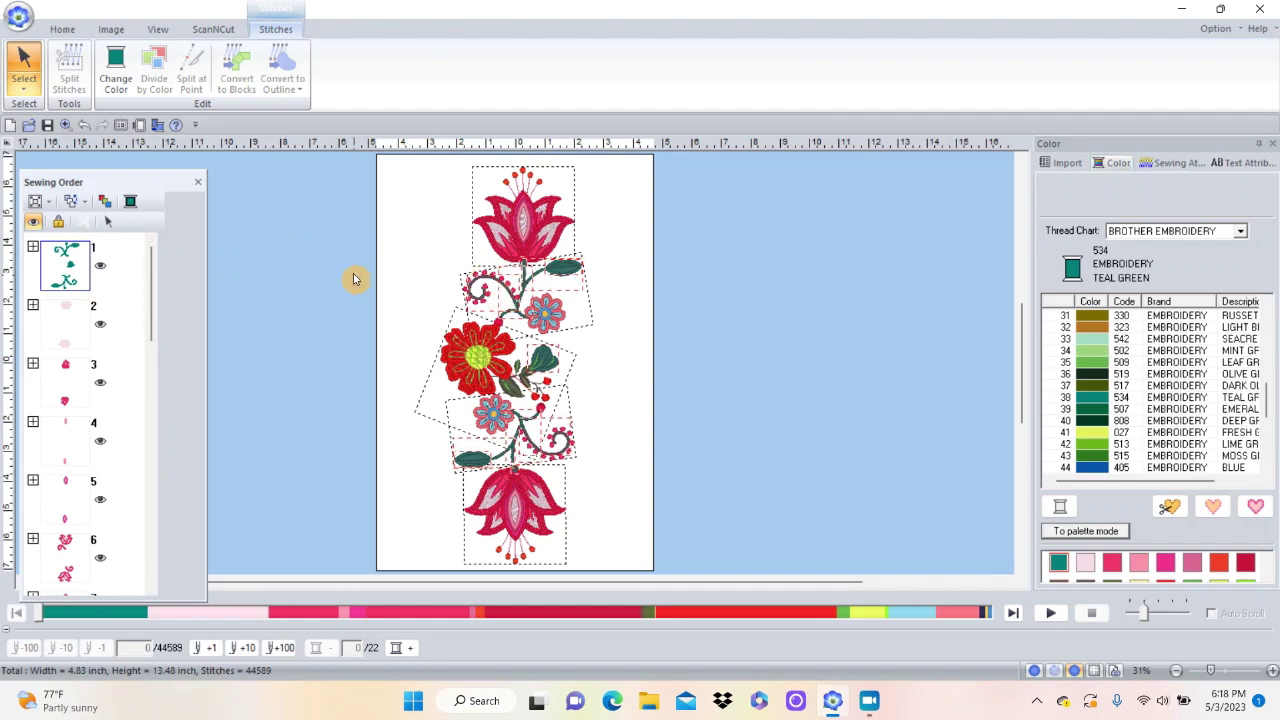
pyautogui.click(300, 270)
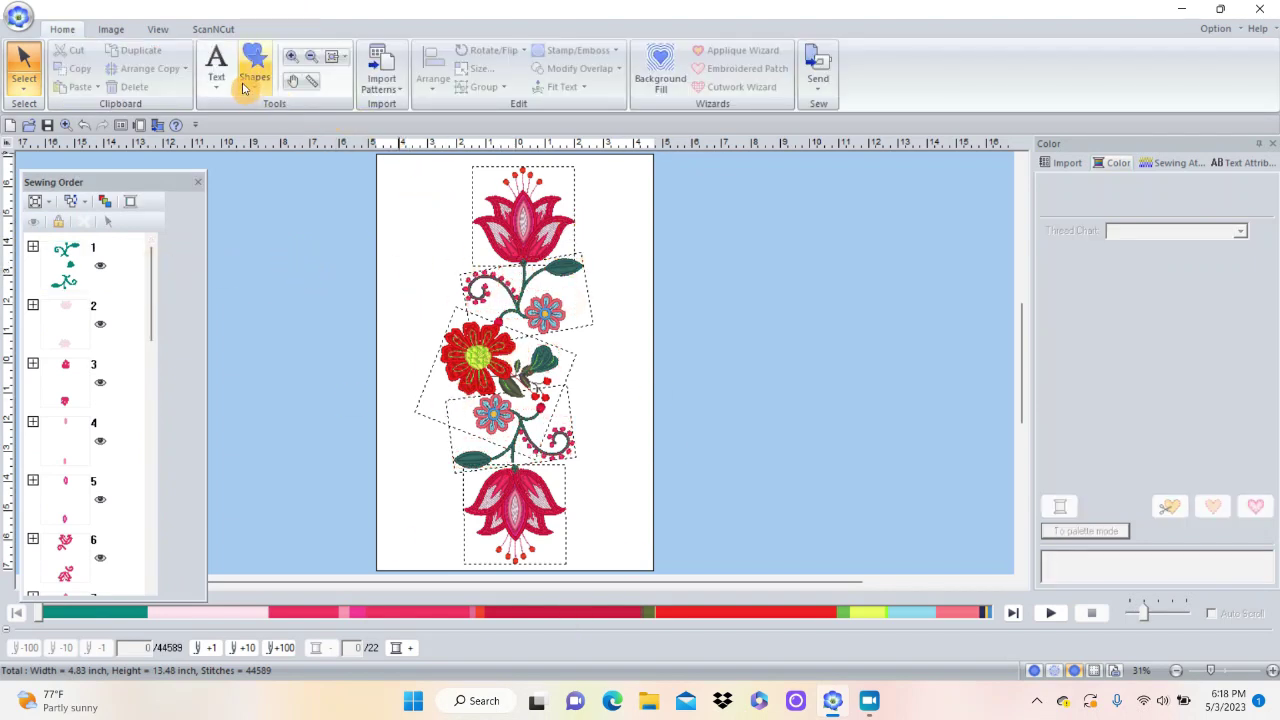
# Set the folder for importing design files to custem.
pyautogui.click(378, 80)
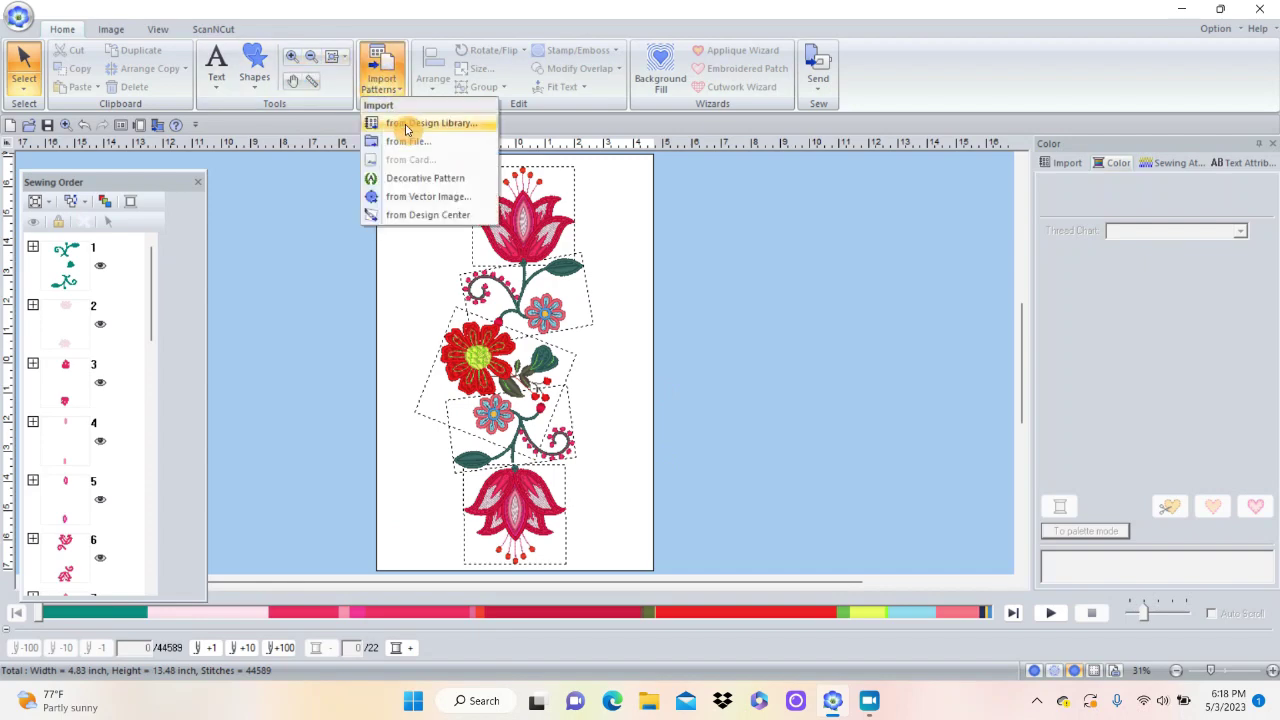
pyautogui.click(405, 142)
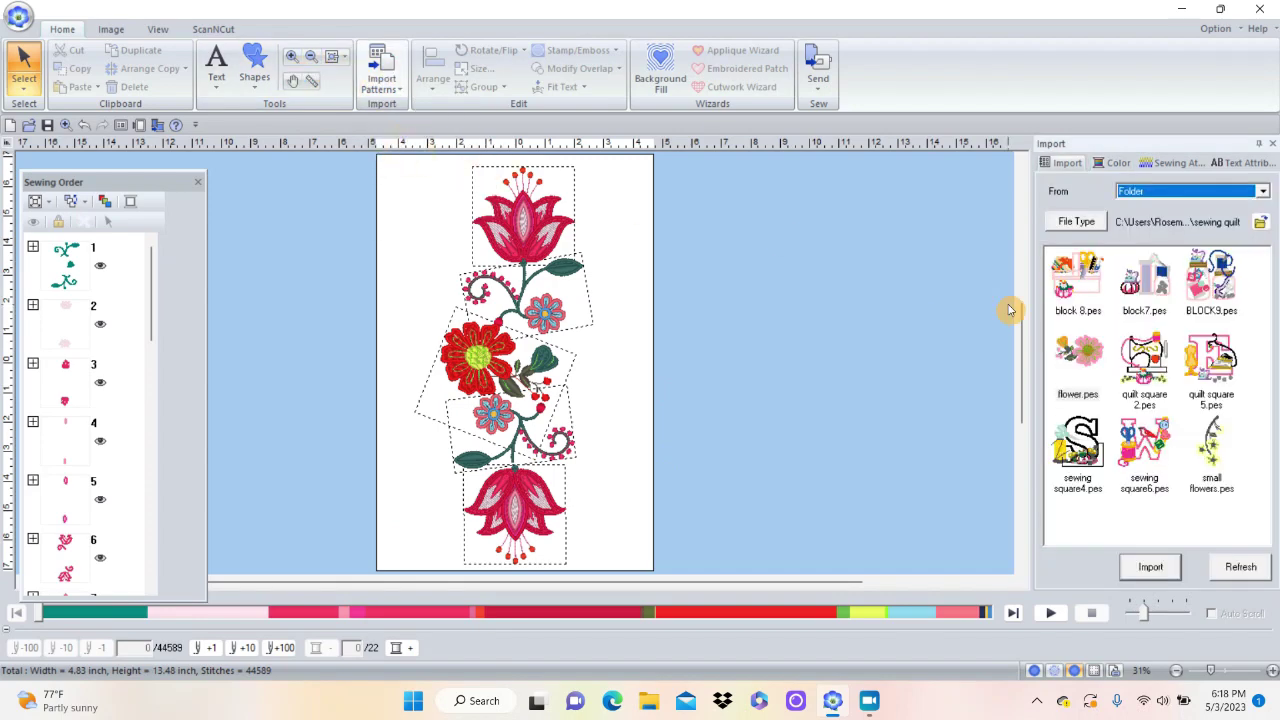
pyautogui.click(1259, 226)
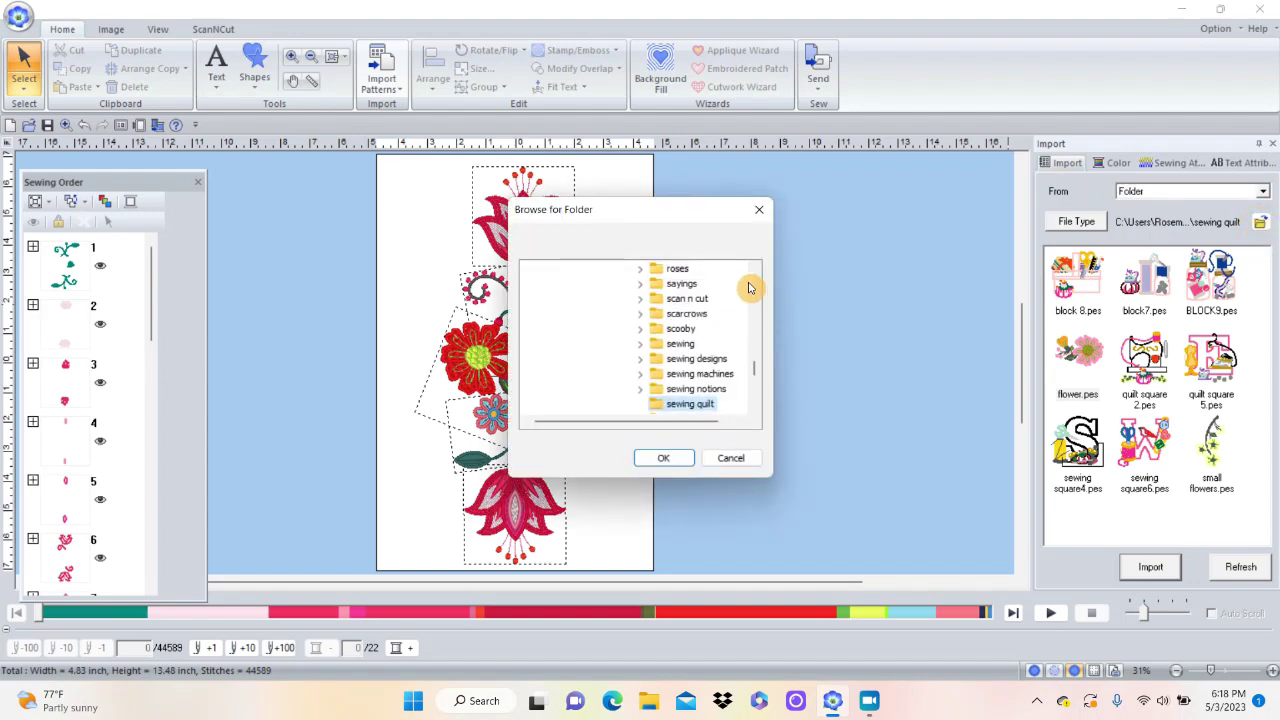
pyautogui.scroll(3, 756, 358)
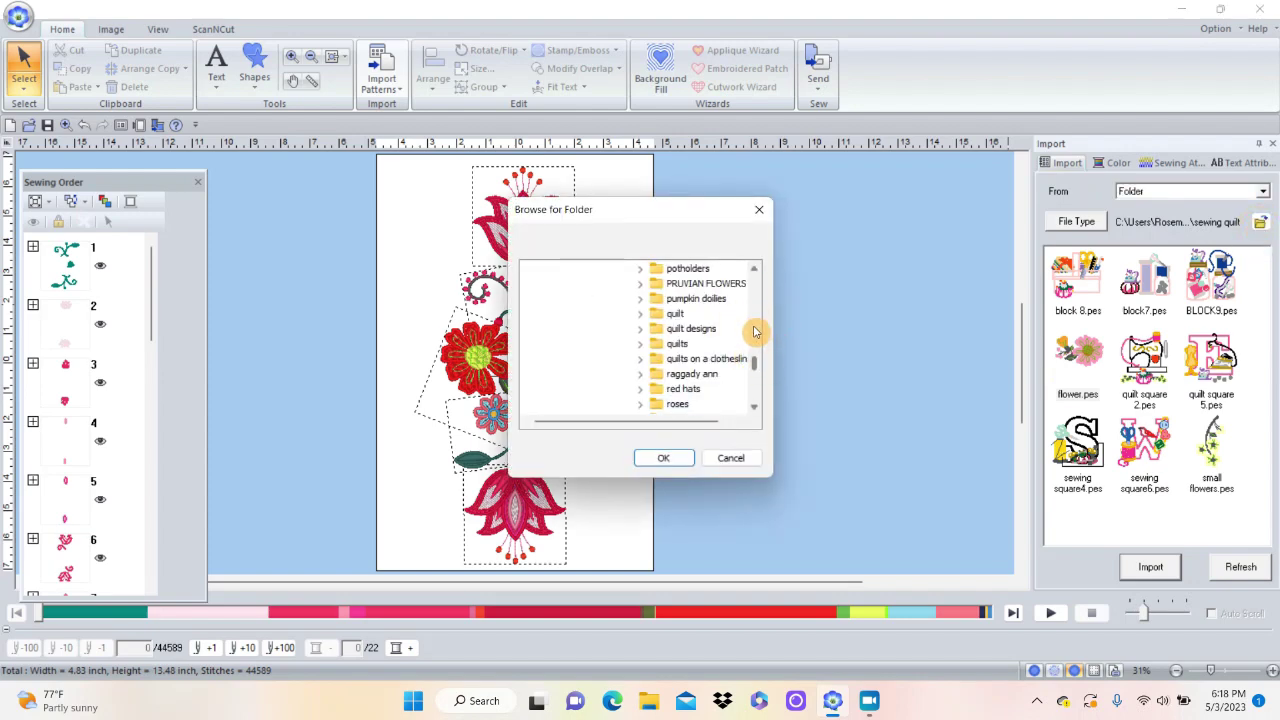
pyautogui.click(754, 319)
pyautogui.click(754, 319)
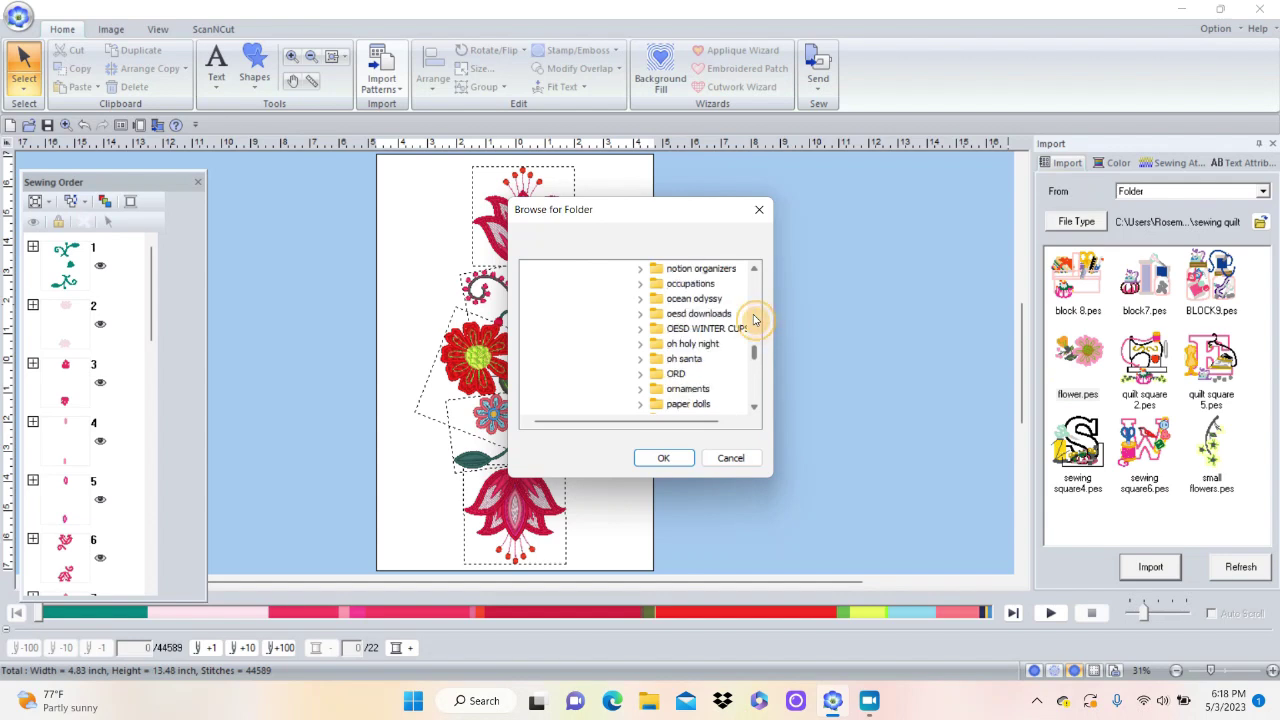
pyautogui.click(755, 298)
pyautogui.click(755, 298)
pyautogui.click(755, 298)
pyautogui.click(755, 298)
pyautogui.click(755, 298)
pyautogui.click(755, 298)
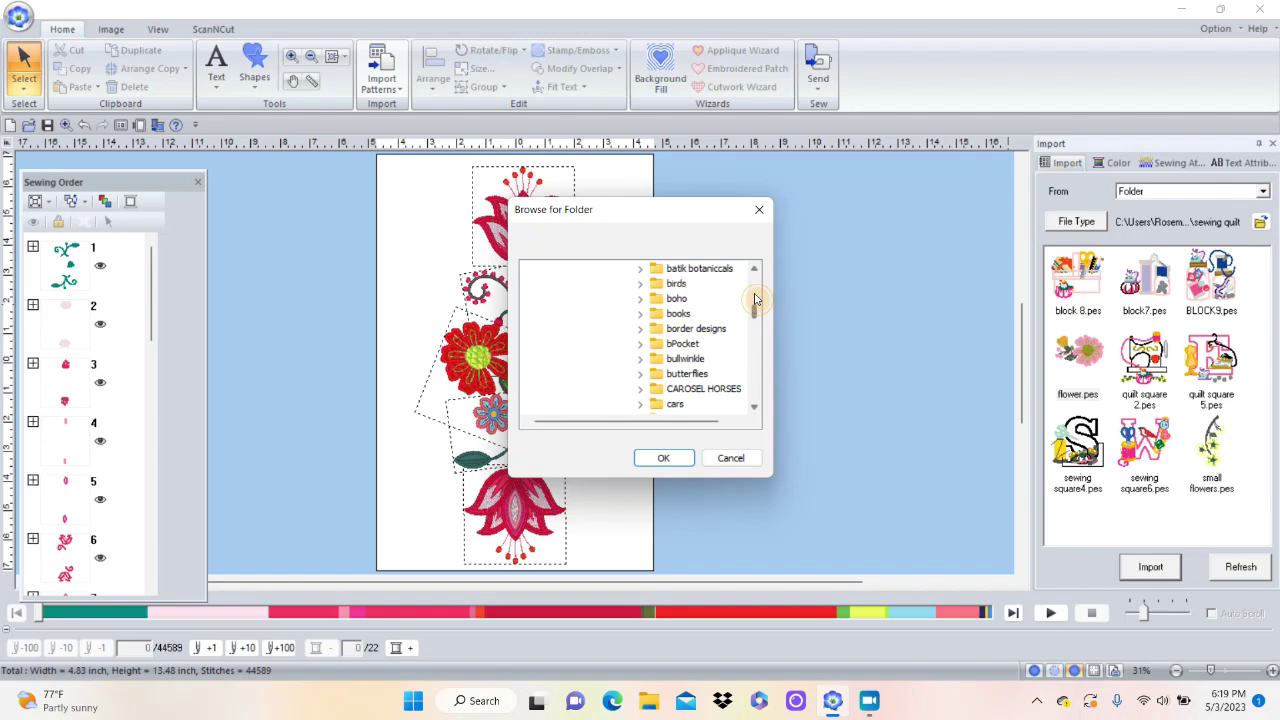
pyautogui.click(755, 298)
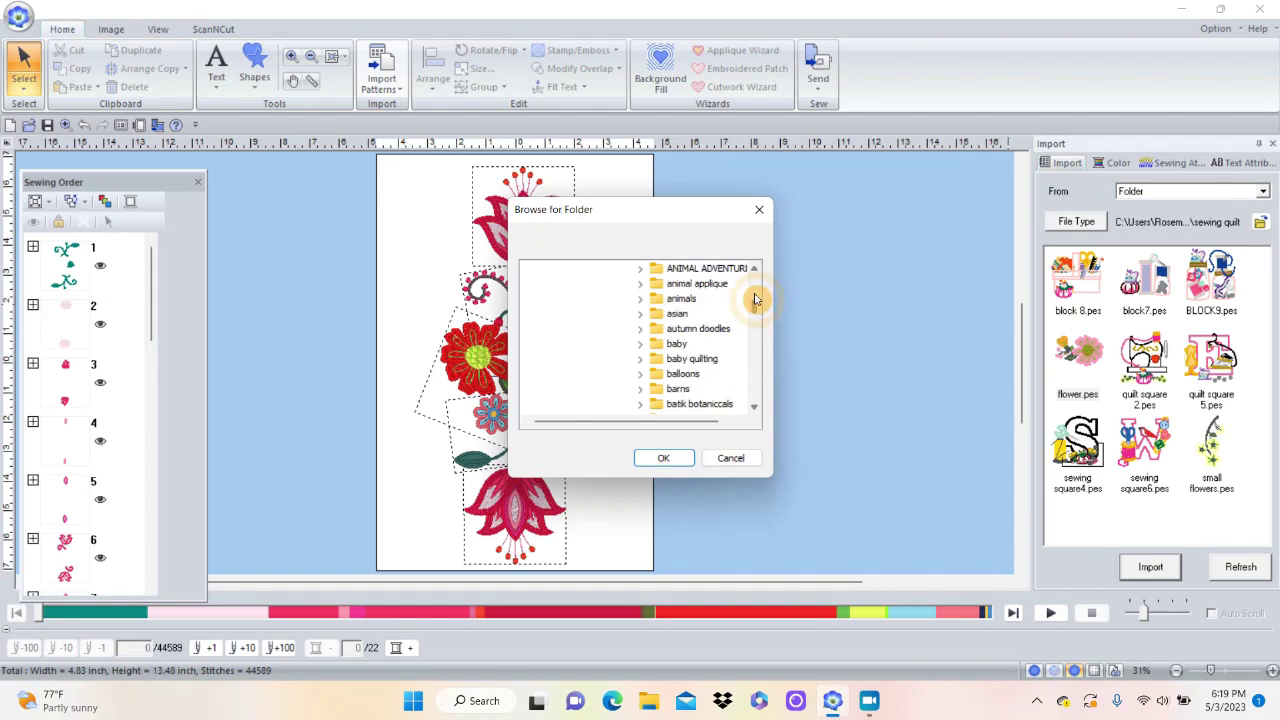
pyautogui.click(757, 411)
pyautogui.click(757, 411)
pyautogui.click(757, 411)
pyautogui.click(757, 411)
pyautogui.click(757, 411)
pyautogui.click(757, 411)
pyautogui.click(757, 411)
pyautogui.click(757, 411)
pyautogui.click(757, 411)
pyautogui.click(757, 411)
pyautogui.click(757, 411)
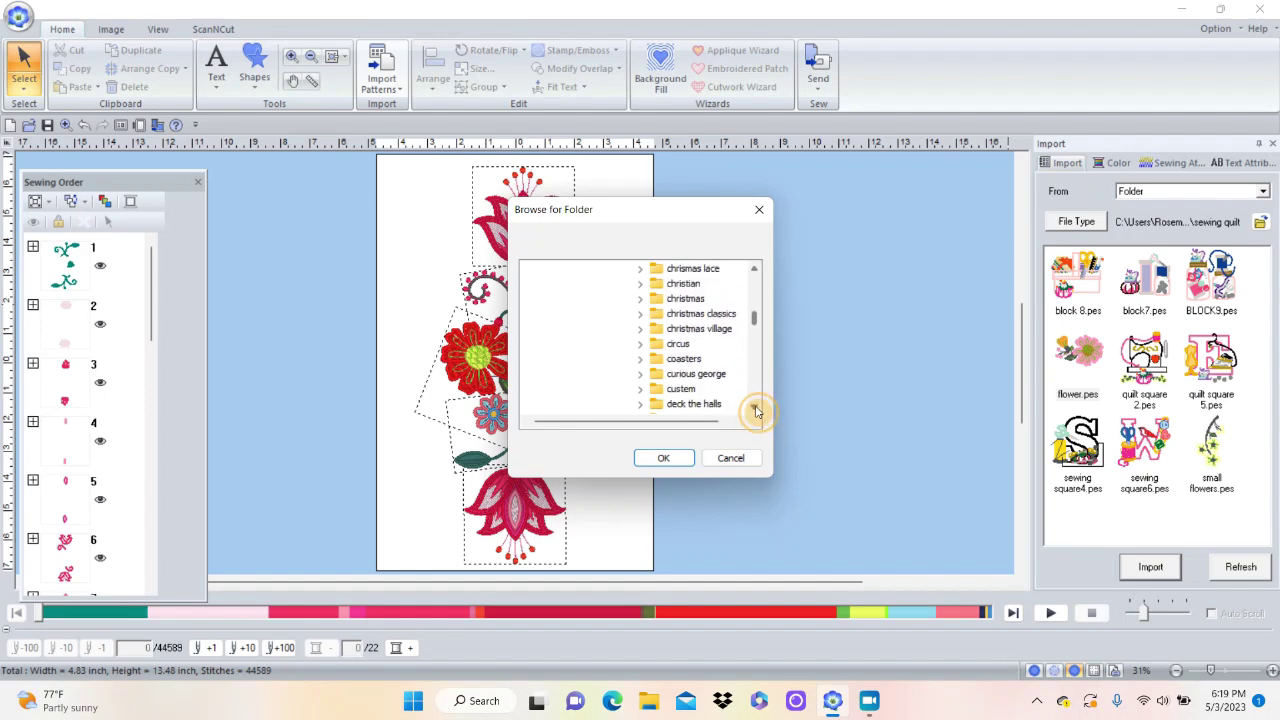
pyautogui.click(683, 389)
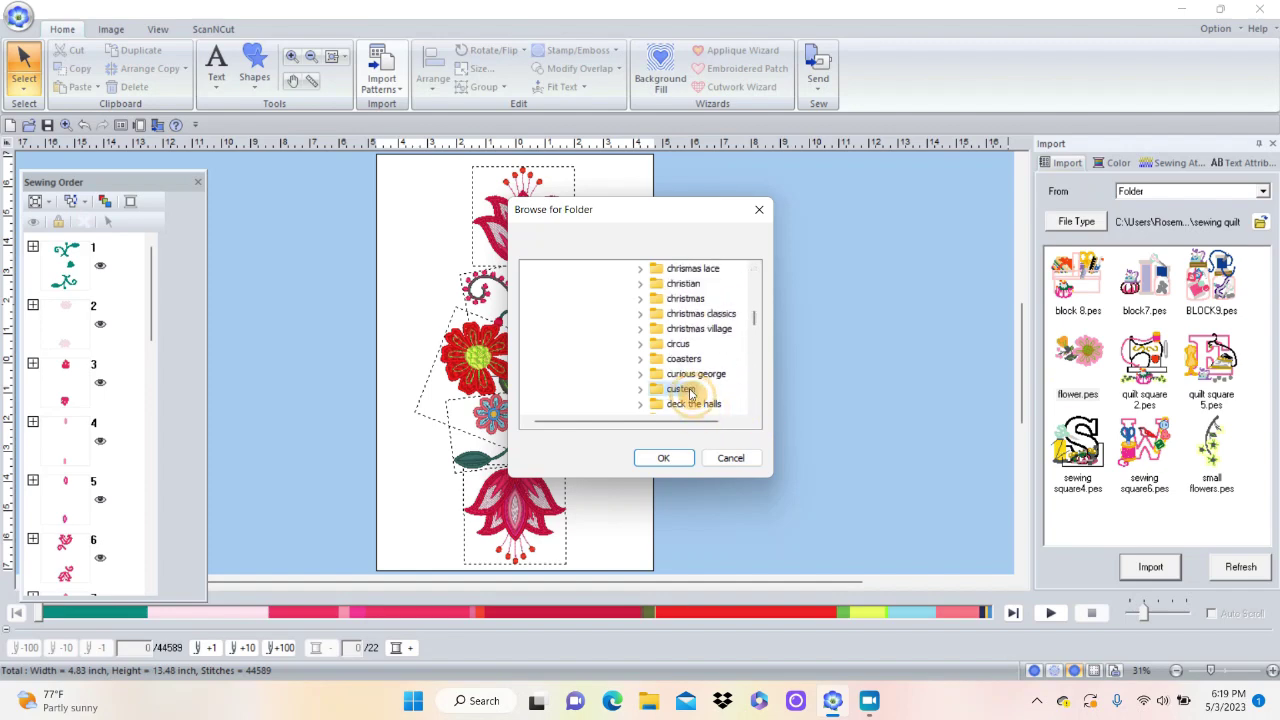
pyautogui.click(663, 458)
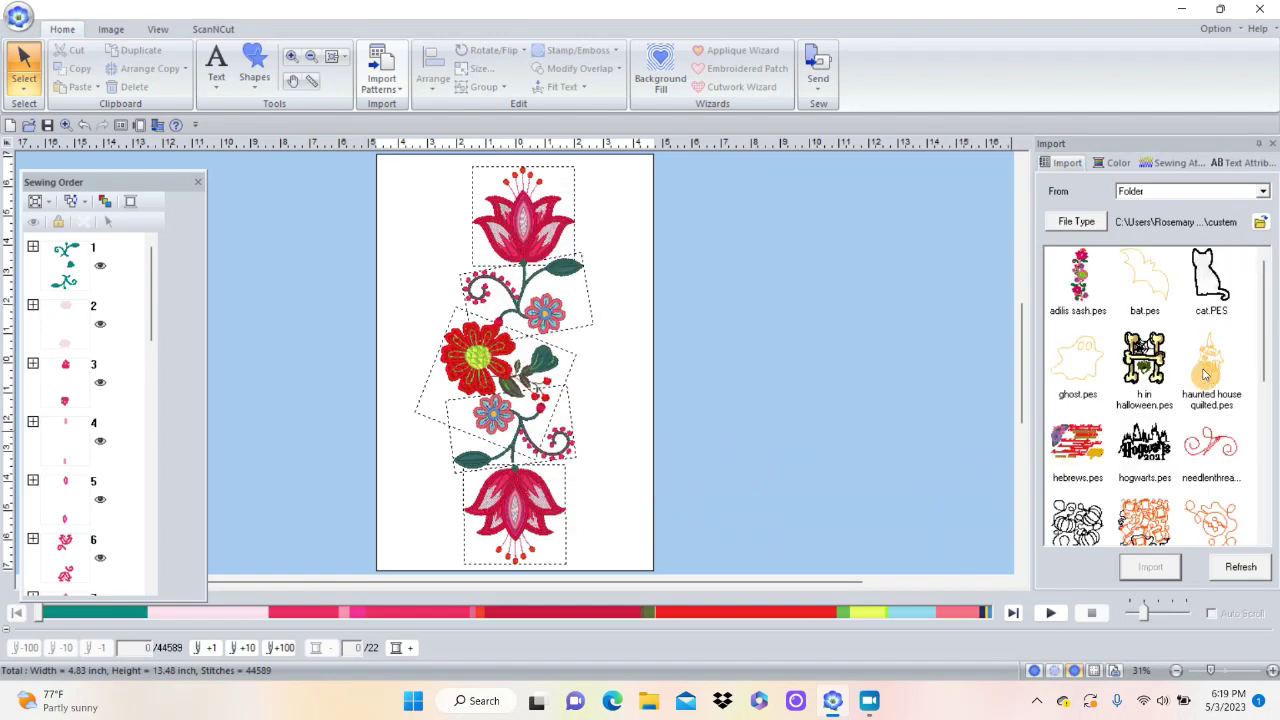
# Import the floral sash PES design and place it beside the mirrored arrangement, outside the hoop area.
pyautogui.click(1080, 288)
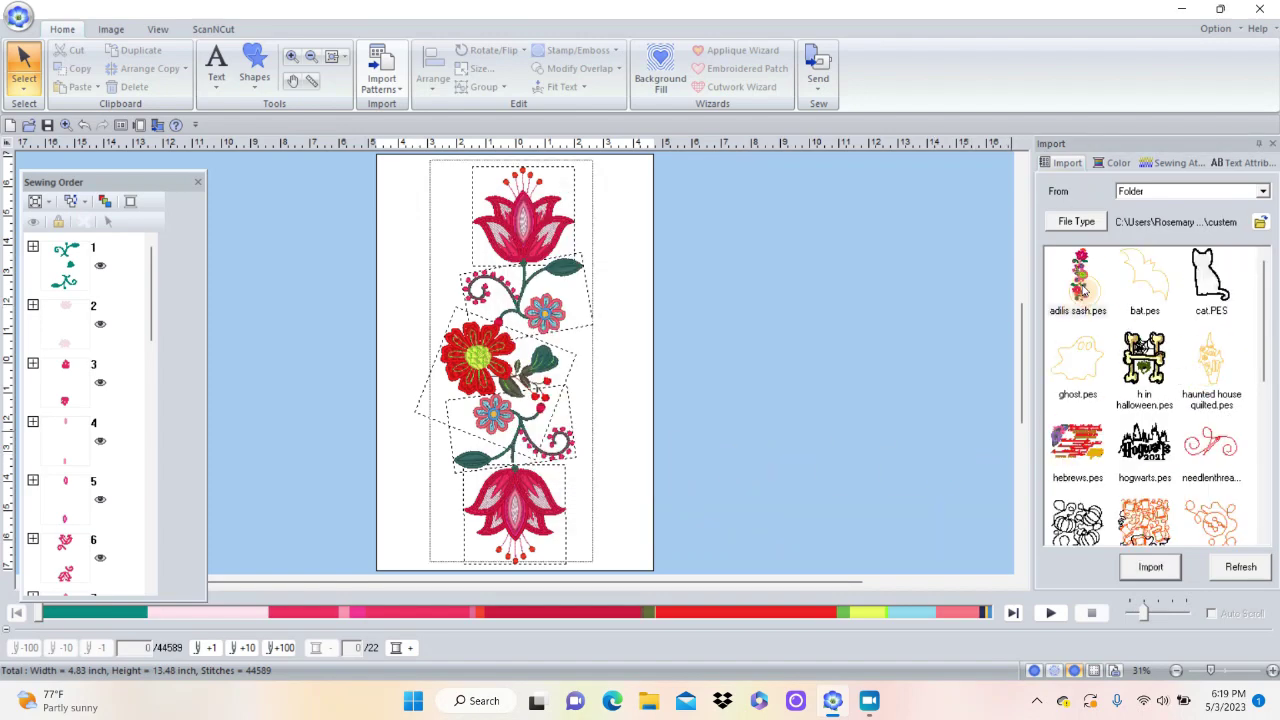
pyautogui.click(1150, 566)
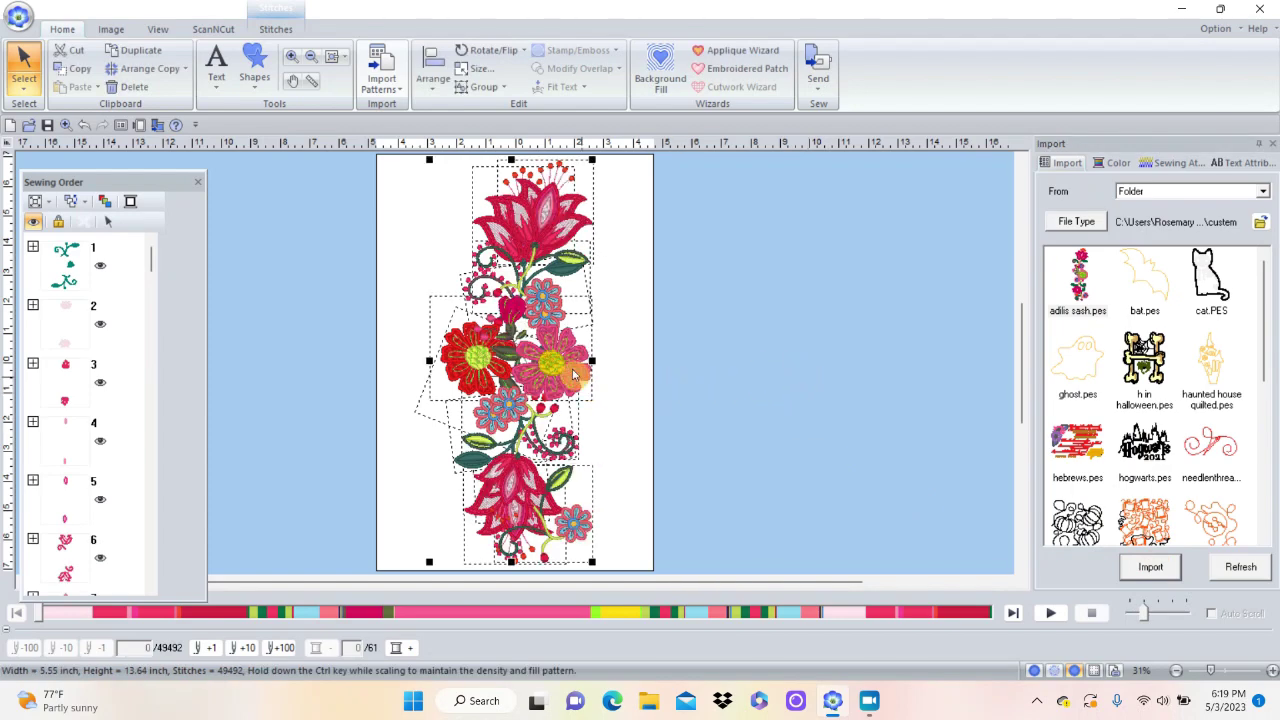
pyautogui.moveTo(567, 370); pyautogui.dragTo(769, 371)
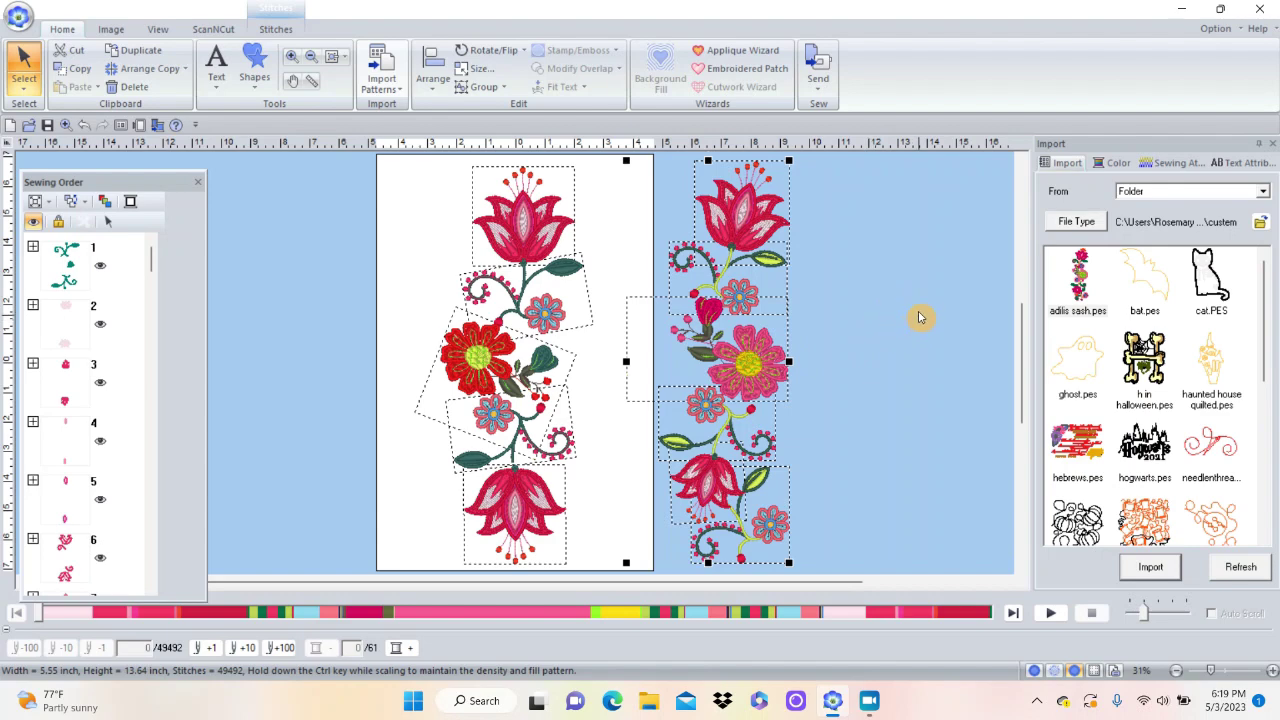
pyautogui.click(893, 290)
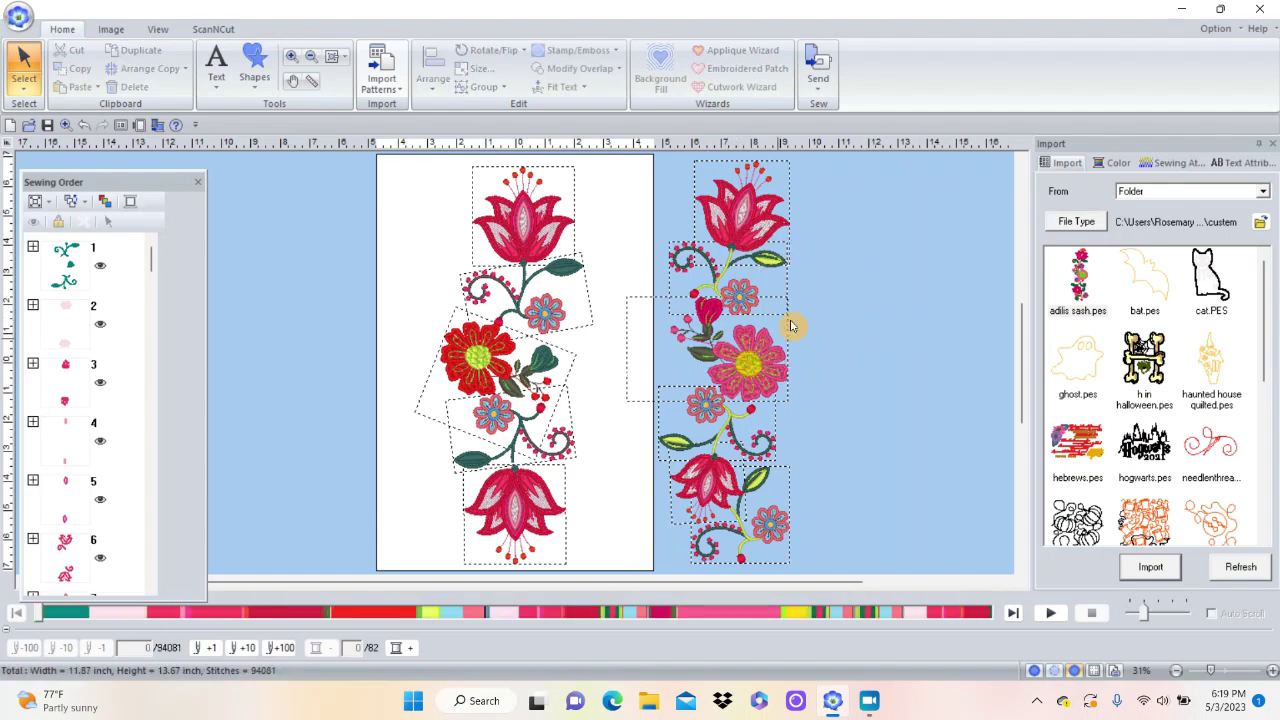